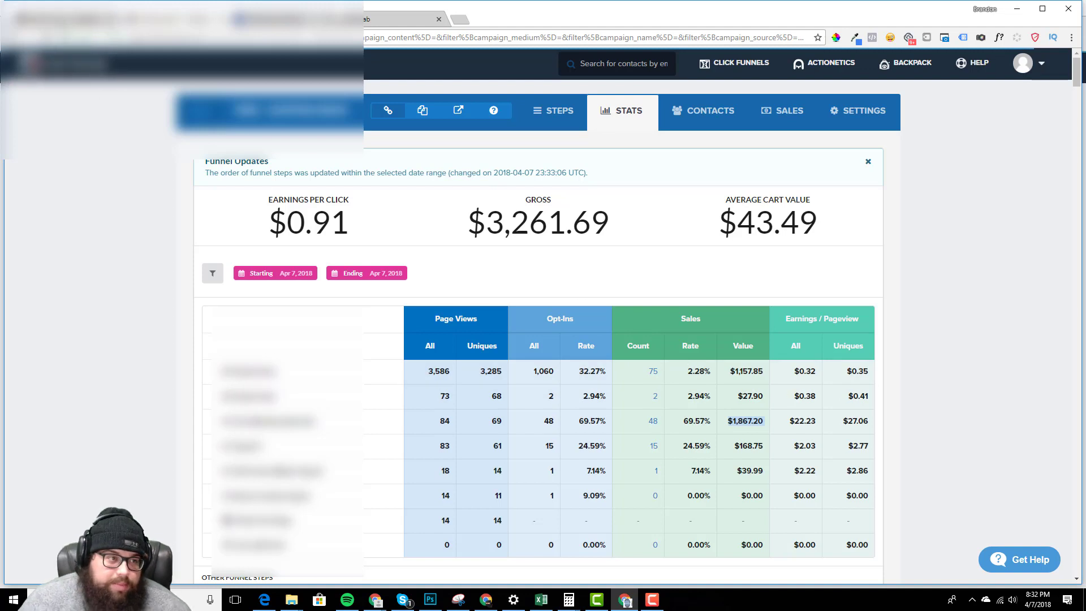
# Switch to the other browser profile and open the stats of the Obsidian Rainbow necklace funnel.
pyautogui.click(982, 10)
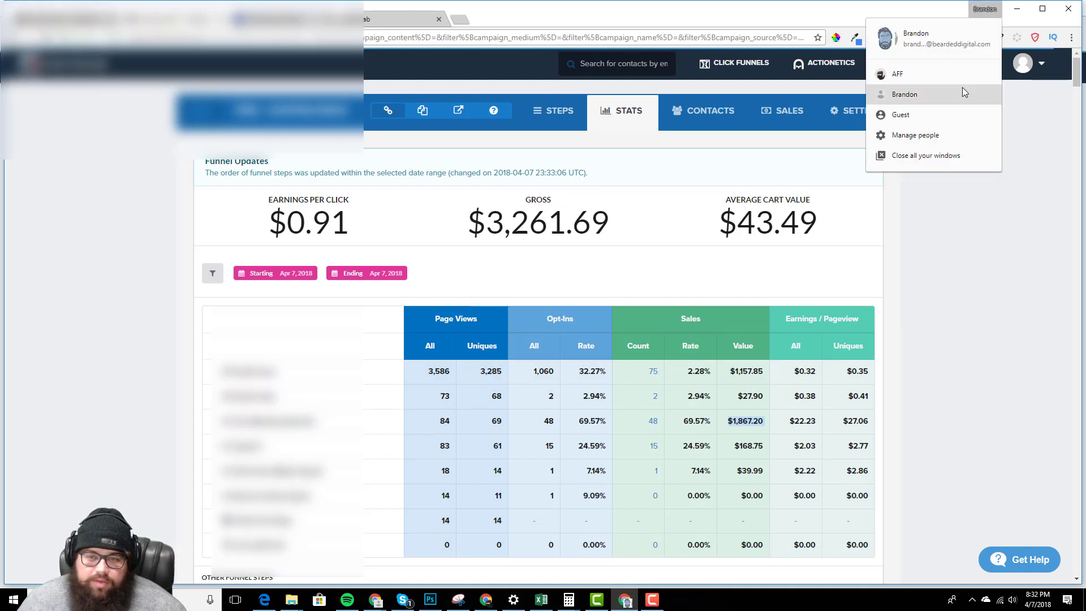
pyautogui.click(962, 87)
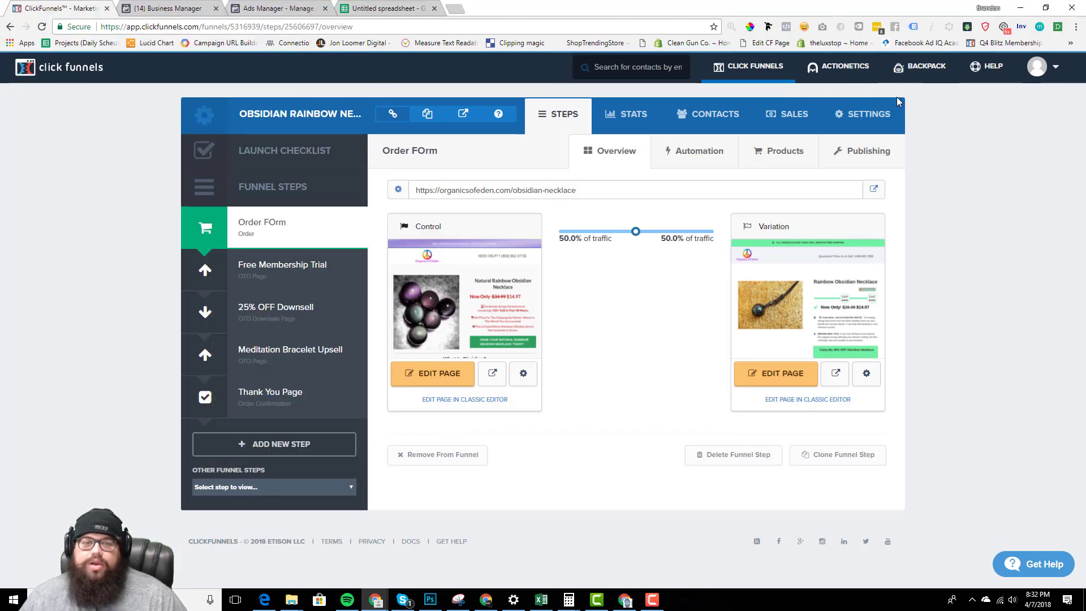
pyautogui.click(625, 119)
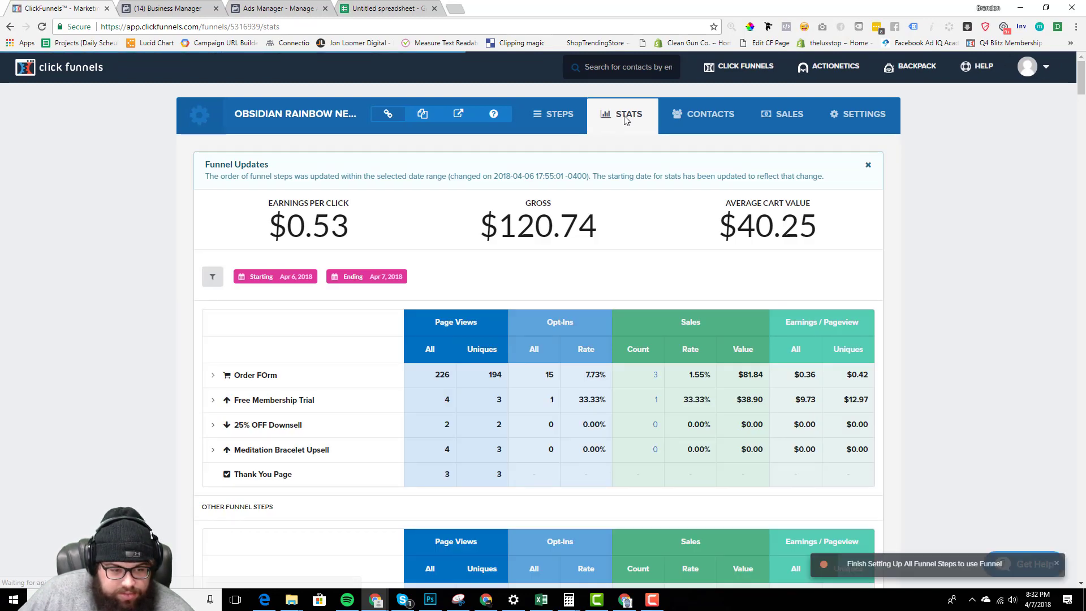
# Filter the funnel stats with a start date of April 4, 2018.
pyautogui.click(293, 281)
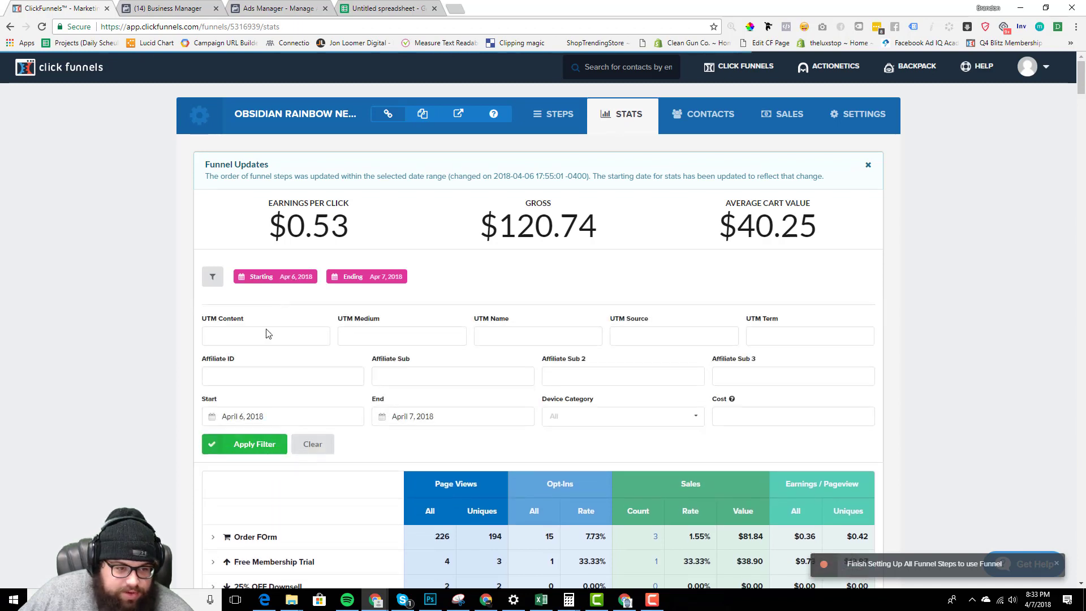
pyautogui.click(271, 419)
pyautogui.click(274, 478)
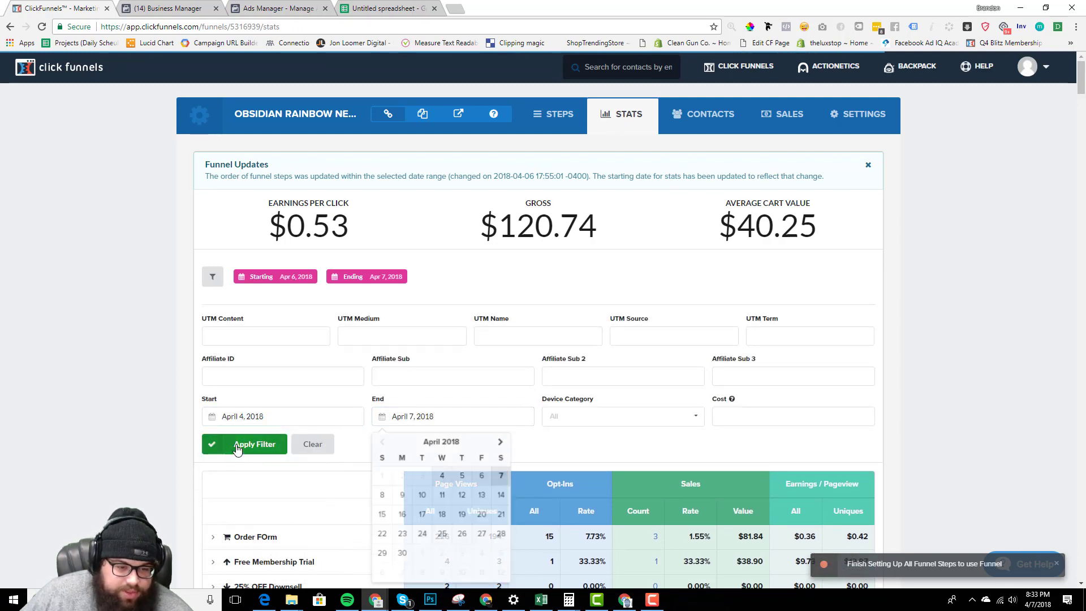
pyautogui.click(236, 443)
pyautogui.scroll(-1, 372, 421)
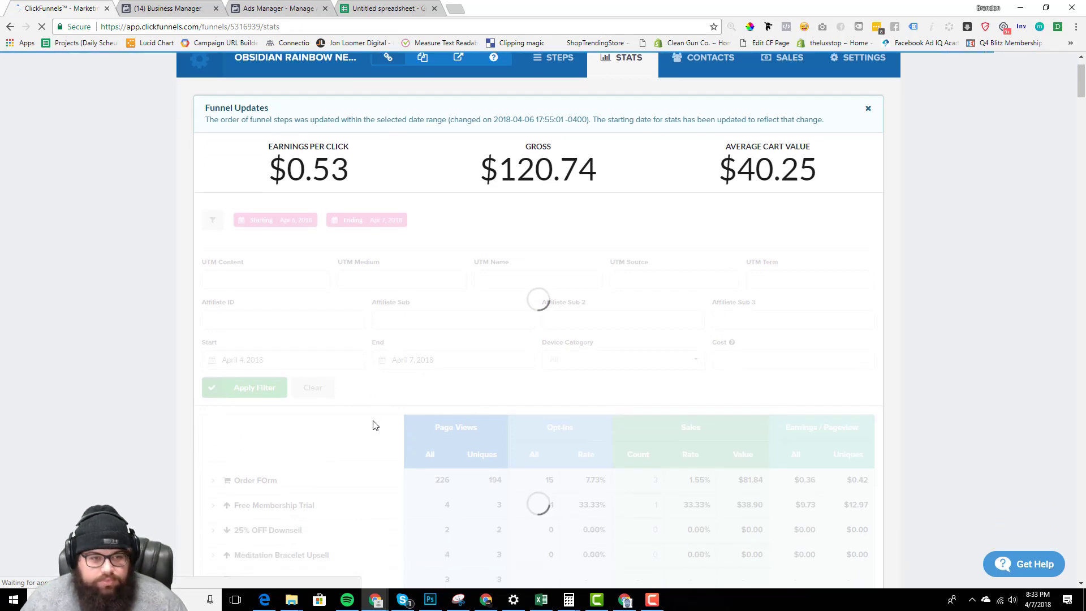
# Switch to Ads Manager, show campaign results for Apr 4 to Apr 7, 2018, and dismiss the Facebook notifications.
pyautogui.click(277, 8)
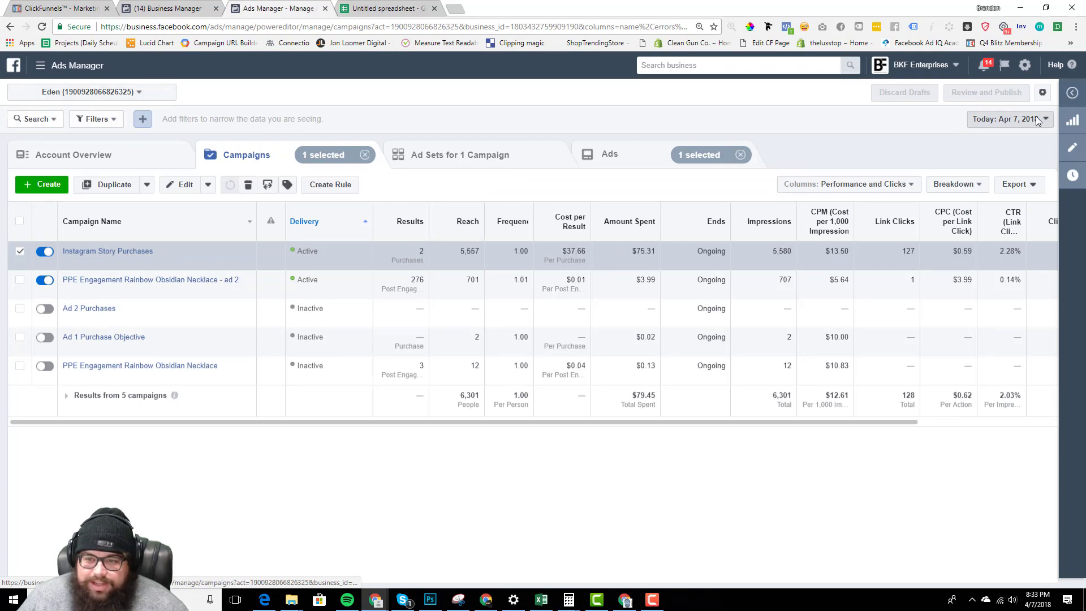
pyautogui.click(1010, 119)
pyautogui.click(817, 197)
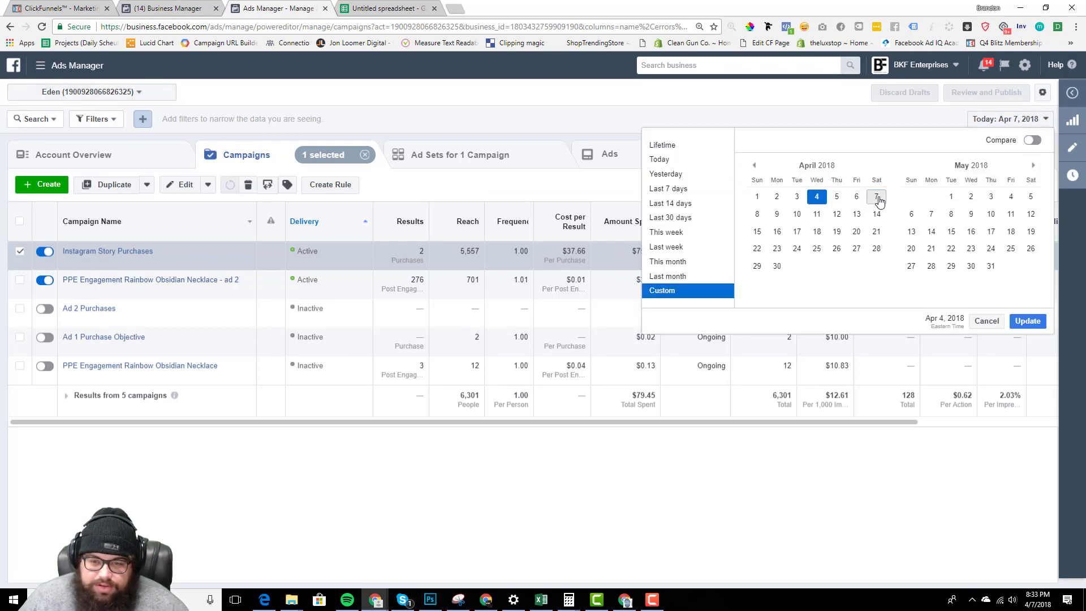
pyautogui.click(876, 196)
pyautogui.click(1028, 321)
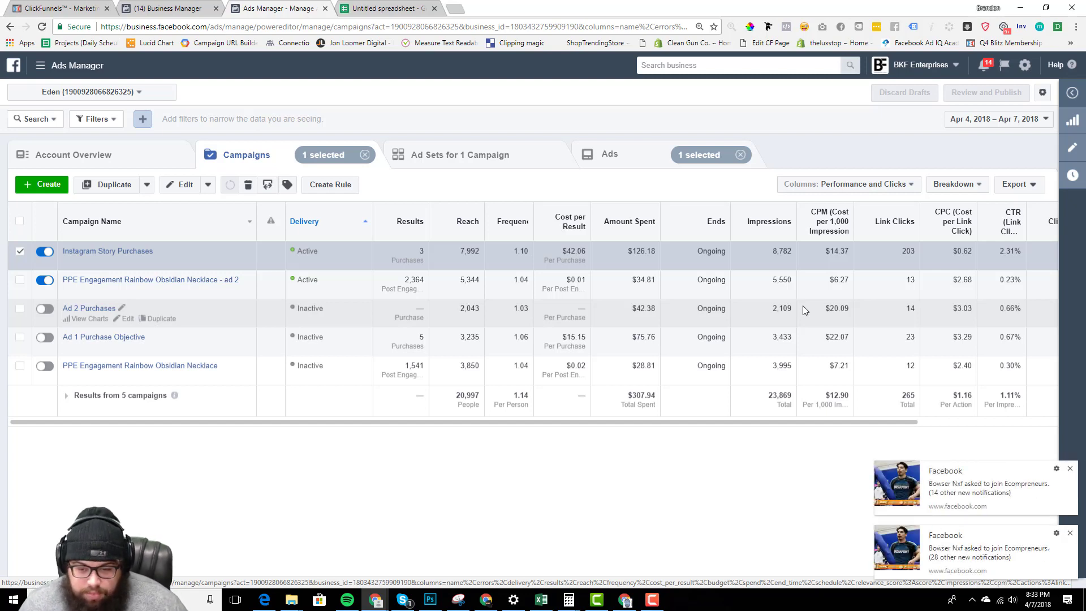
pyautogui.click(1070, 470)
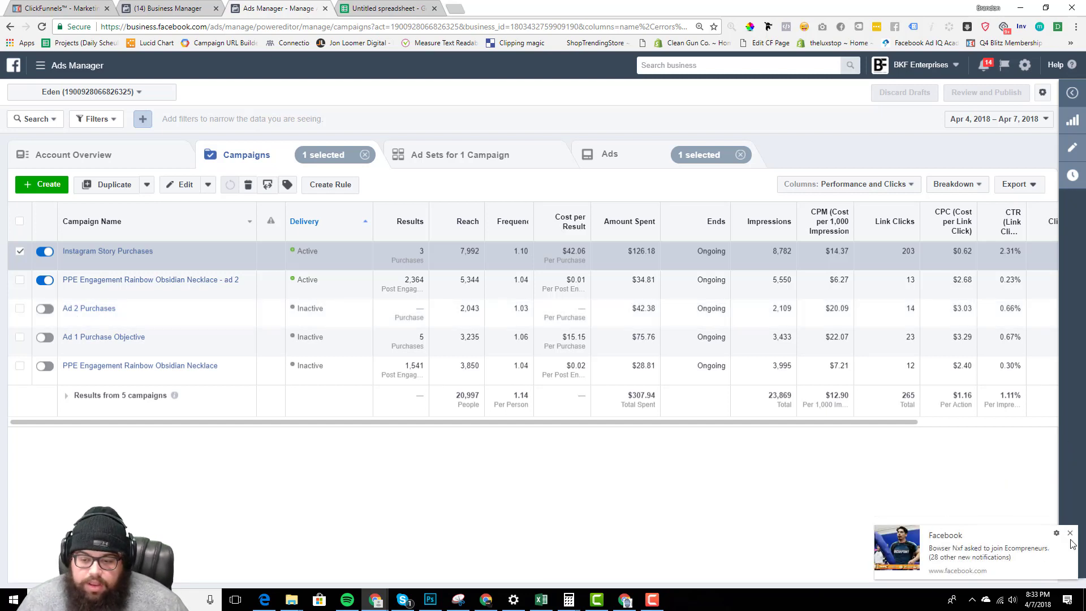
pyautogui.click(1071, 532)
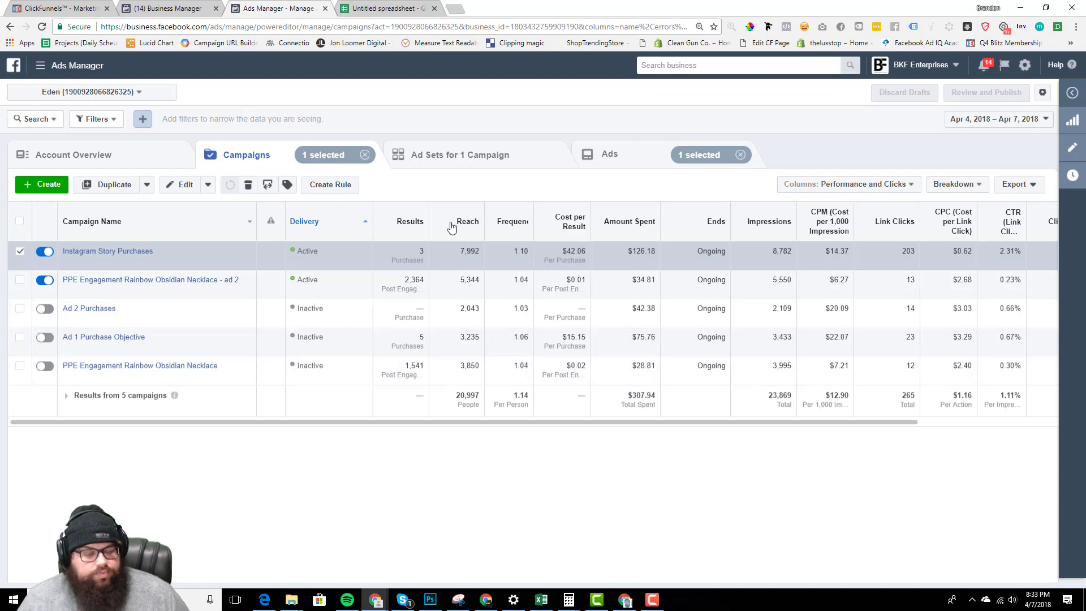
pyautogui.moveTo(464, 220)
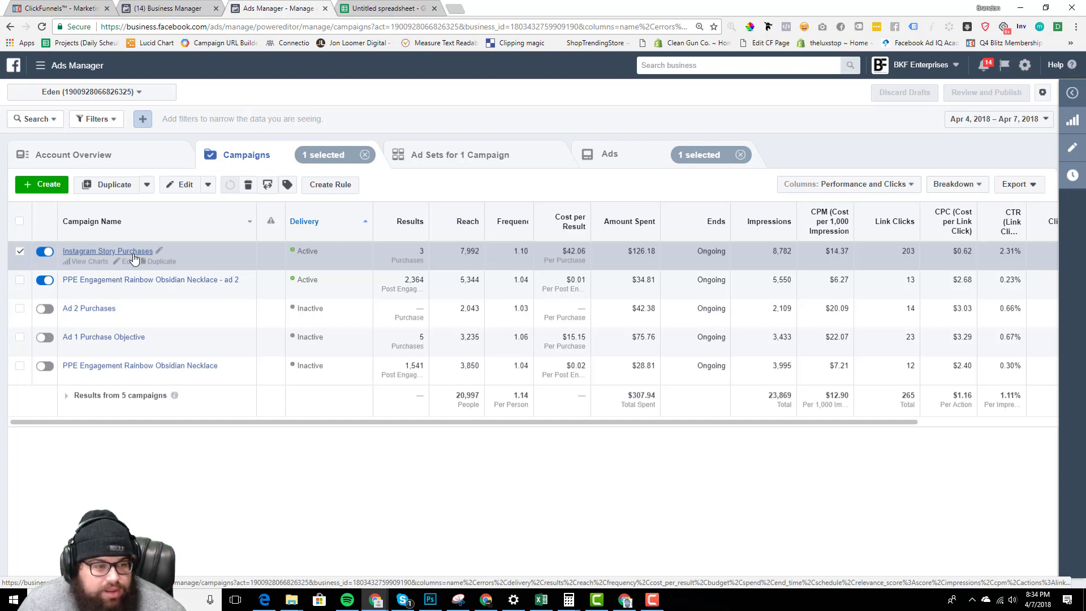
pyautogui.click(998, 120)
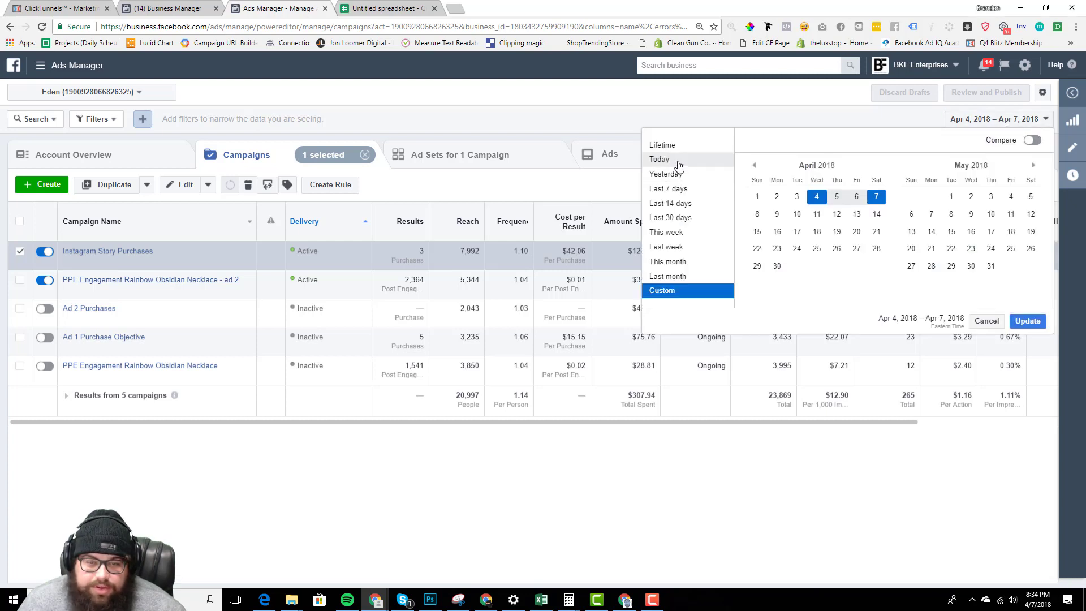
pyautogui.click(618, 139)
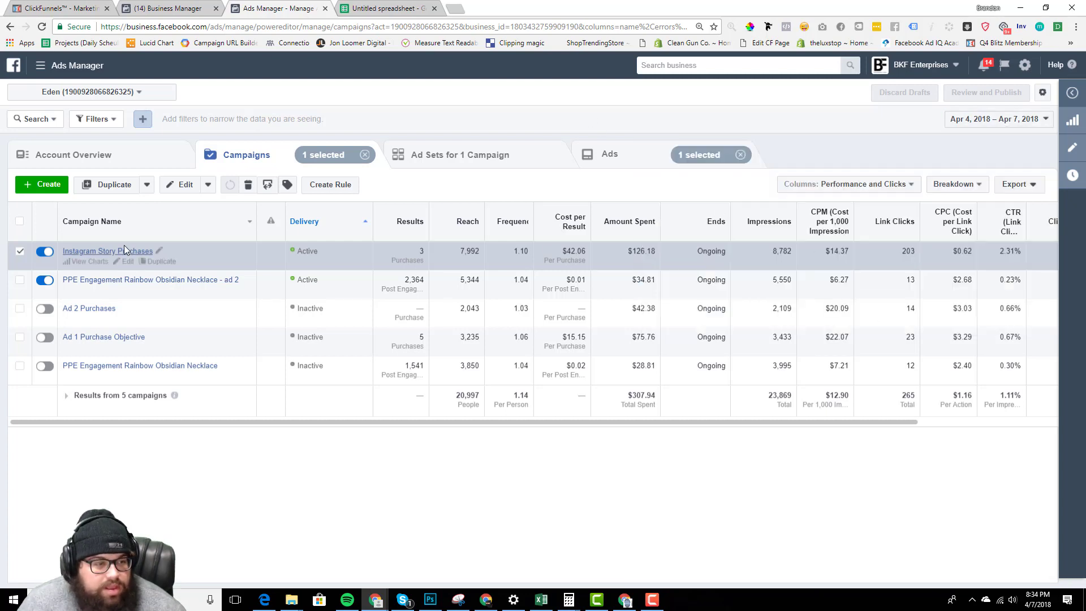
pyautogui.click(159, 251)
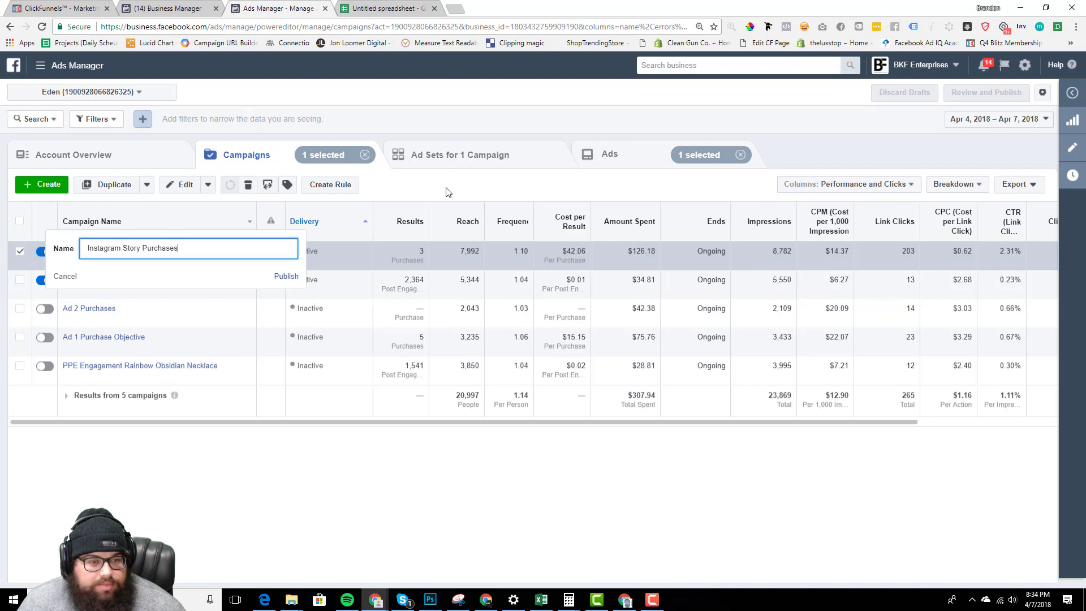
pyautogui.click(66, 278)
# Review the ads of the Instagram Story Purchases campaign and turn off the "Default name - Conversions" ad.
pyautogui.click(108, 251)
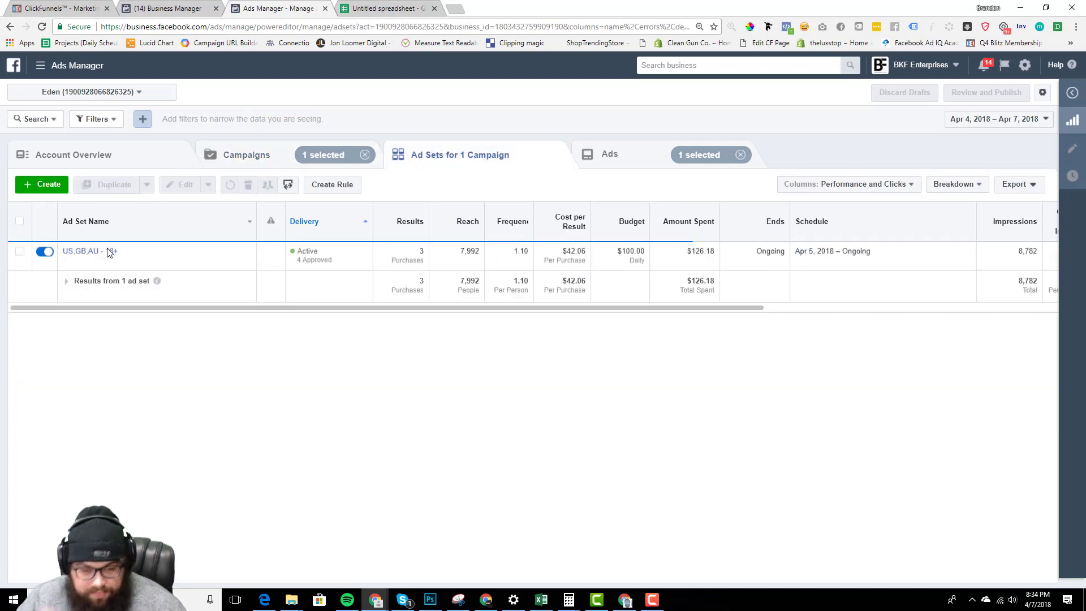
pyautogui.click(609, 155)
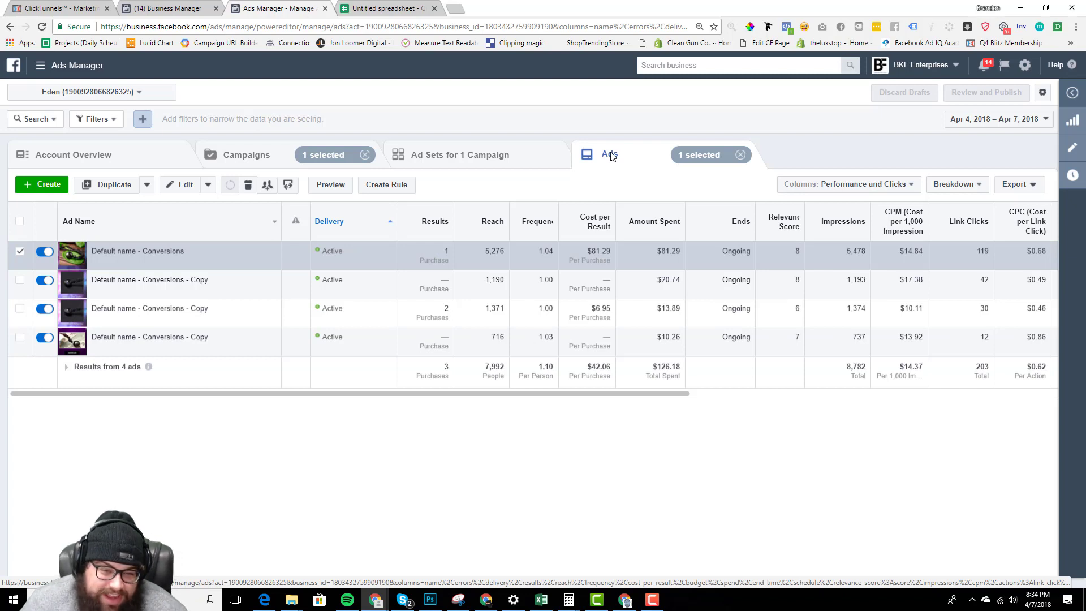
pyautogui.moveTo(591, 308); pyautogui.dragTo(611, 311)
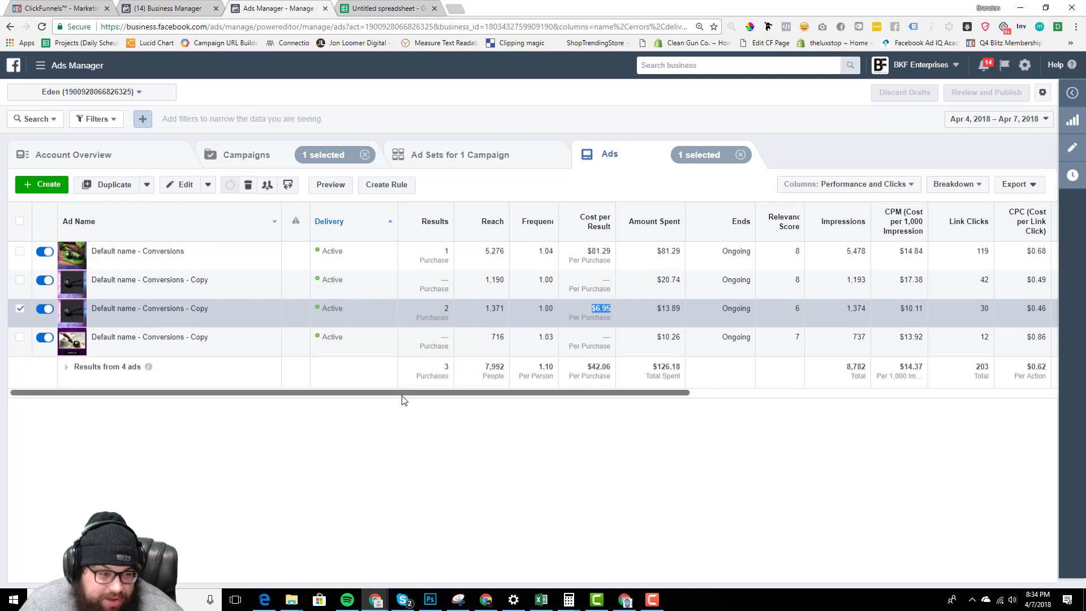
pyautogui.moveTo(398, 394); pyautogui.dragTo(492, 413)
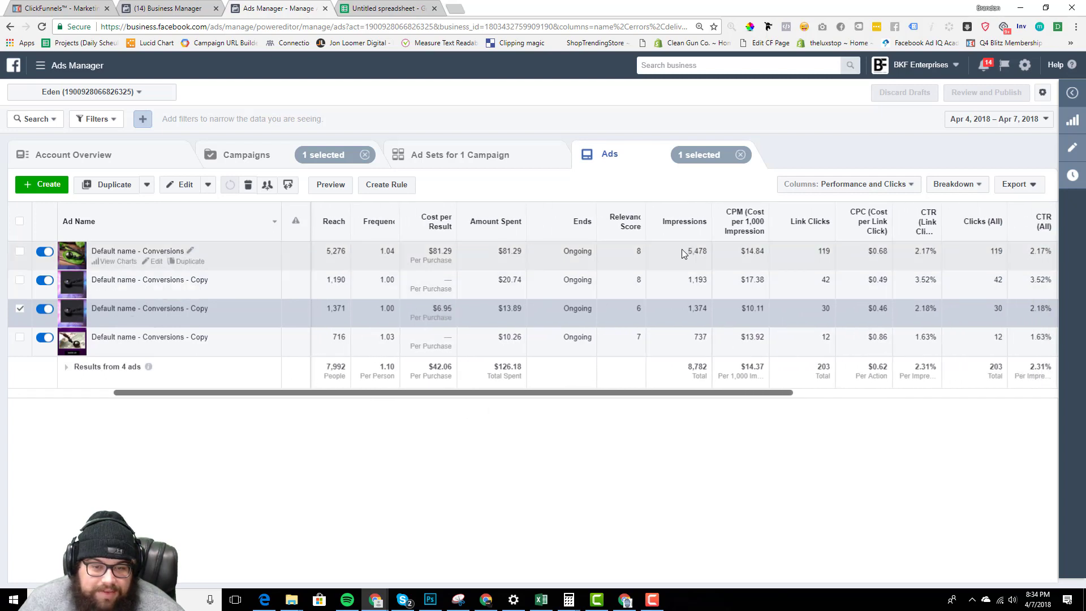
pyautogui.moveTo(683, 251); pyautogui.dragTo(778, 254)
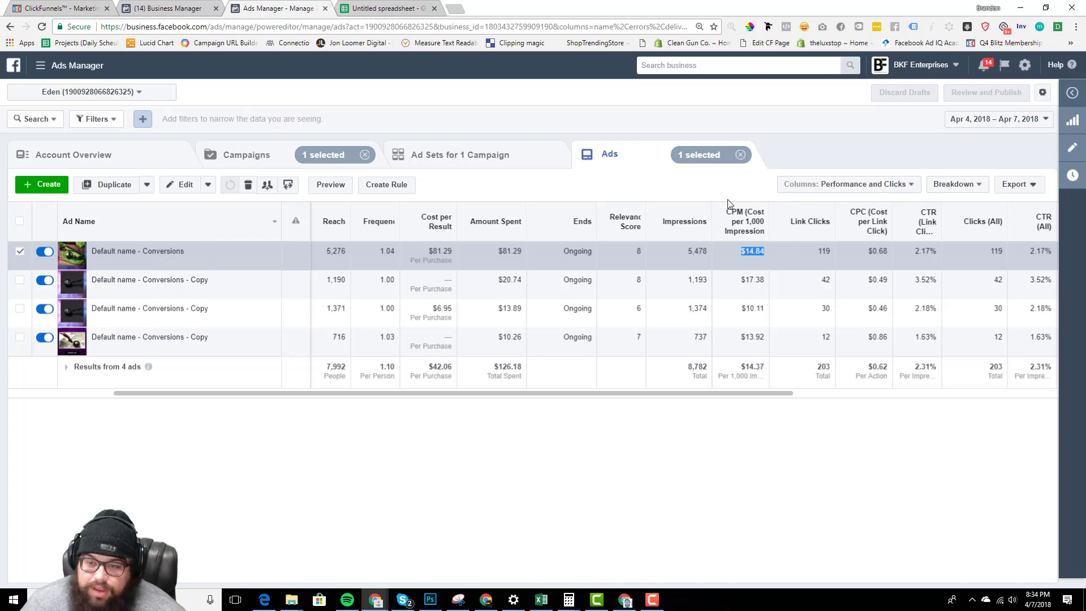
pyautogui.click(46, 253)
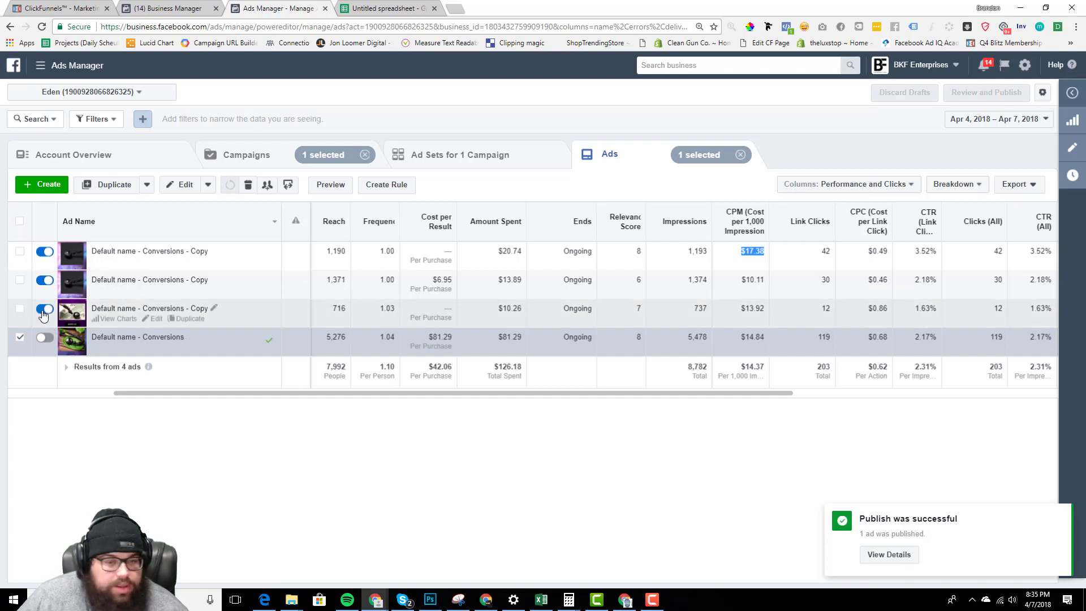
# Compare the impressions, cost per result, cost per link click and link CTR of the three active ads.
pyautogui.doubleClick(707, 307)
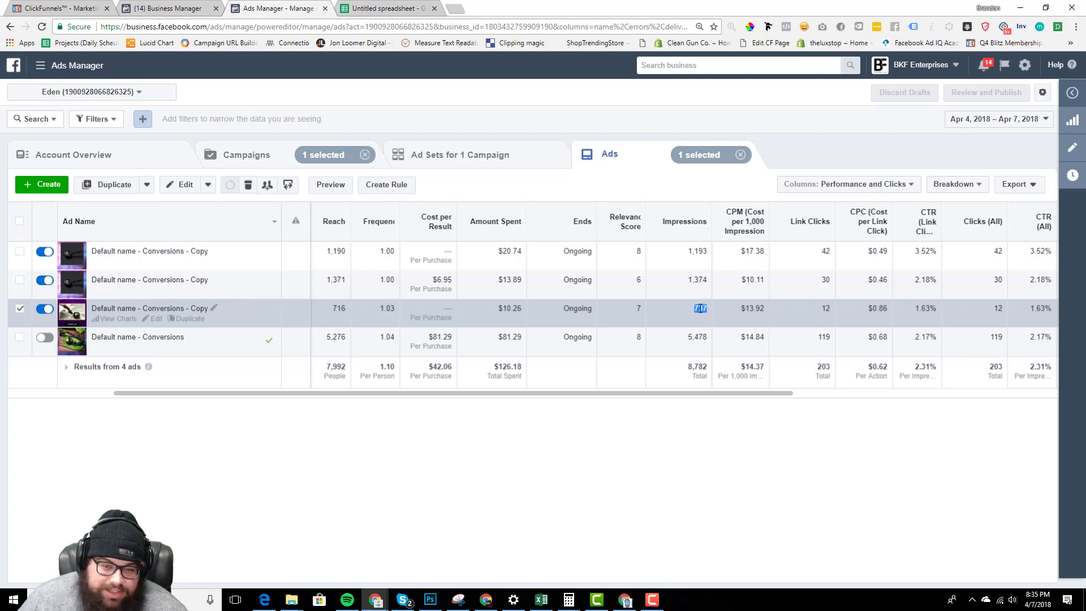
pyautogui.click(705, 307)
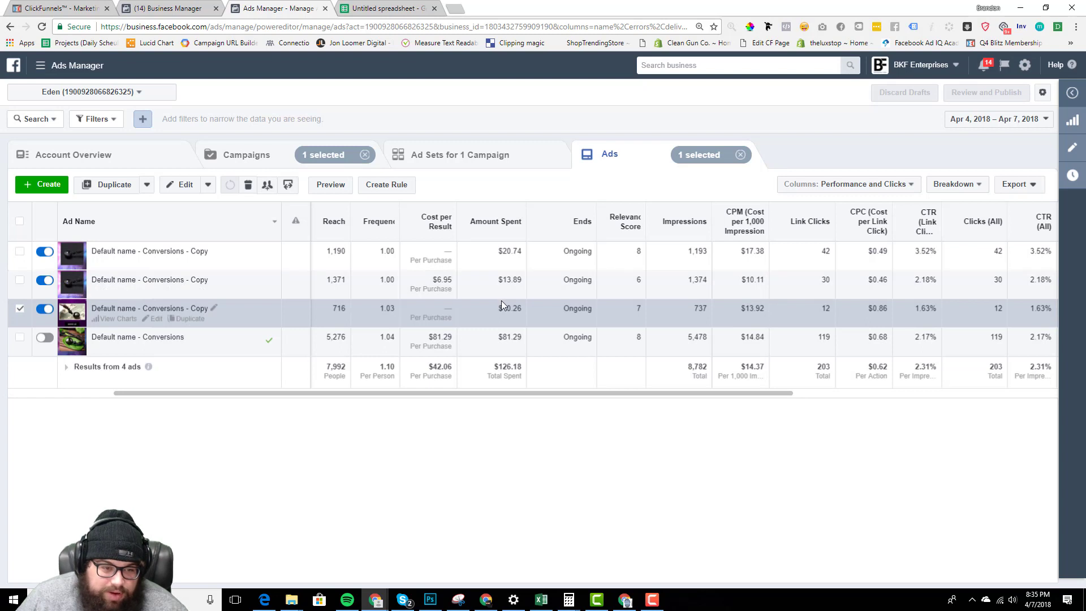
pyautogui.click(454, 279)
pyautogui.moveTo(454, 280); pyautogui.dragTo(457, 280)
pyautogui.click(458, 280)
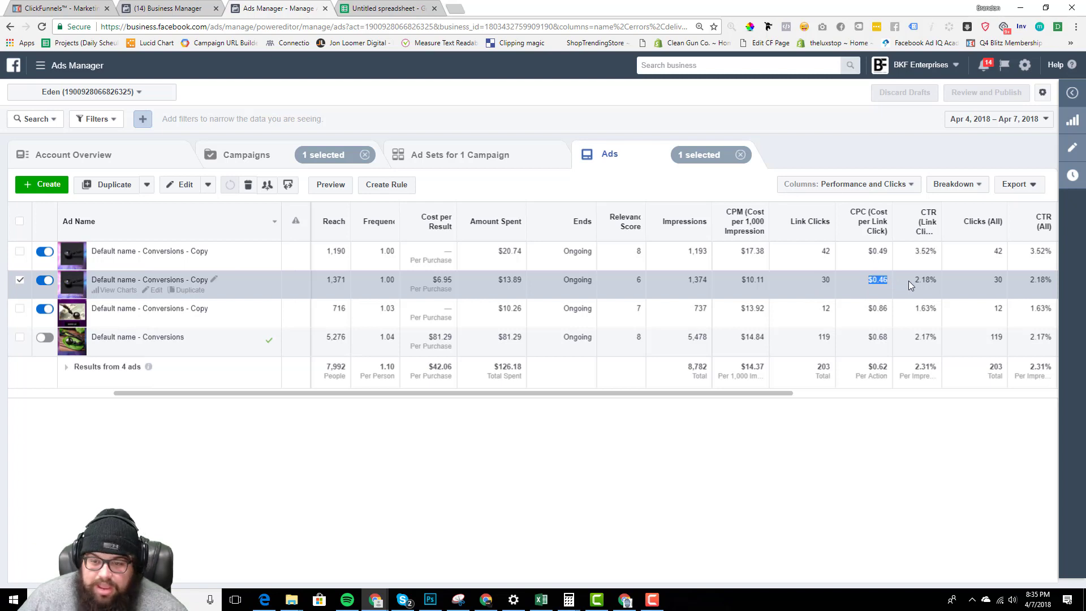
pyautogui.moveTo(916, 252); pyautogui.dragTo(938, 251)
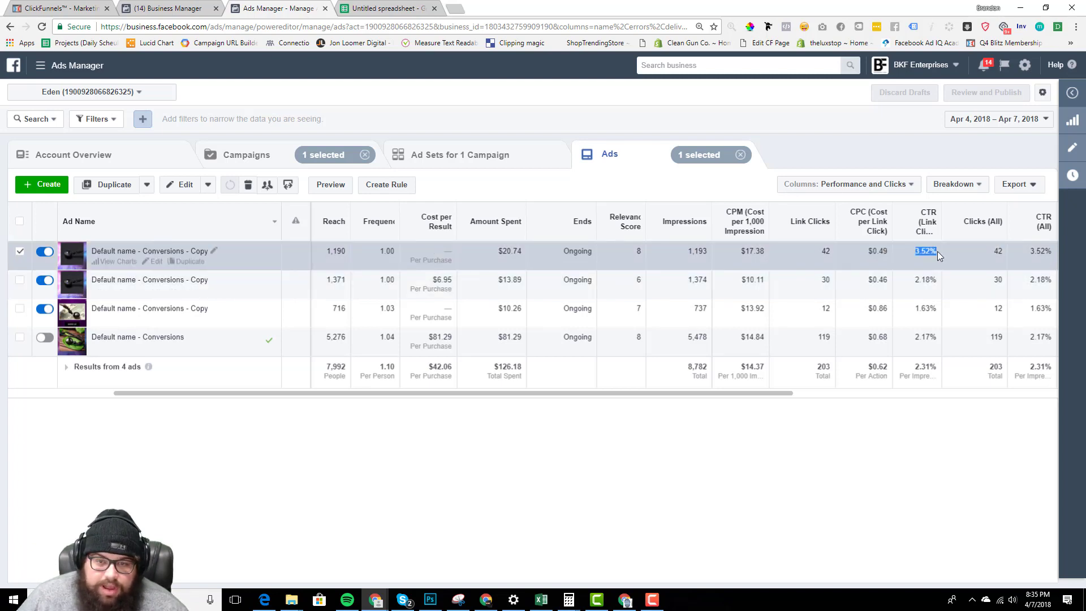
# Limit the ad results to Today, Apr 7, 2018, and check the second ad's cost per purchase.
pyautogui.click(1006, 121)
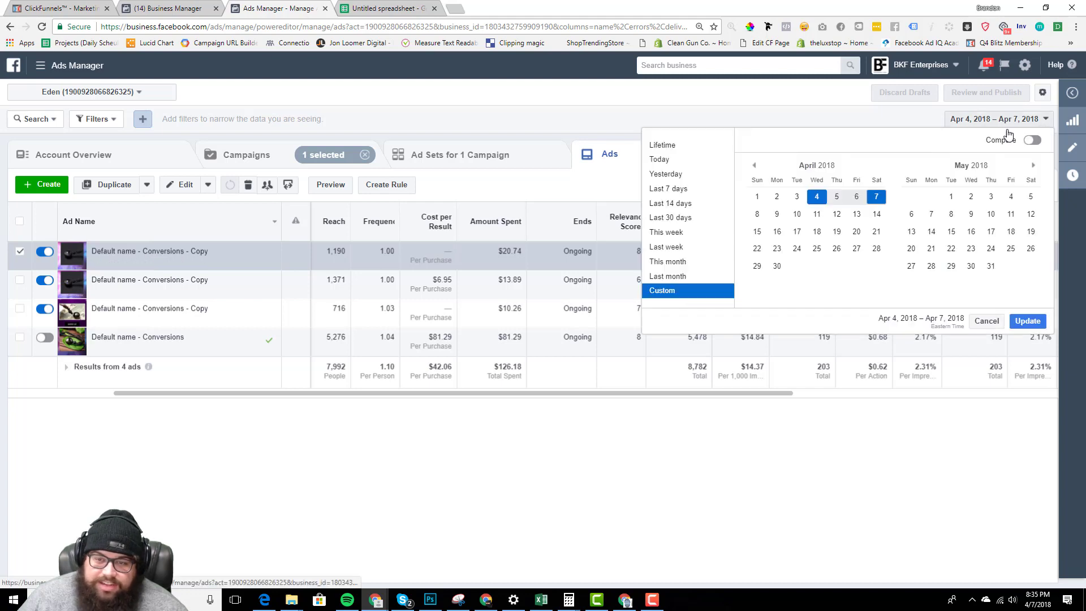
pyautogui.click(876, 198)
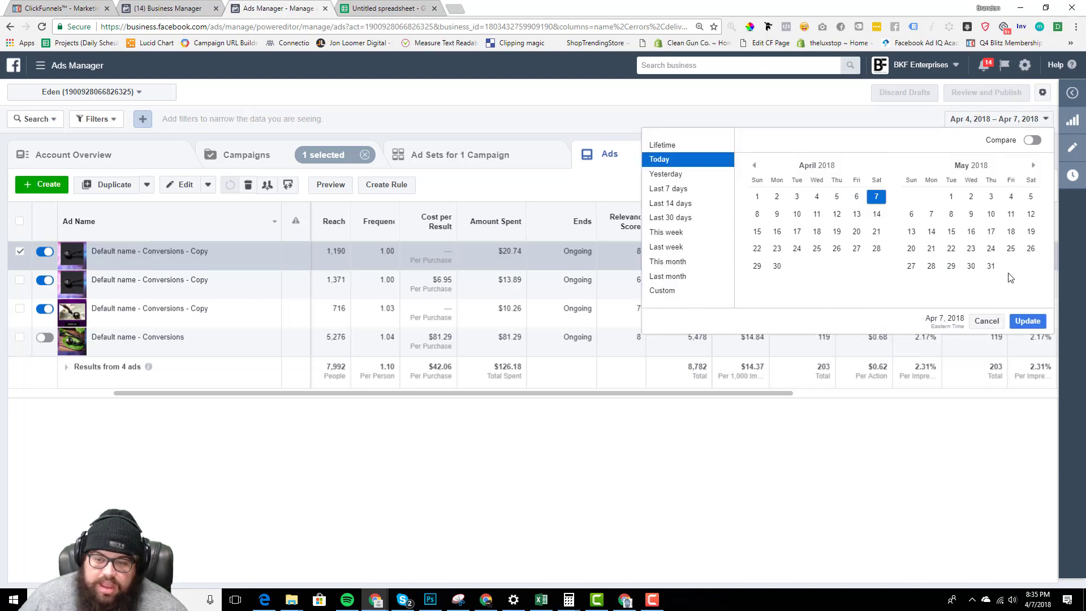
pyautogui.click(1028, 322)
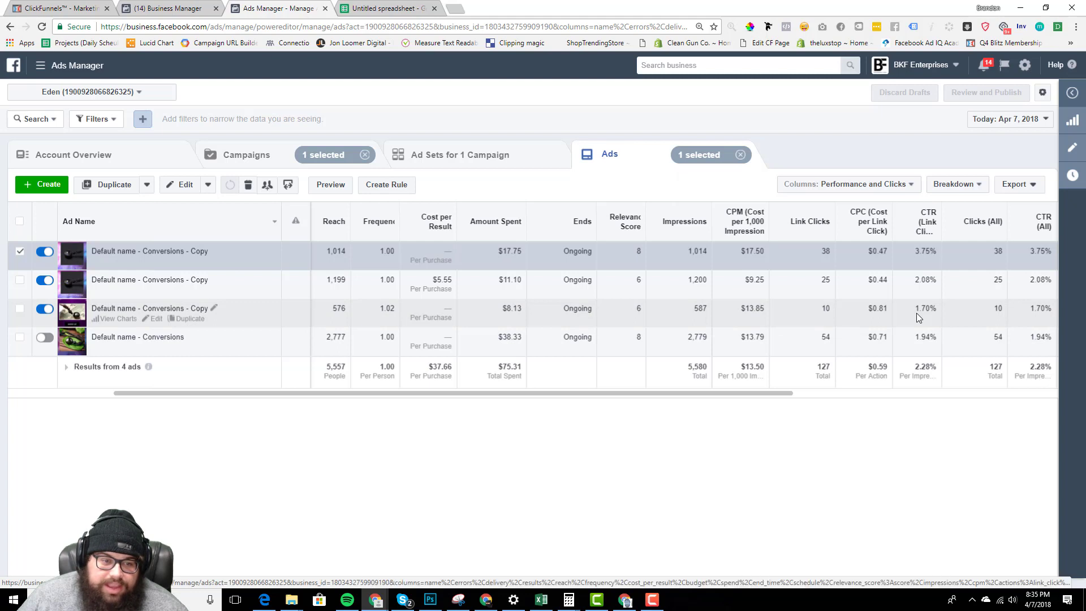
pyautogui.moveTo(417, 277); pyautogui.dragTo(463, 274)
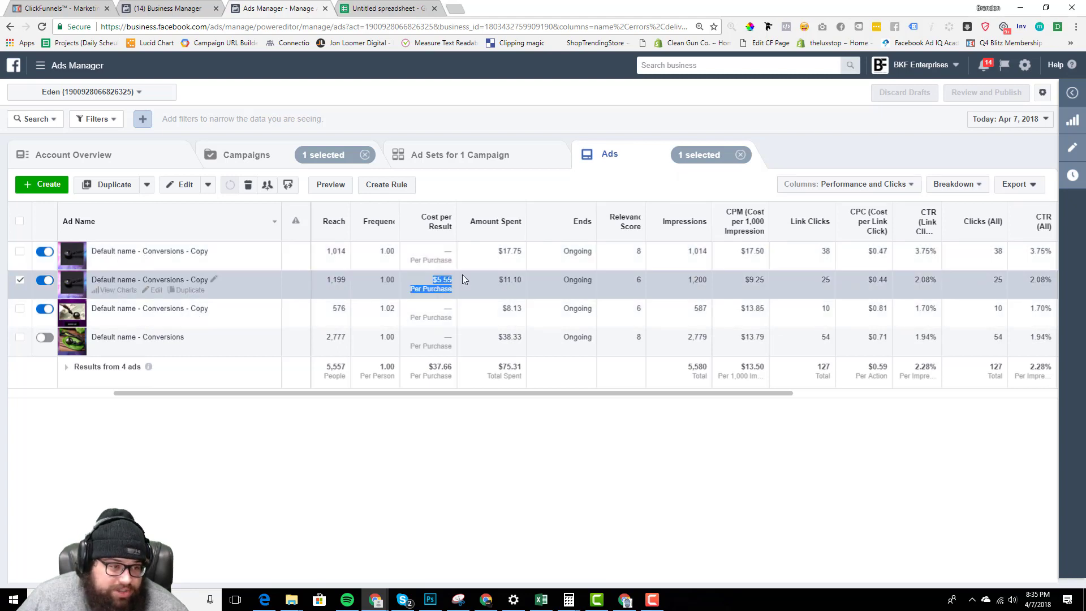
# Inspect the creative and Instagram Stories preview of the second ad in its editor, and close the editor.
pyautogui.click(153, 291)
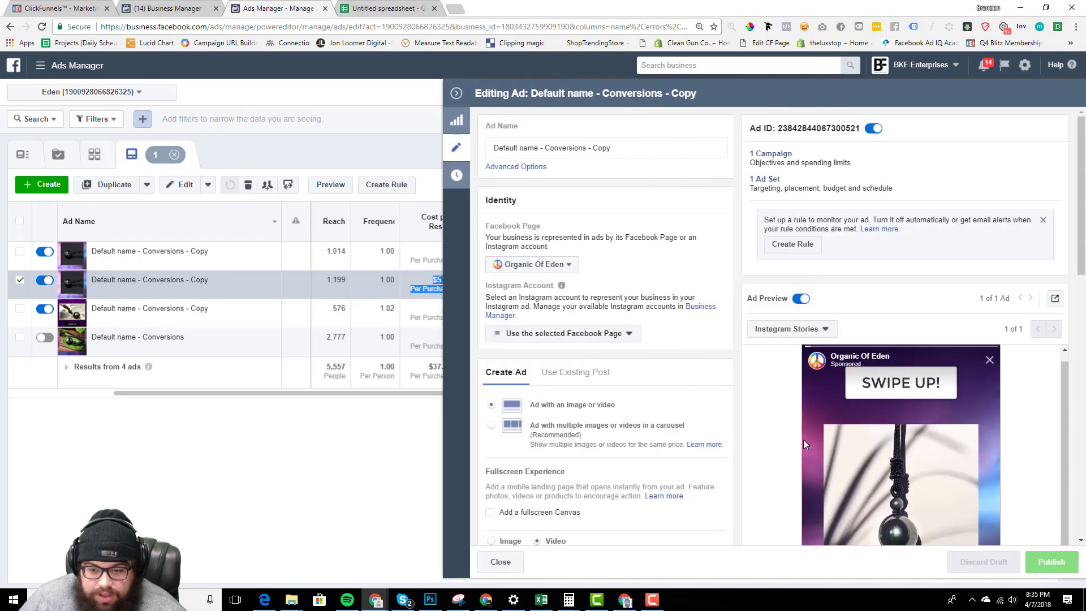
pyautogui.scroll(-4, 762, 446)
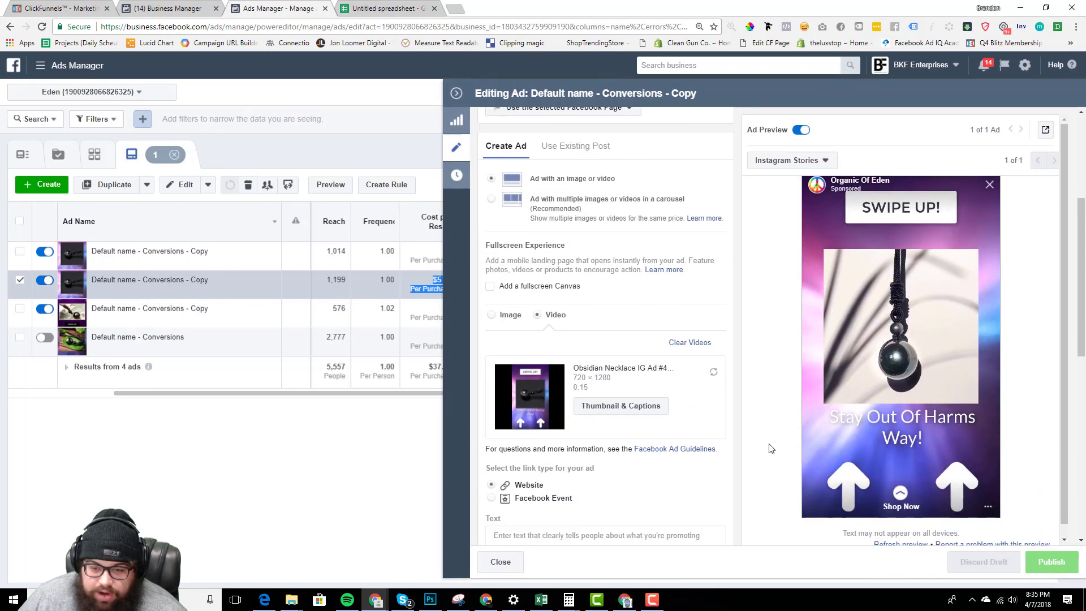
pyautogui.scroll(1, 769, 448)
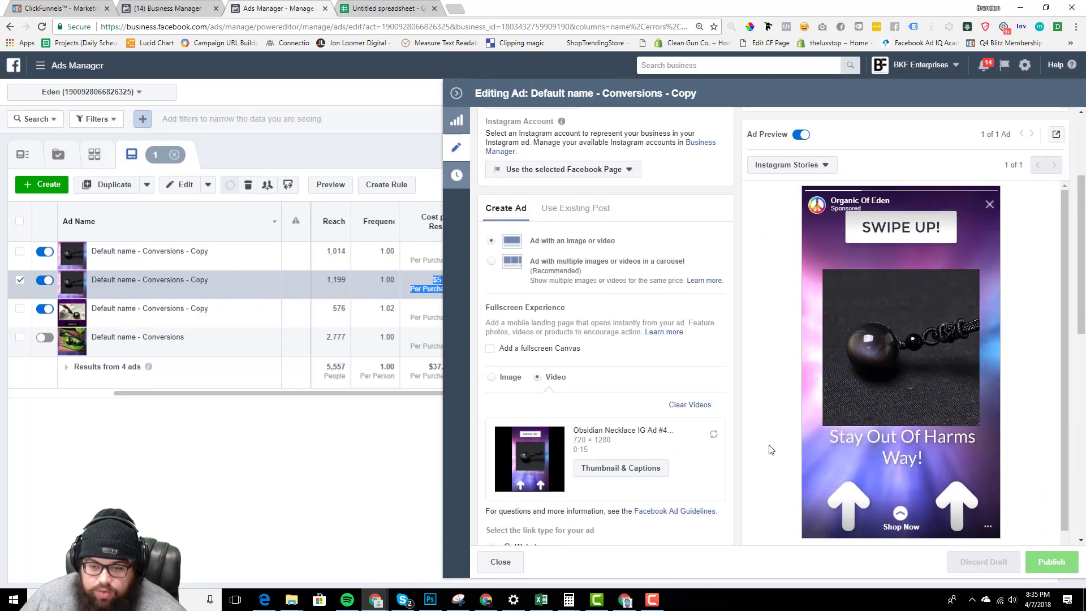
pyautogui.scroll(3, 770, 448)
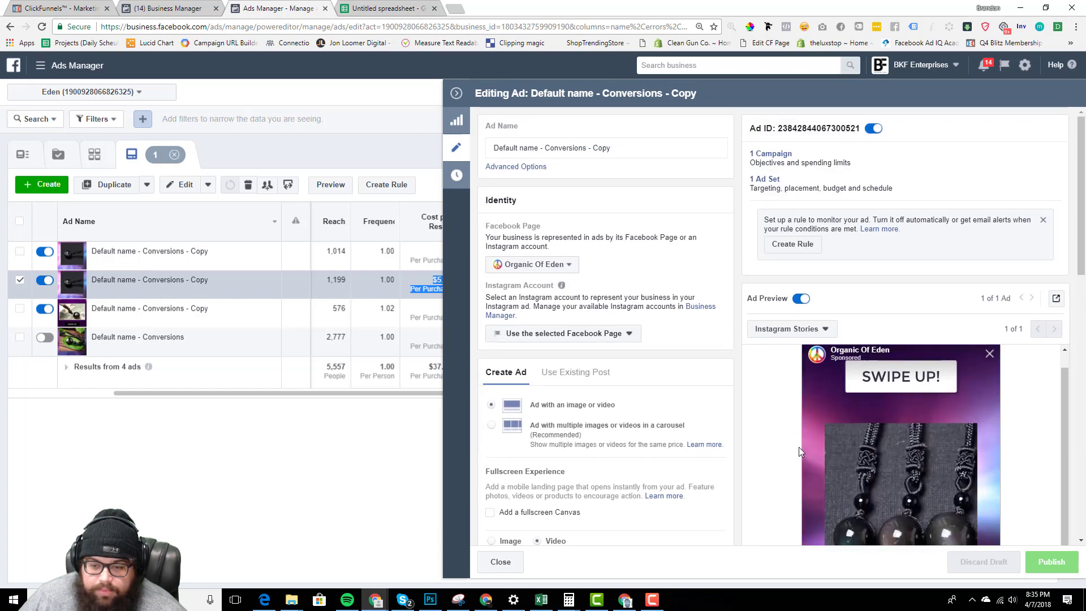
pyautogui.click(456, 93)
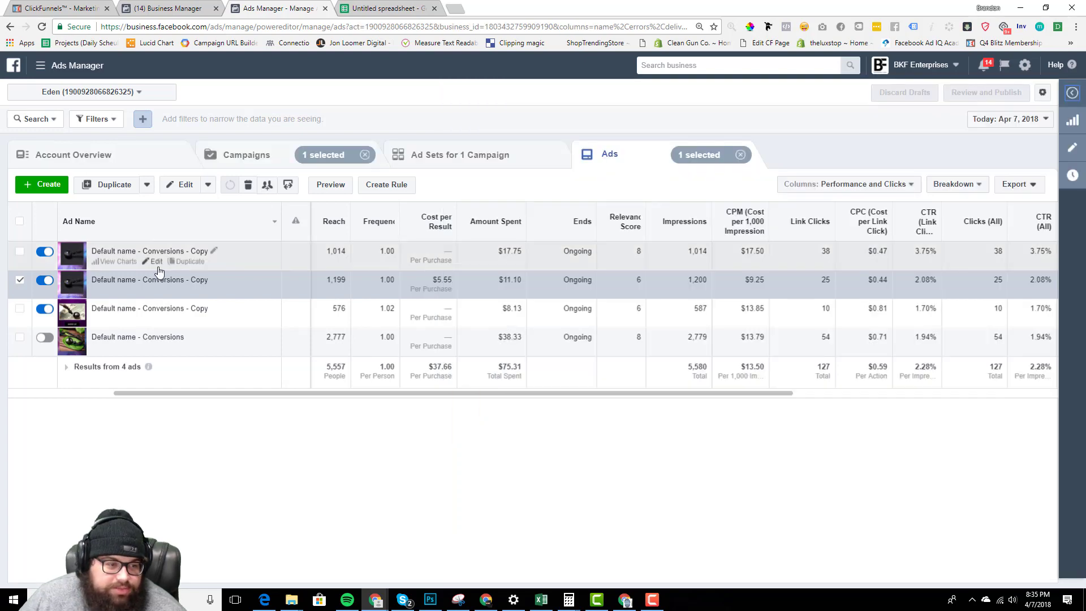
# Inspect the video creative and Instagram Stories preview of the first ad in its editor, and close the editor.
pyautogui.click(155, 263)
pyautogui.scroll(-3, 739, 392)
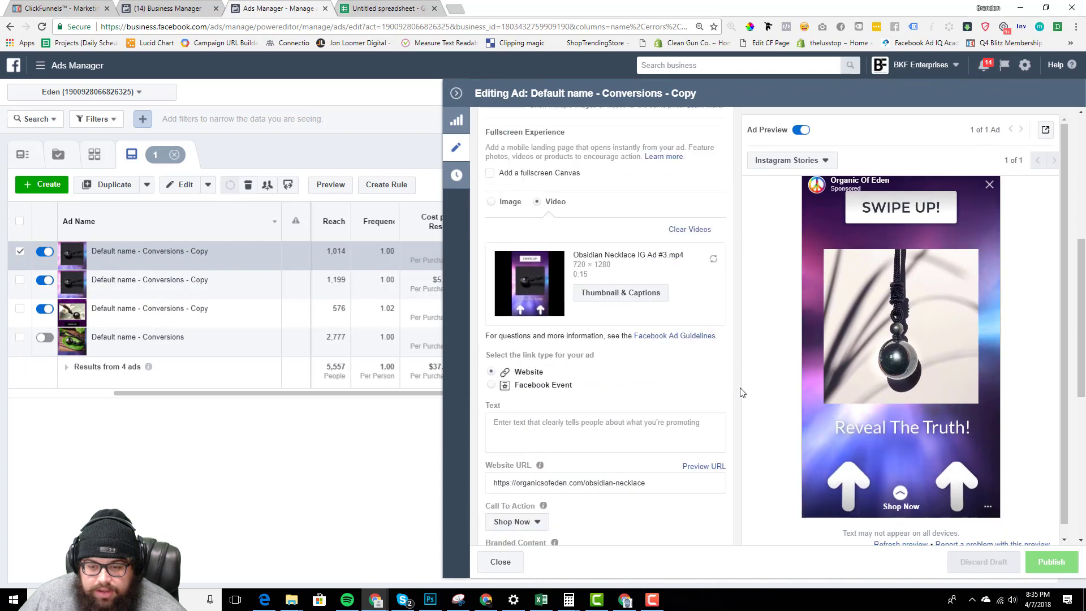
pyautogui.scroll(6, 742, 391)
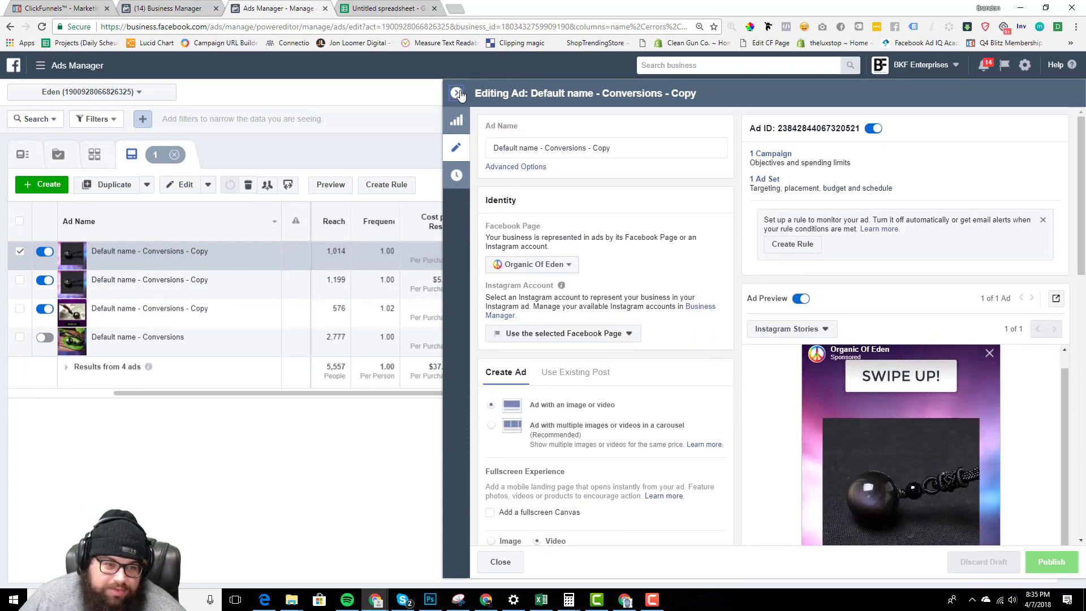
pyautogui.click(456, 94)
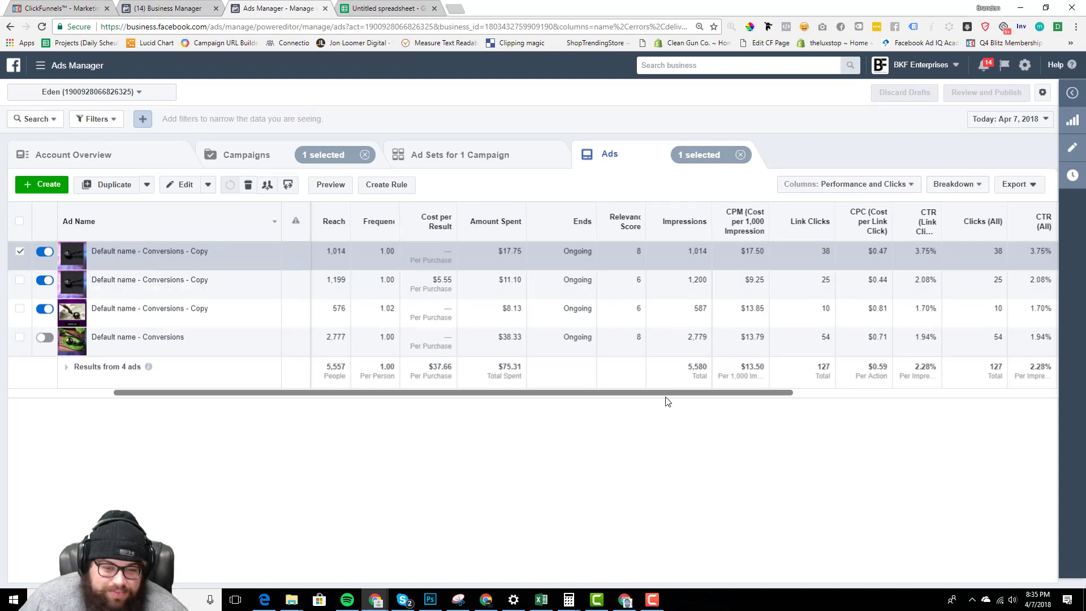
# Check the ads' delivery and purchase results, and examine the second ad's cost per 1,000 impressions.
pyautogui.moveTo(666, 395); pyautogui.dragTo(537, 376)
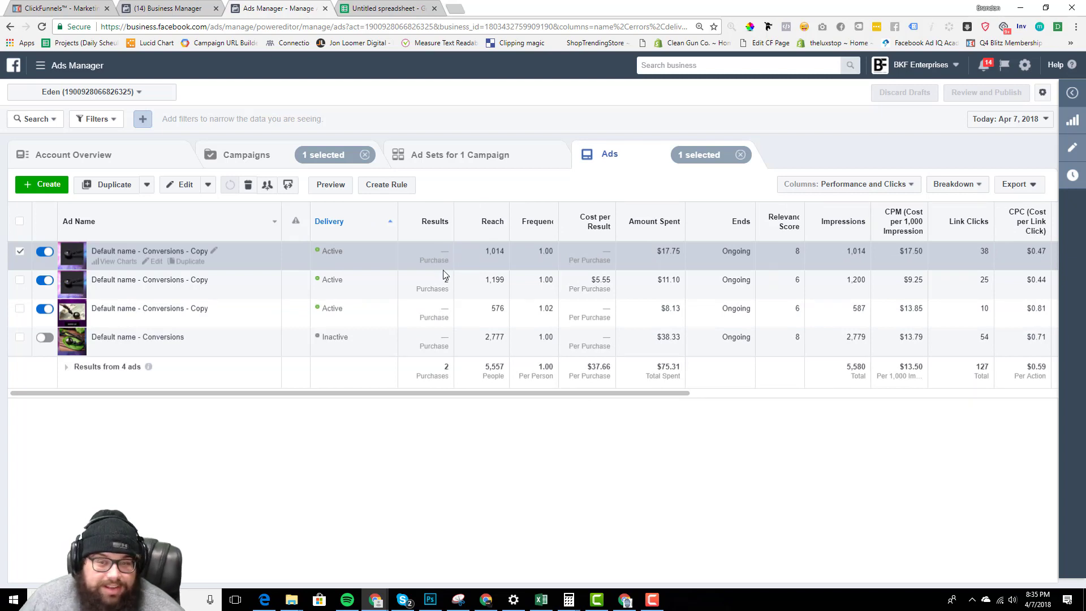
pyautogui.moveTo(905, 275); pyautogui.dragTo(930, 281)
pyautogui.click(911, 280)
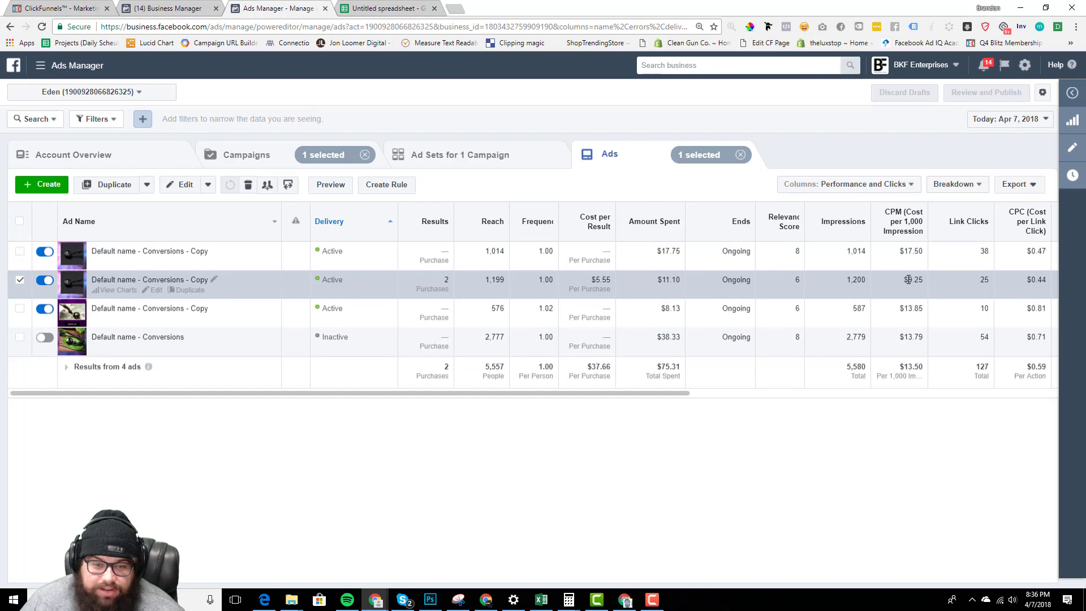
# Switch to the ClickFunnels stats and set the filter's start date to April 7, 2018.
pyautogui.click(168, 8)
pyautogui.click(51, 6)
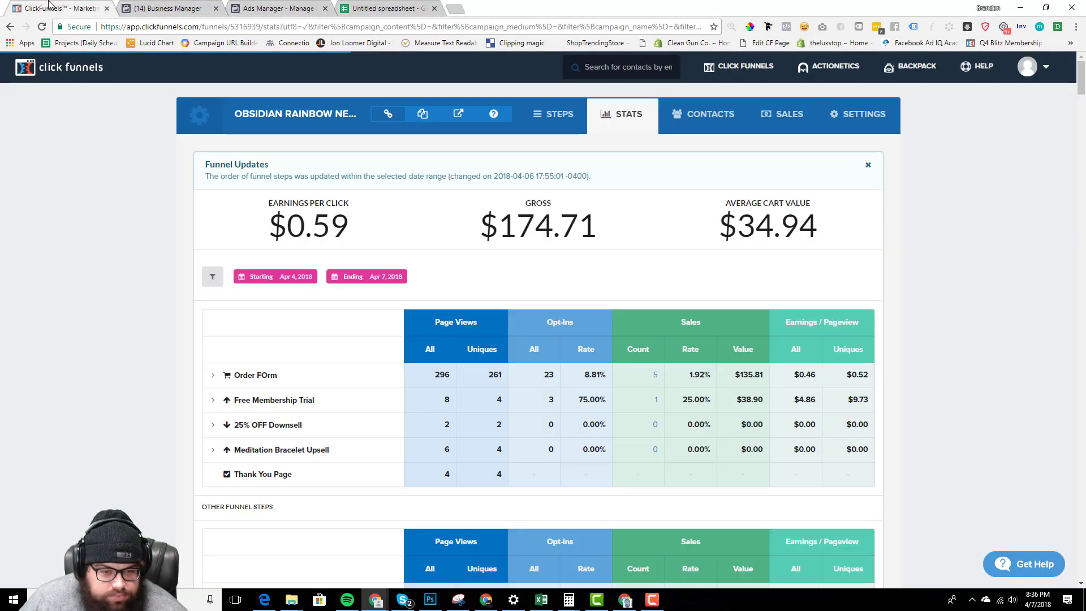
pyautogui.click(270, 283)
pyautogui.click(300, 416)
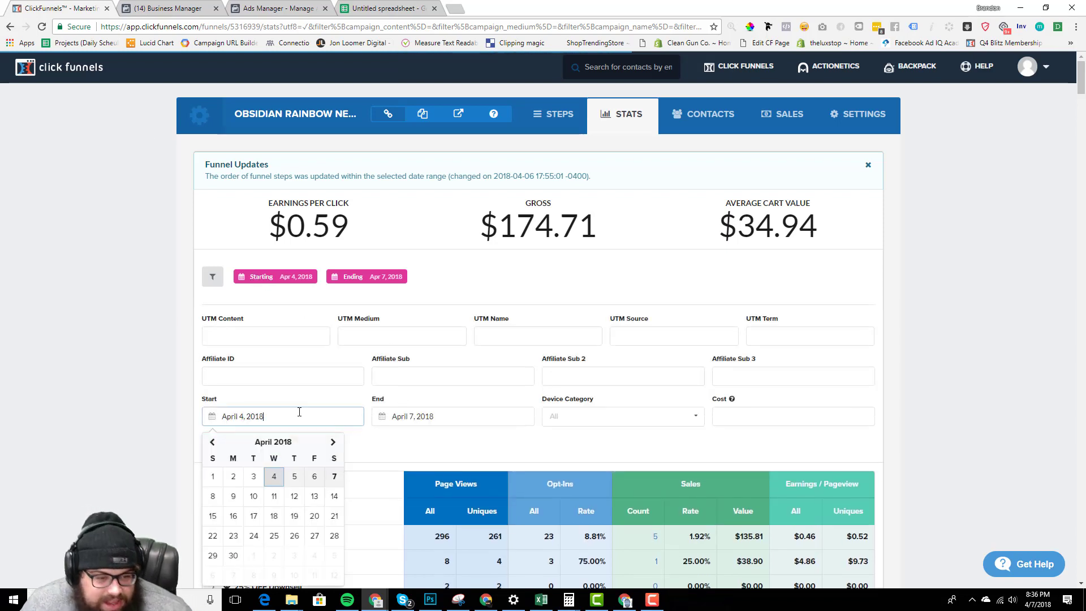
pyautogui.click(335, 476)
pyautogui.click(245, 444)
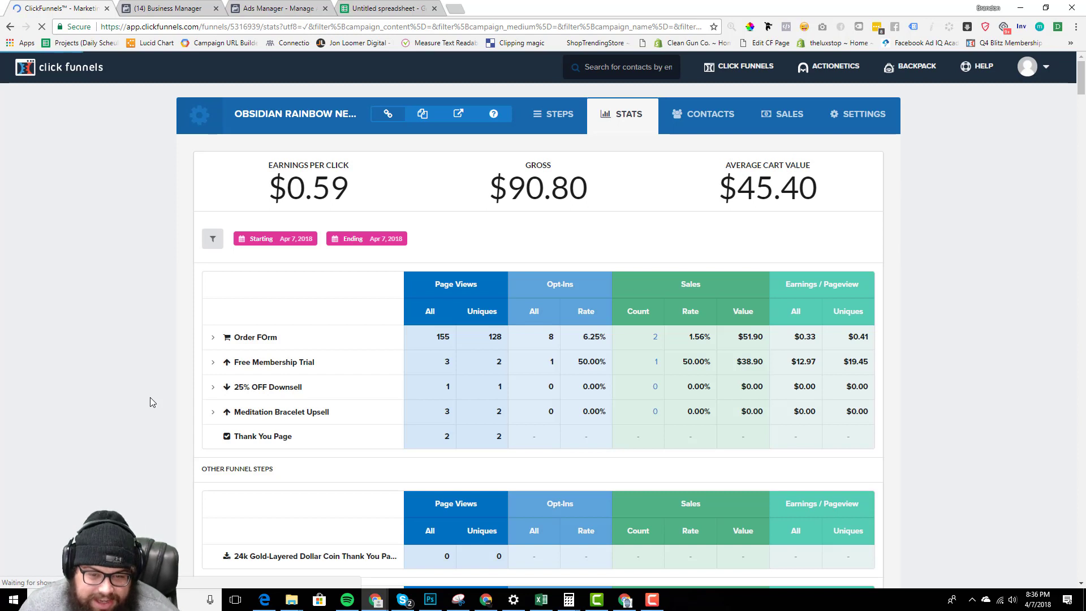
# Expand the order form's stats, compare the Control and Variation rates, and check the Free Membership Trial's sales count.
pyautogui.click(213, 337)
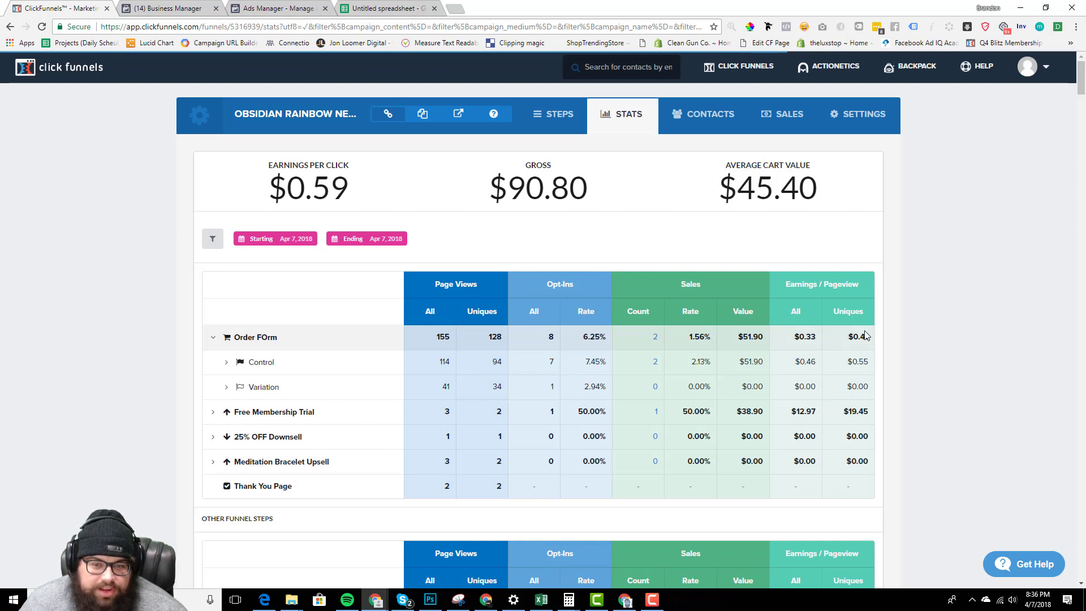
pyautogui.moveTo(691, 361); pyautogui.dragTo(716, 368)
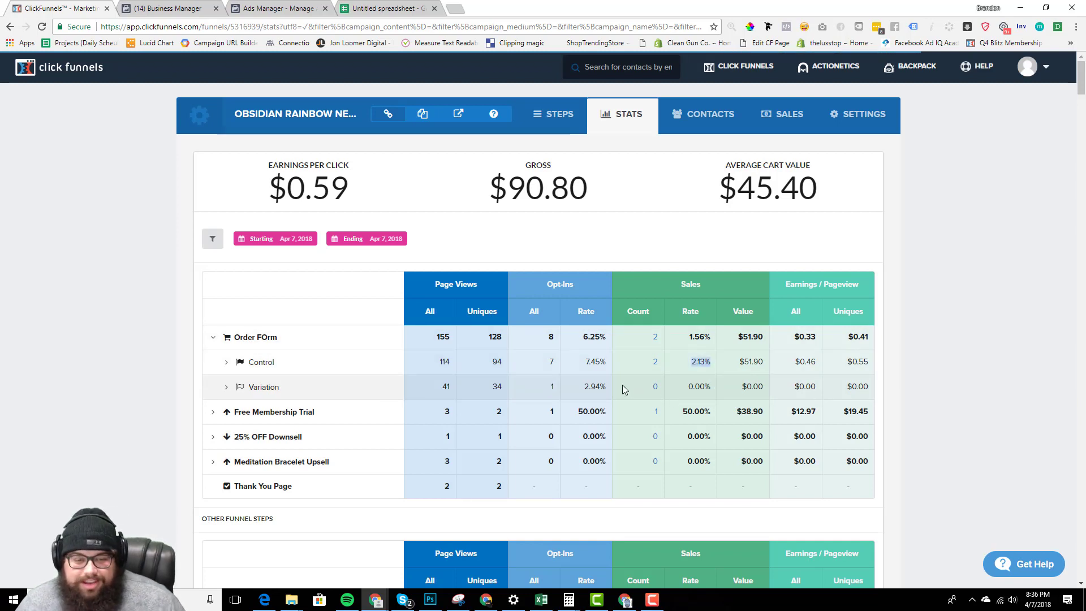
pyautogui.moveTo(584, 387); pyautogui.dragTo(606, 387)
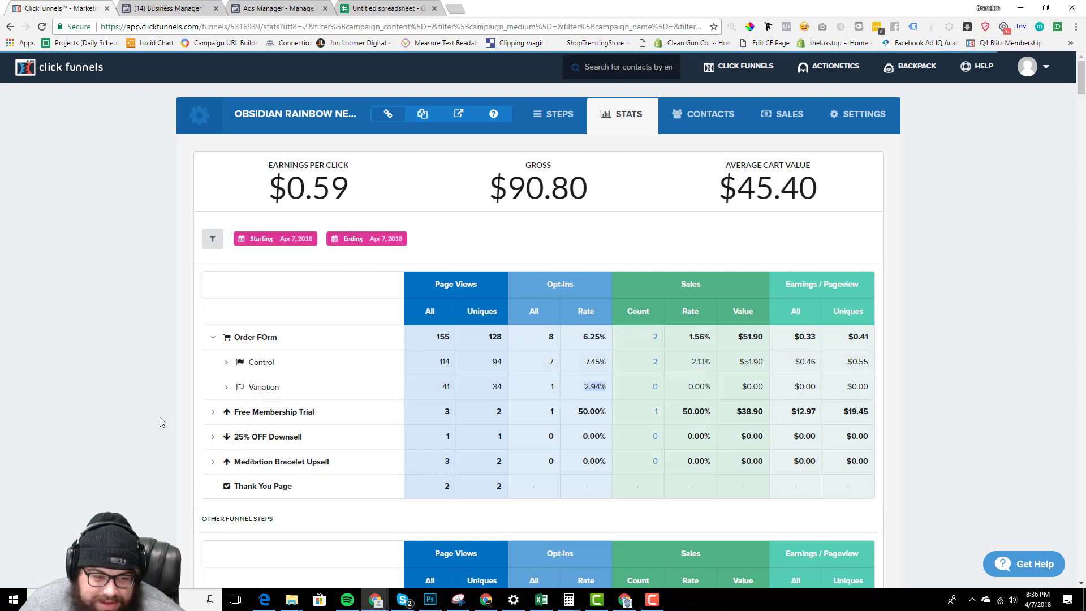
pyautogui.click(145, 419)
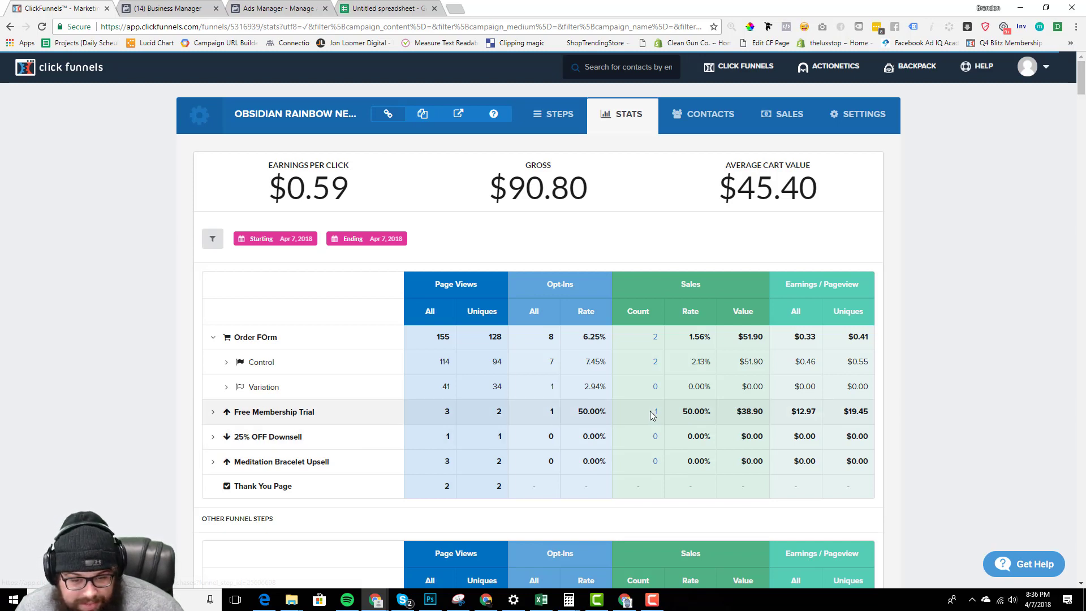
pyautogui.moveTo(653, 415); pyautogui.dragTo(668, 415)
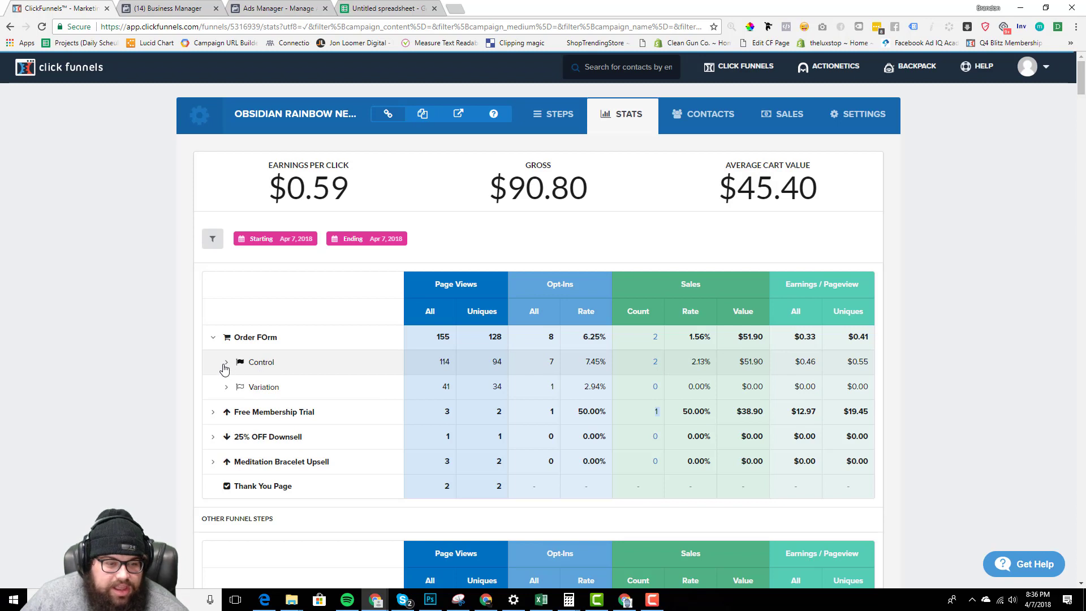
# Expand the order form's Control version and review the sales of its individual products.
pyautogui.click(226, 366)
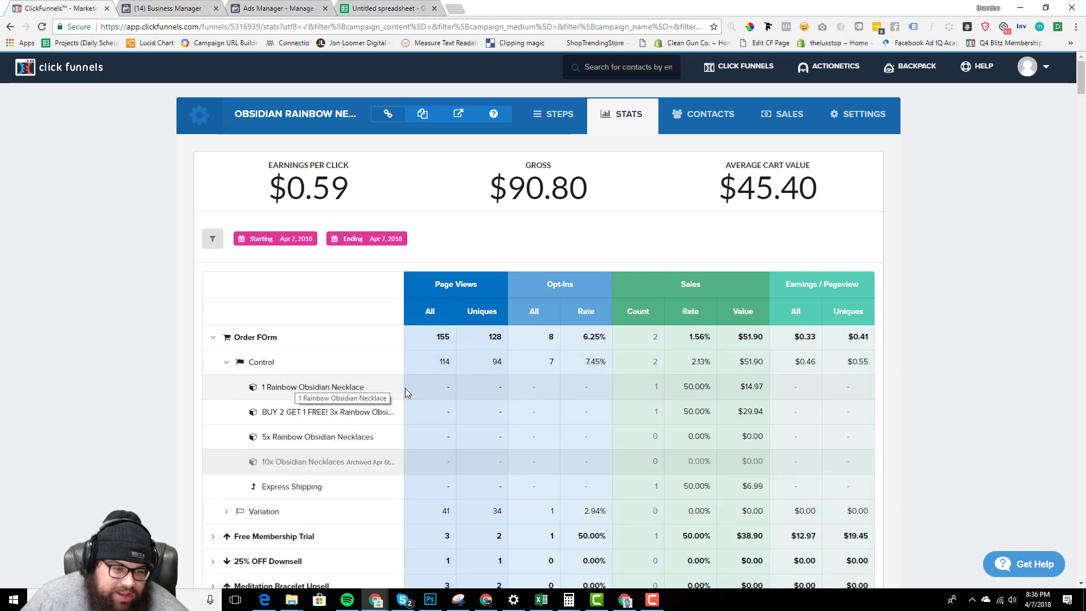
pyautogui.scroll(-2, 199, 390)
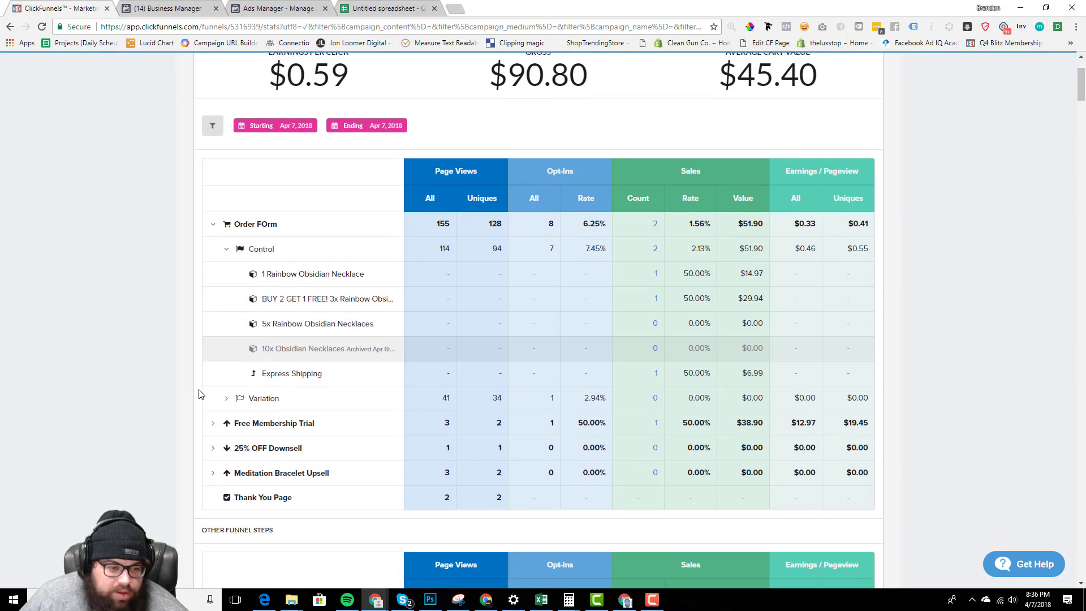
pyautogui.scroll(2, 199, 390)
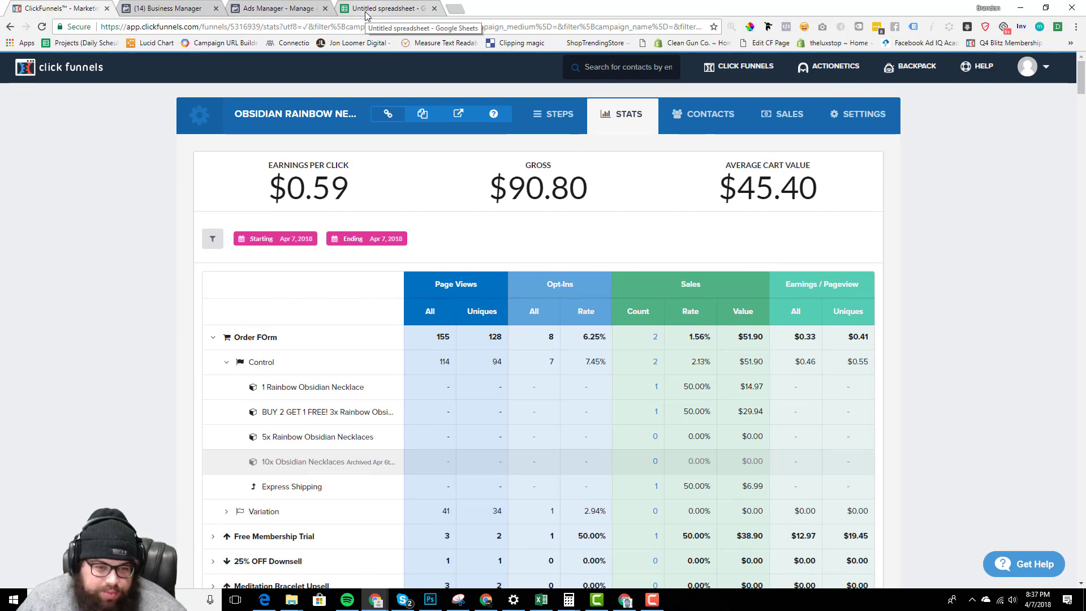
# Switch back to Ads Manager and check the second ad's cost per link click.
pyautogui.click(175, 8)
pyautogui.click(265, 8)
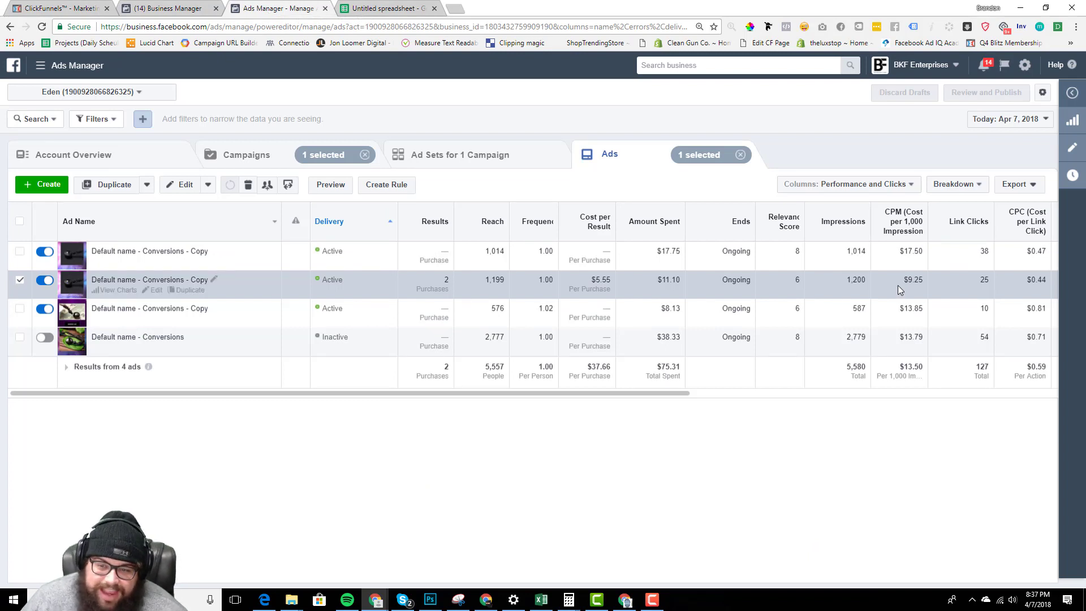
pyautogui.moveTo(1025, 280); pyautogui.dragTo(1047, 281)
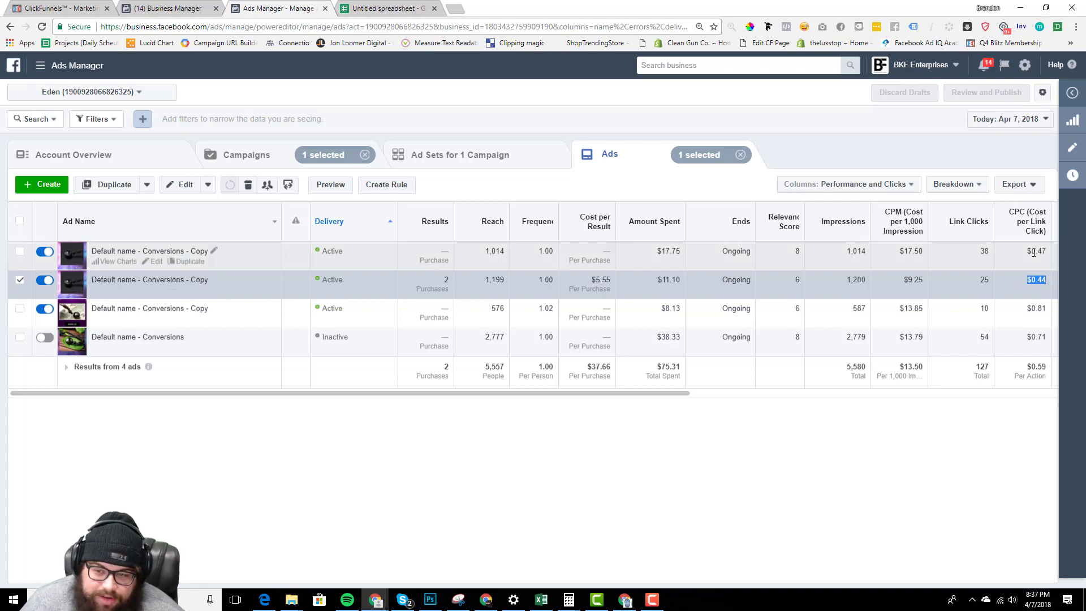
# In the untitled Google Sheets spreadsheet, enter 1000 in A1 and $500 in A2.
pyautogui.click(399, 11)
pyautogui.click(55, 154)
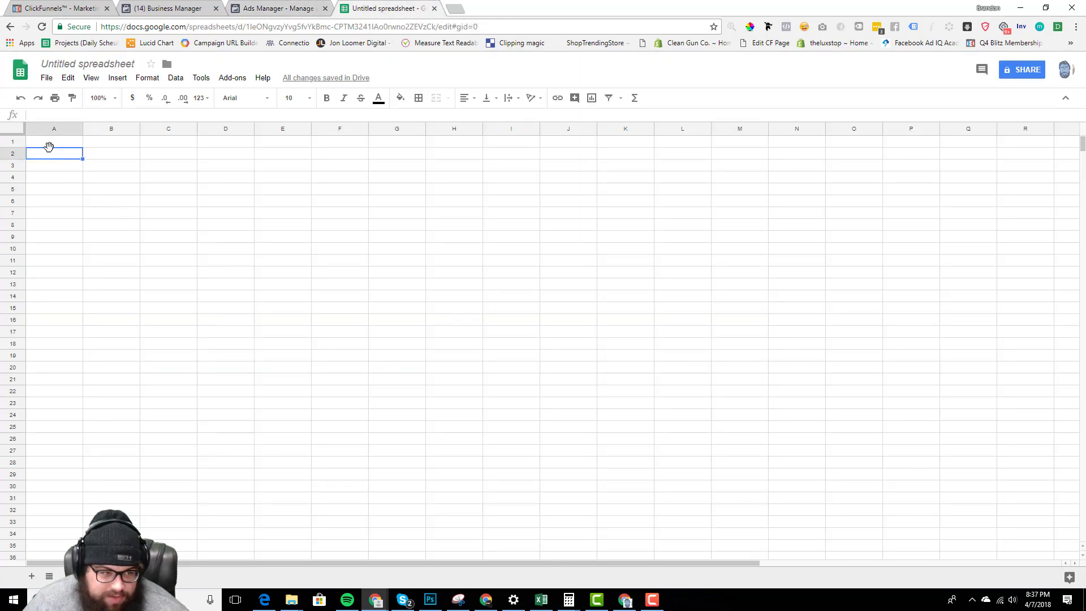
pyautogui.click(49, 146)
pyautogui.write('1')
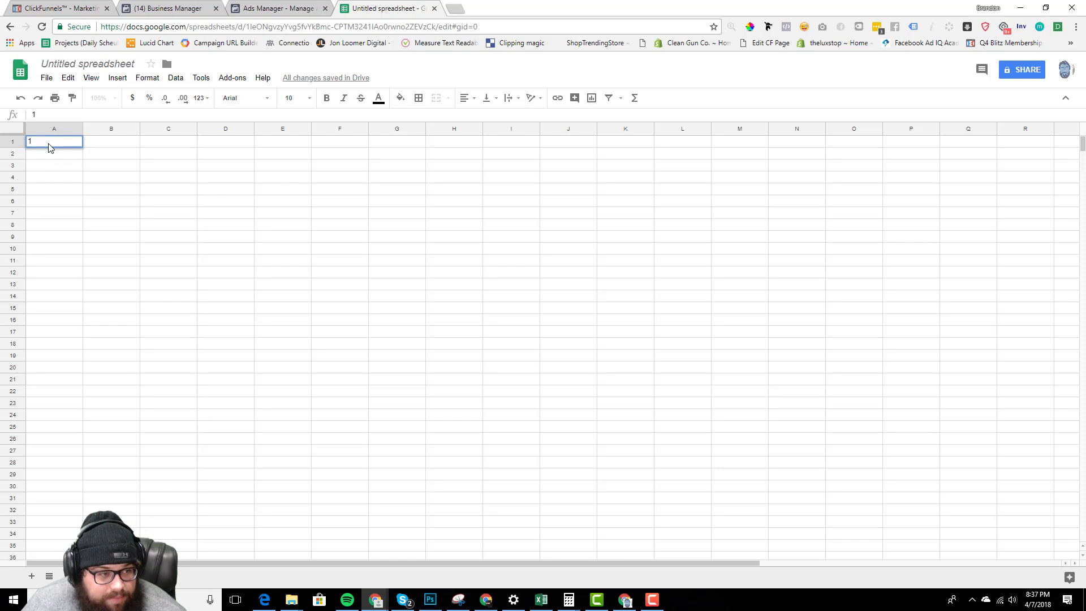
pyautogui.write('000')
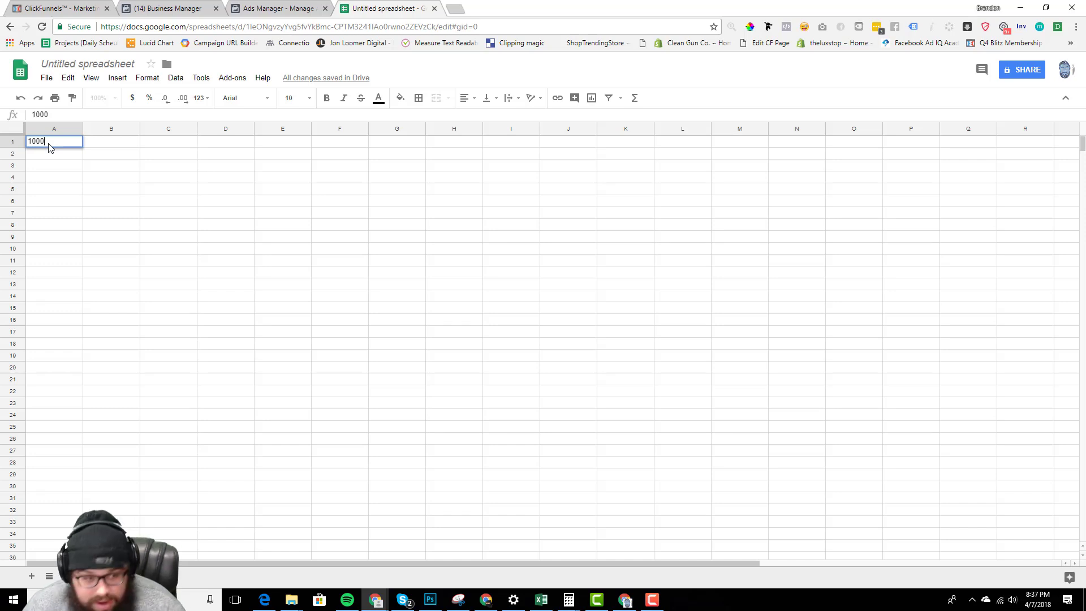
pyautogui.press('Return')
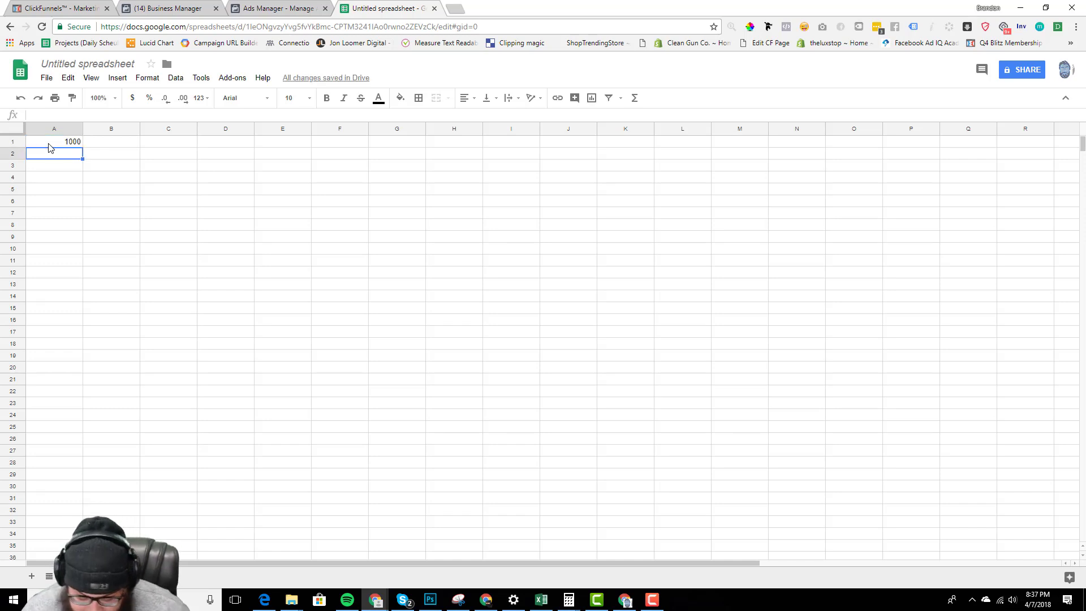
pyautogui.write('$500')
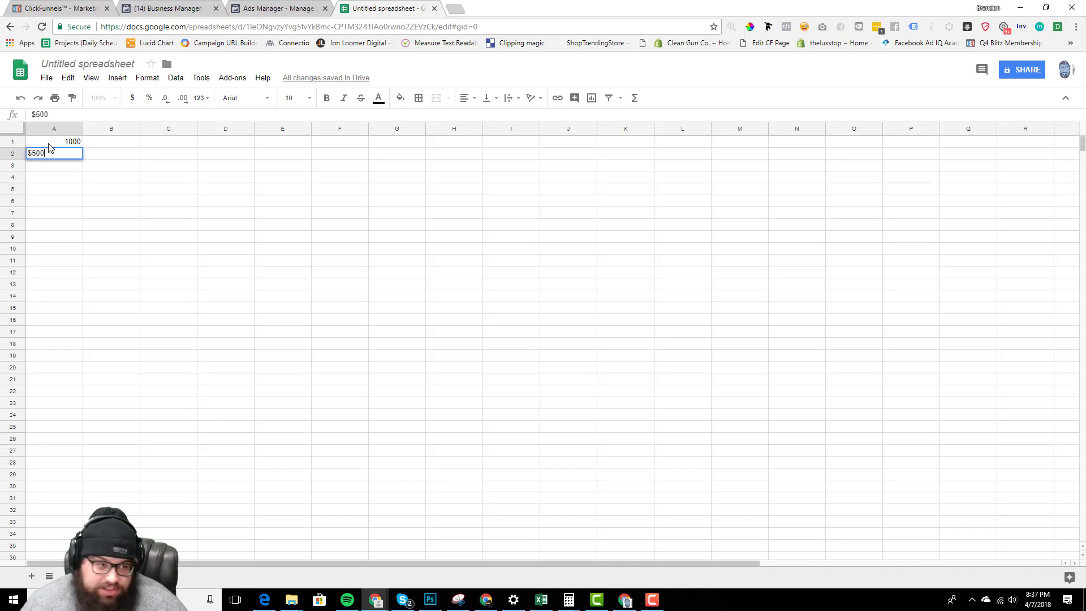
pyautogui.press('Return')
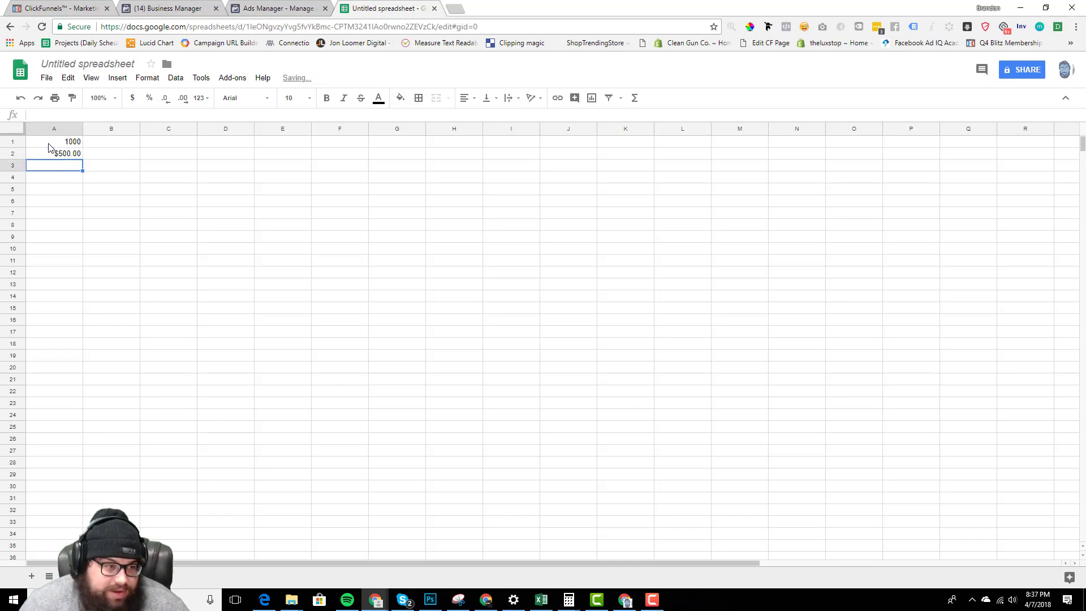
pyautogui.press('Right')
pyautogui.press('Up')
pyautogui.press('Up')
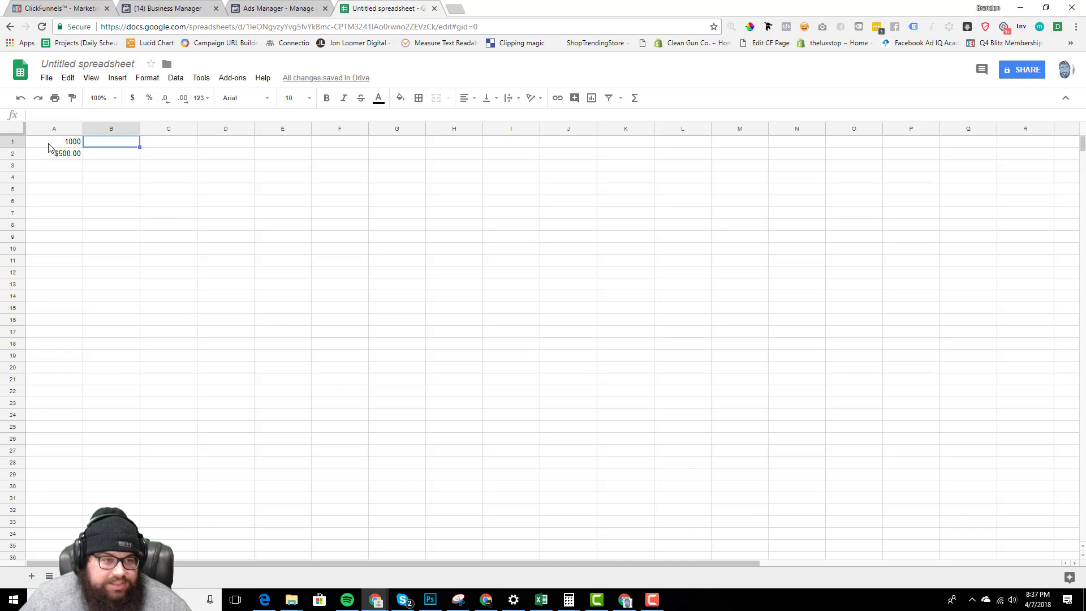
# Look up the Control order form's sales rate in ClickFunnels, and multiply 1000 by 0.0211 in Calculator.
pyautogui.click(80, 10)
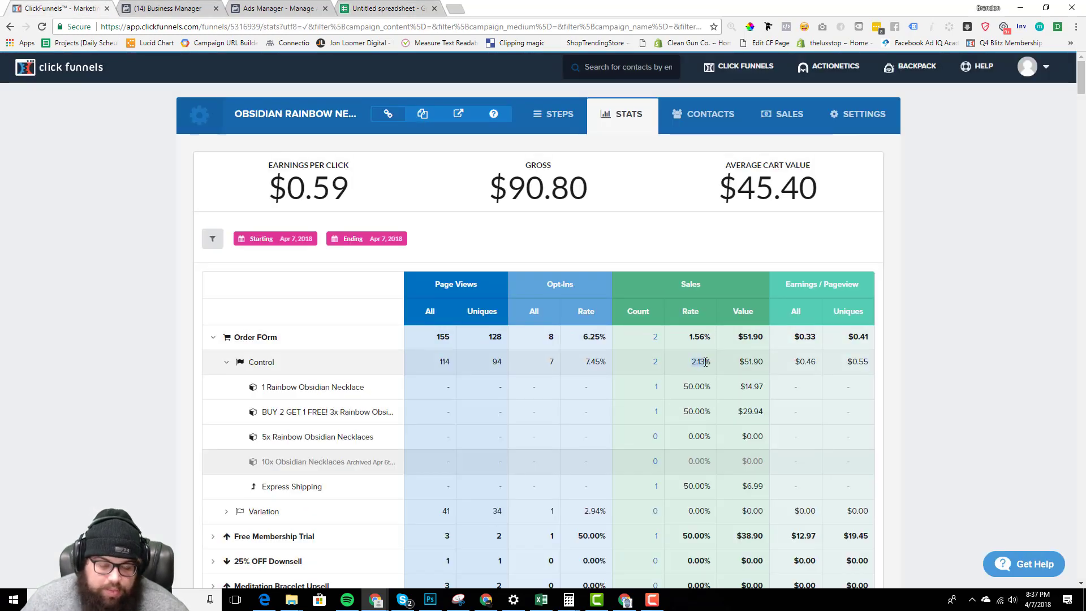
pyautogui.moveTo(690, 362); pyautogui.dragTo(707, 362)
pyautogui.moveTo(569, 600)
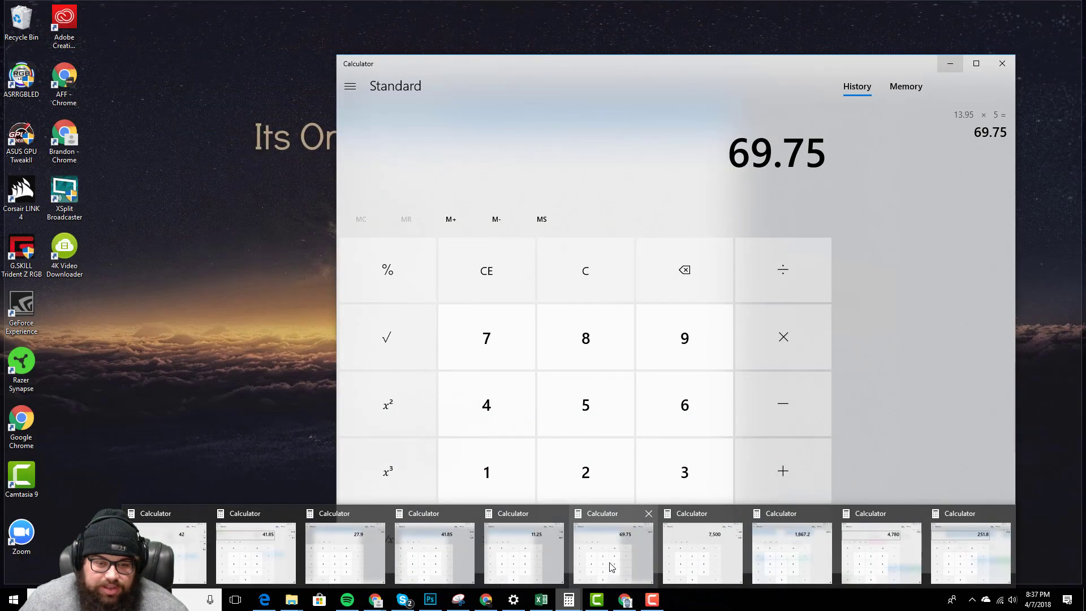
pyautogui.click(611, 567)
pyautogui.click(512, 462)
pyautogui.click(579, 517)
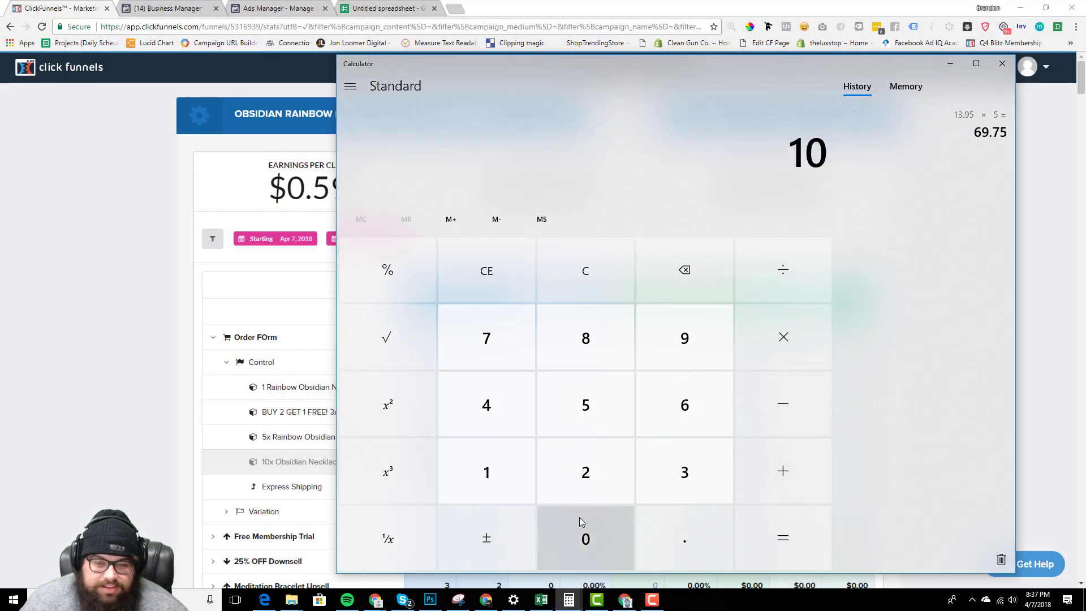
pyautogui.doubleClick(579, 517)
pyautogui.click(804, 350)
pyautogui.click(651, 543)
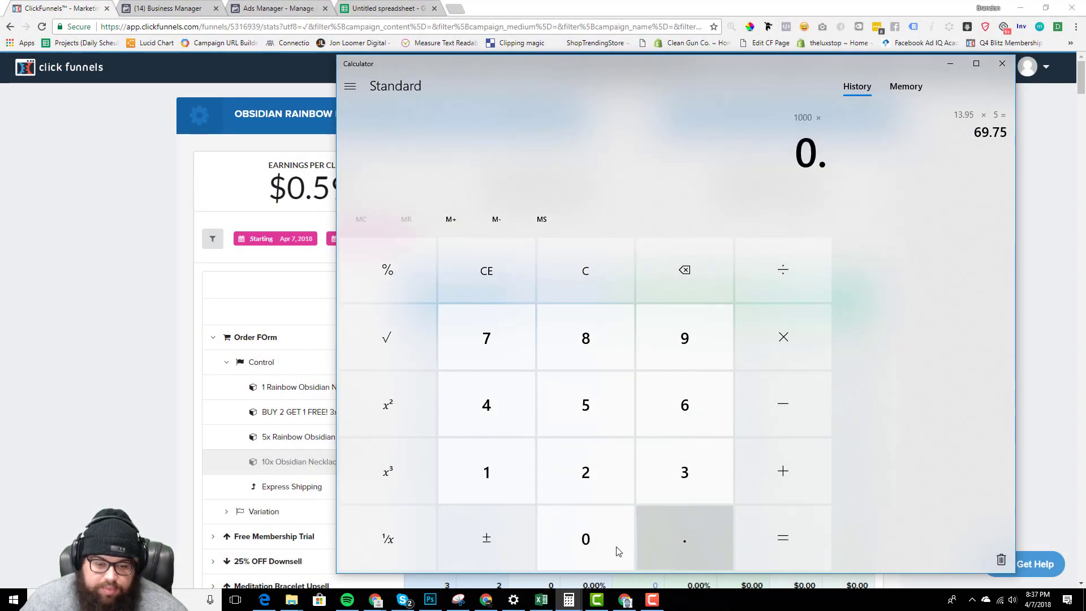
pyautogui.click(566, 538)
pyautogui.click(590, 482)
pyautogui.click(521, 470)
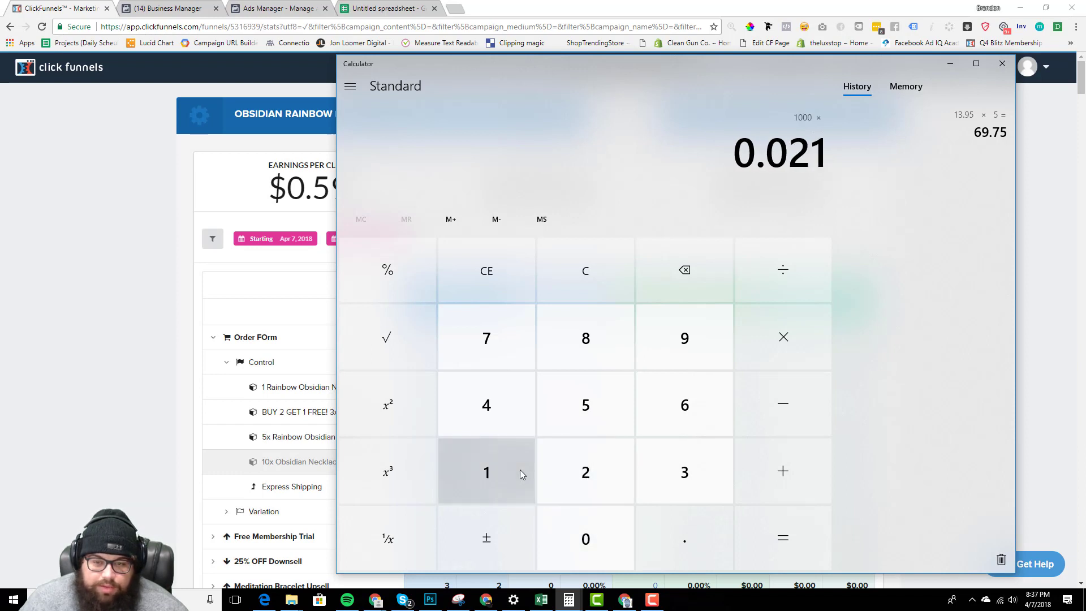
pyautogui.click(520, 470)
pyautogui.click(779, 549)
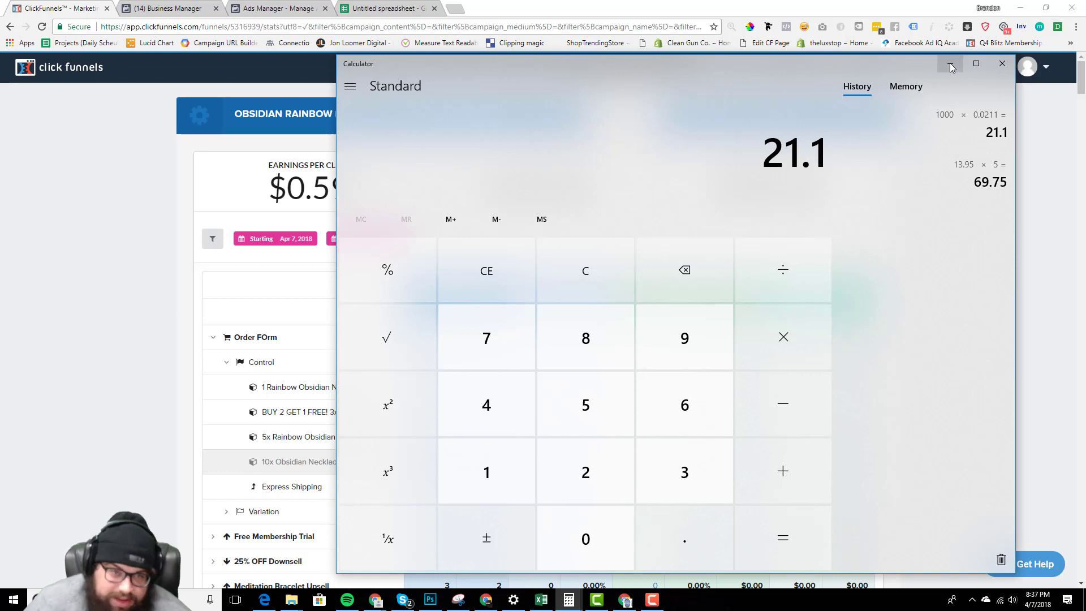
# Return to the Google Sheets spreadsheet and enter 21 in C1.
pyautogui.click(385, 9)
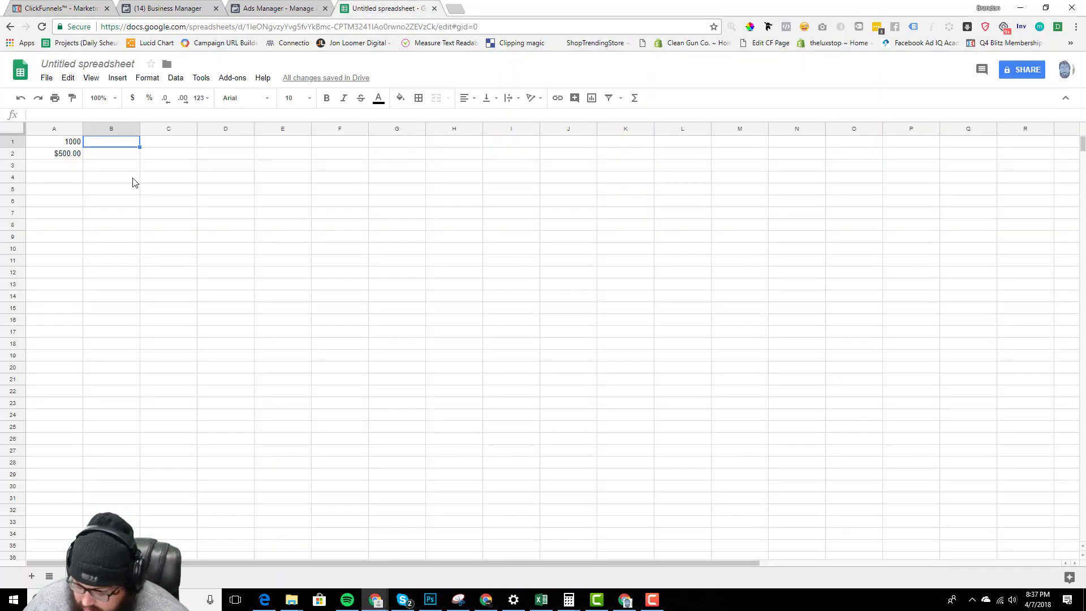
pyautogui.press('Right')
pyautogui.write('21')
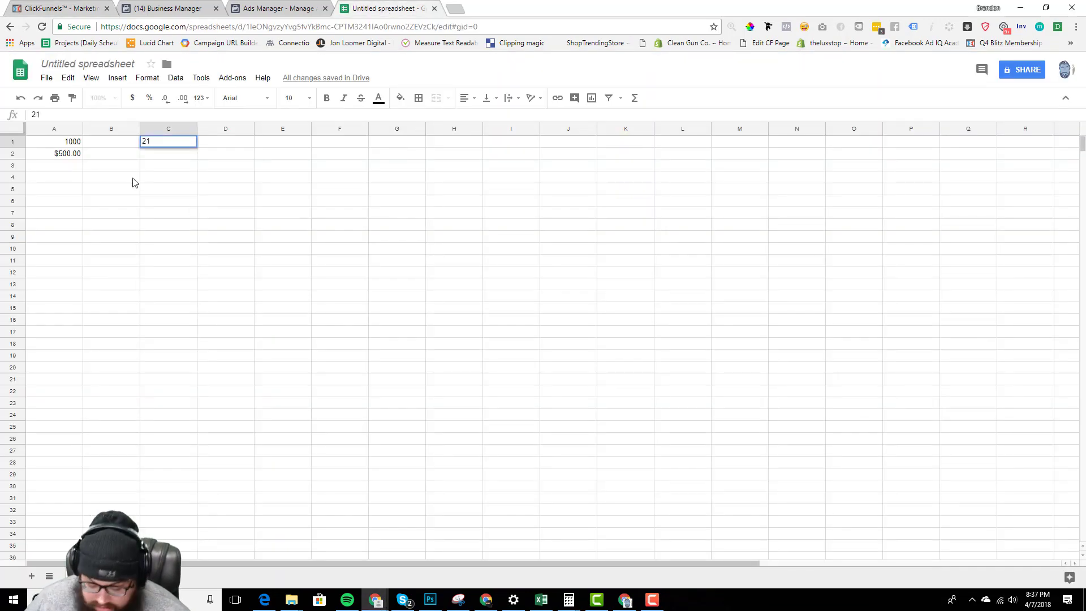
pyautogui.press('Return')
pyautogui.press('Up')
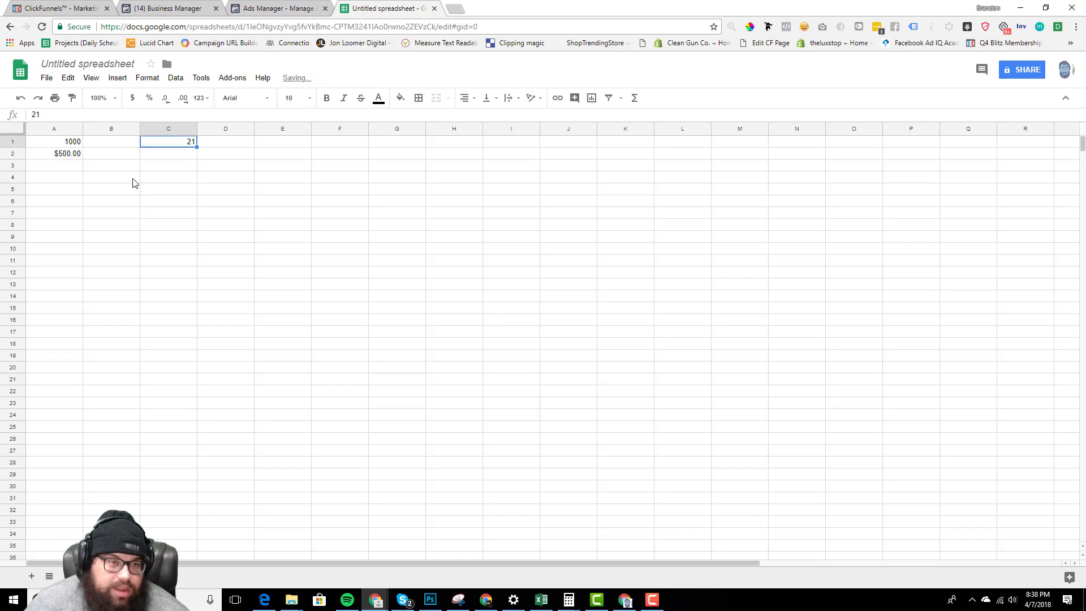
# Switch to ClickFunnels and check the funnel's average cart value in the stats.
pyautogui.click(68, 8)
pyautogui.moveTo(713, 207); pyautogui.dragTo(818, 170)
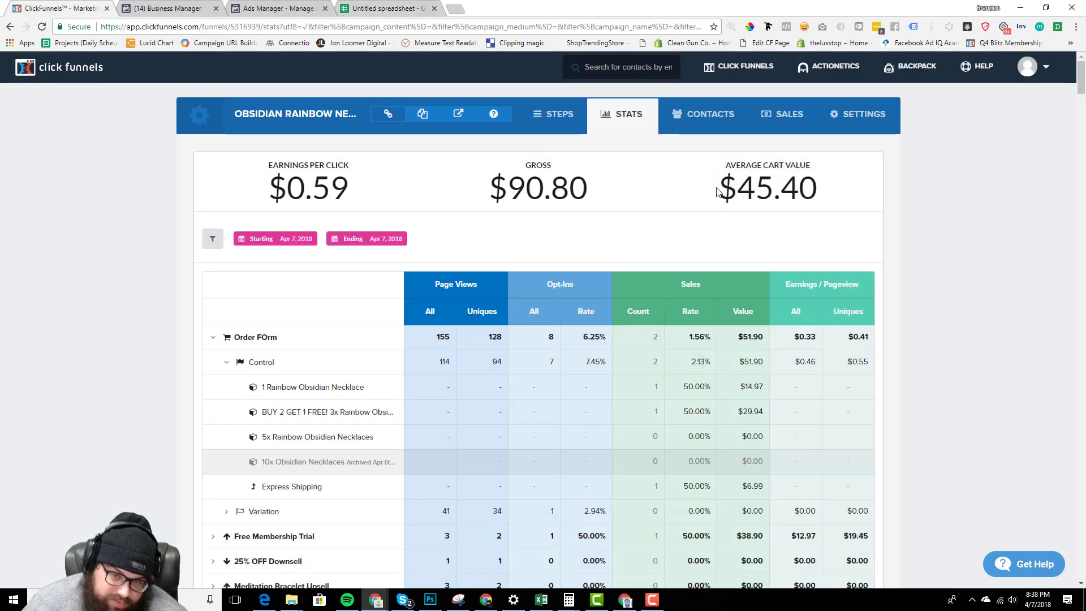
pyautogui.moveTo(717, 190); pyautogui.dragTo(852, 198)
pyautogui.click(852, 198)
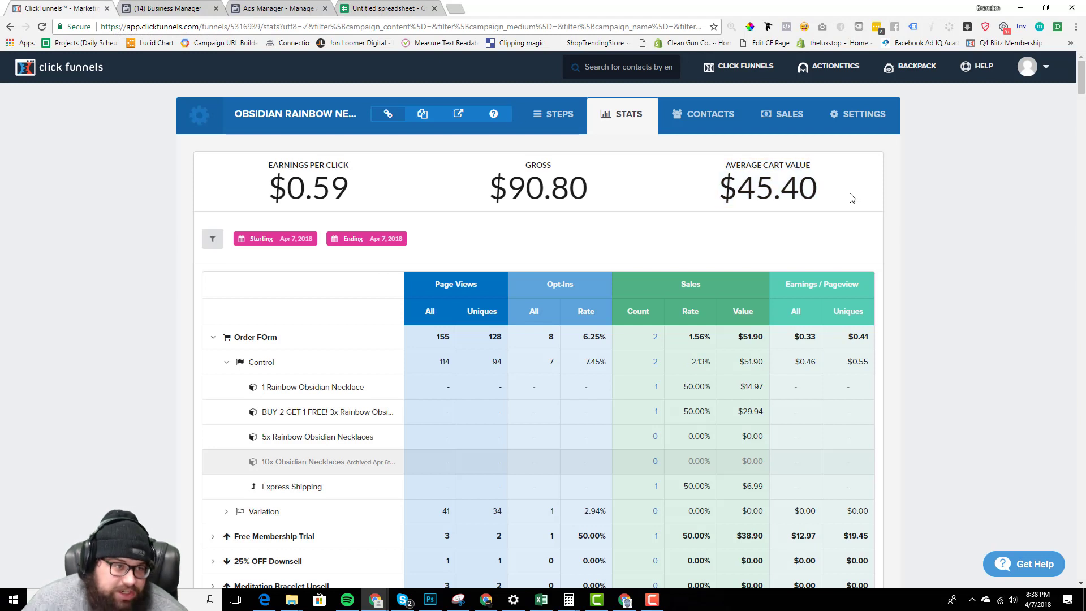
# Select C2 in the Google Sheets spreadsheet, and multiply 21 by 45 in Calculator.
pyautogui.click(357, 12)
pyautogui.click(175, 157)
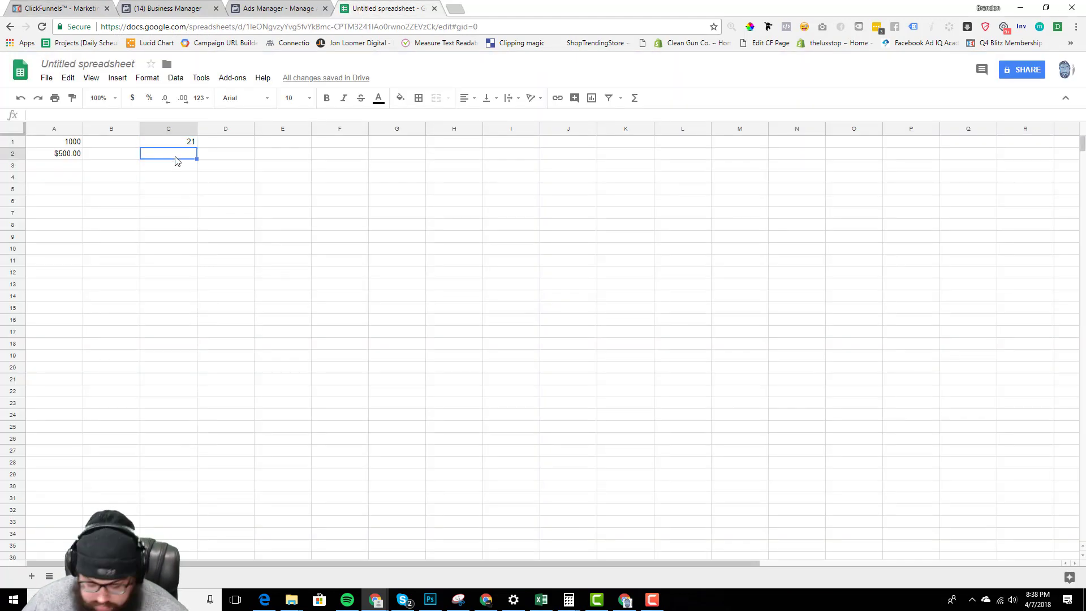
pyautogui.hotkey('alt', 'Tab')
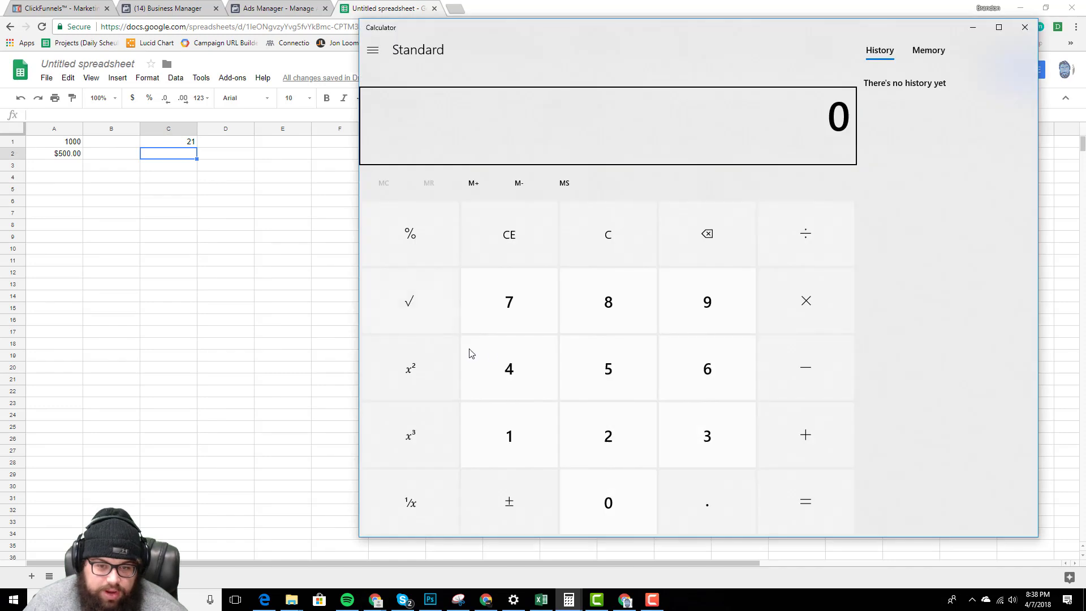
pyautogui.click(588, 431)
pyautogui.click(523, 438)
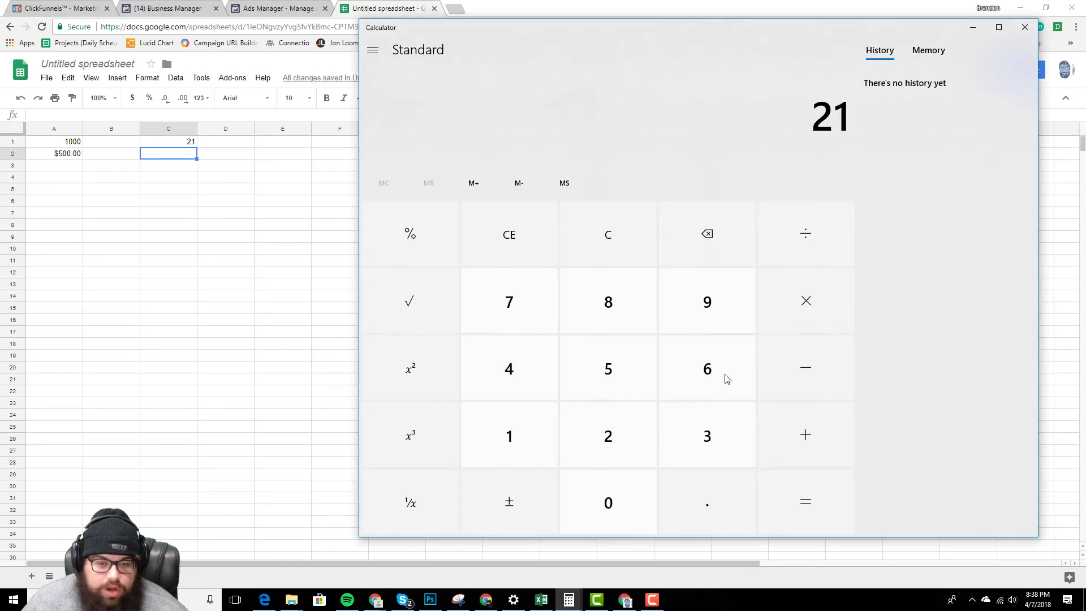
pyautogui.click(800, 311)
pyautogui.click(517, 381)
pyautogui.click(606, 386)
pyautogui.click(799, 490)
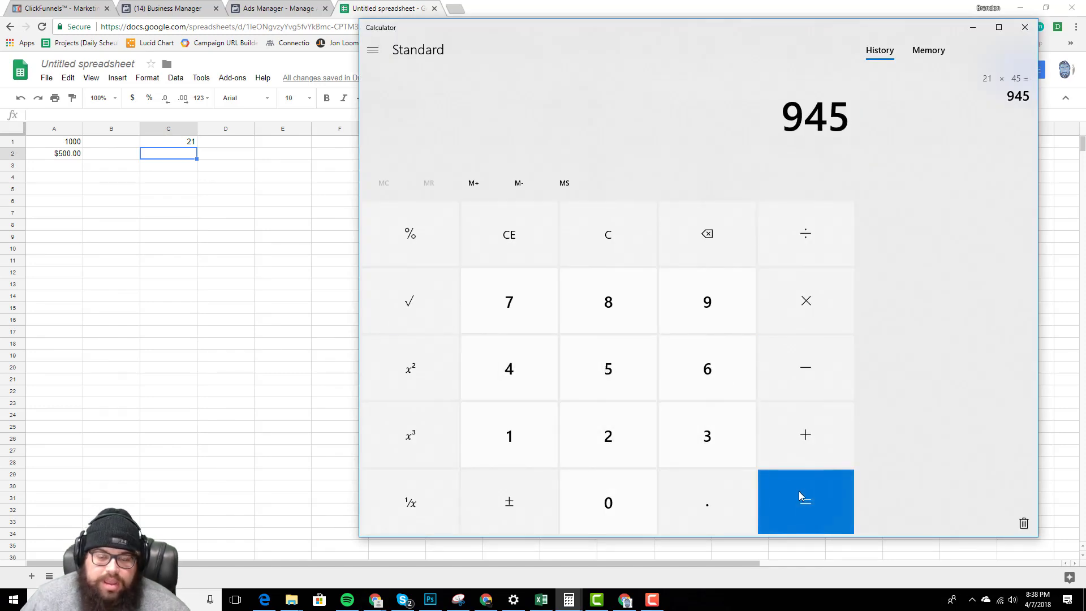
# Return to the spreadsheet, enter 945 in C2, and compare it with the ad spend in A2 and the sales in C1.
pyautogui.click(188, 158)
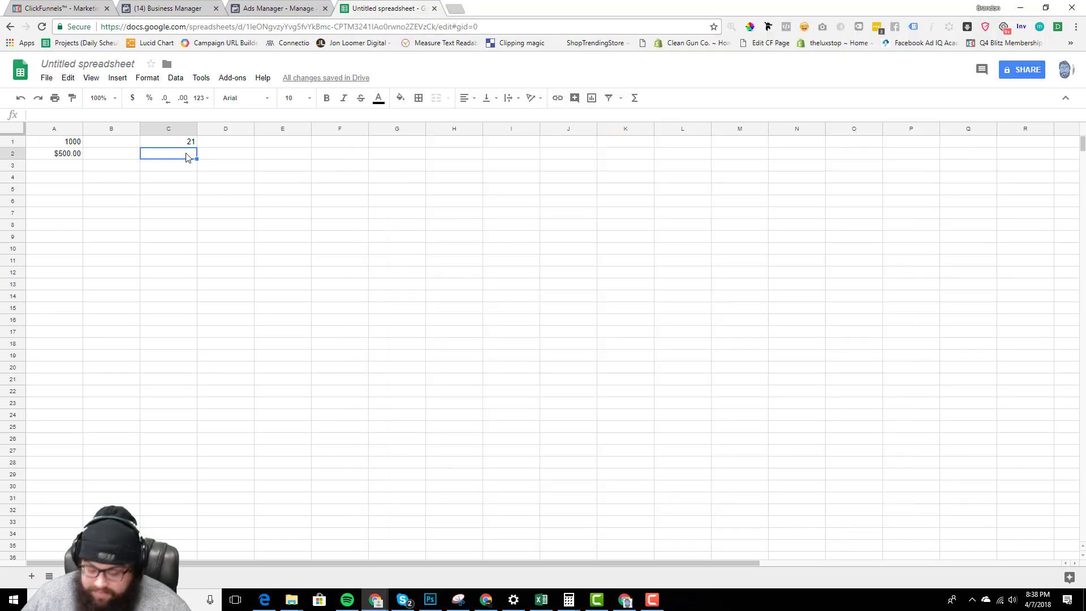
pyautogui.write('94')
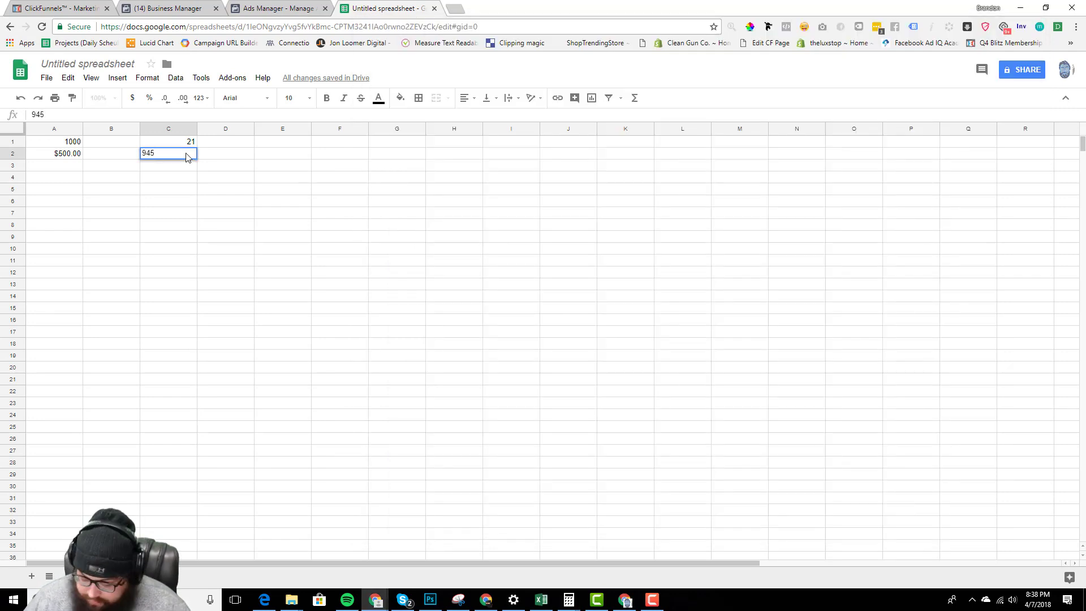
pyautogui.write('5')
pyautogui.press('Return')
pyautogui.click(188, 158)
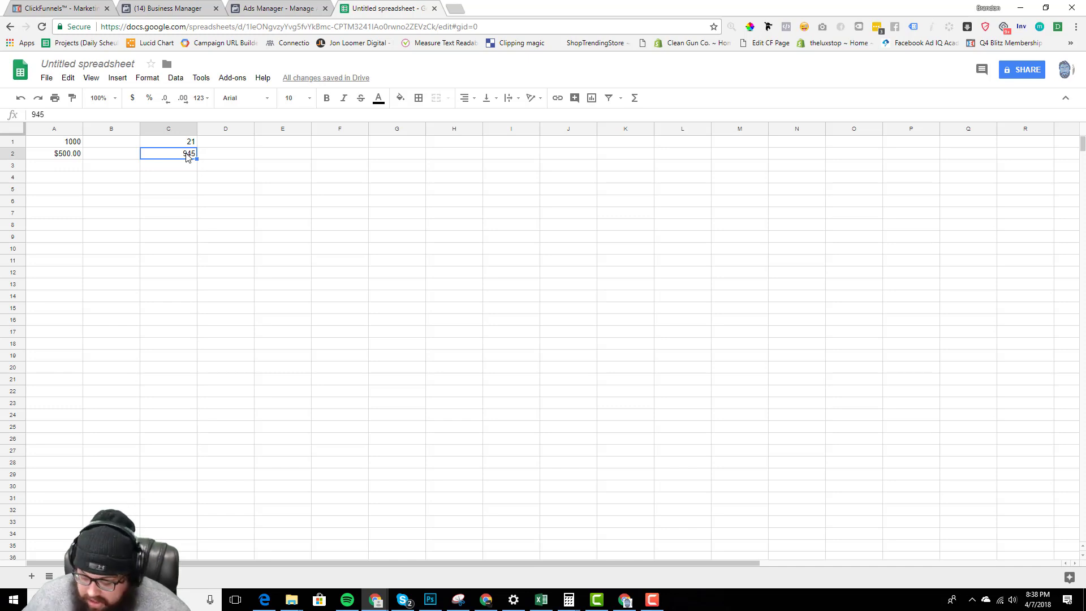
pyautogui.press('Left')
pyautogui.press('Left')
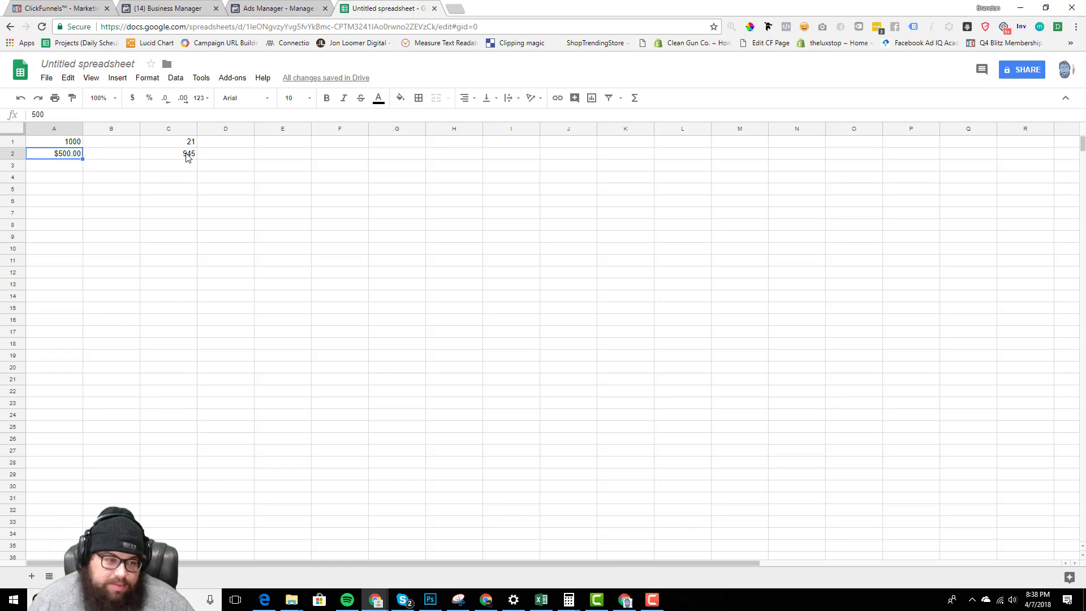
pyautogui.click(188, 141)
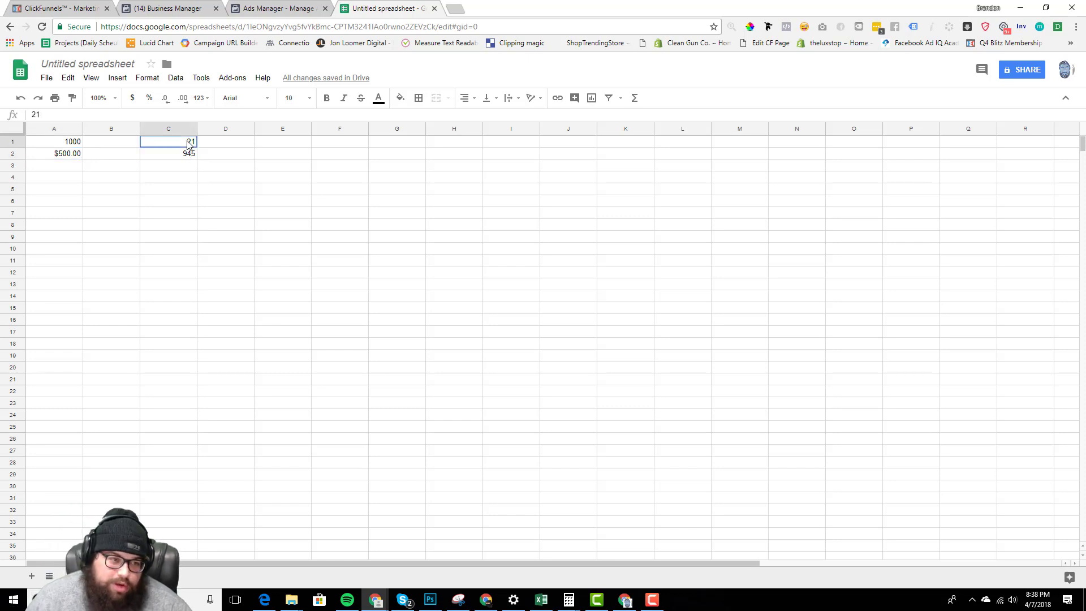
# Select E1 in the spreadsheet, and multiply 21 by 0.4 in Calculator.
pyautogui.click(284, 146)
pyautogui.hotkey('alt', 'Tab')
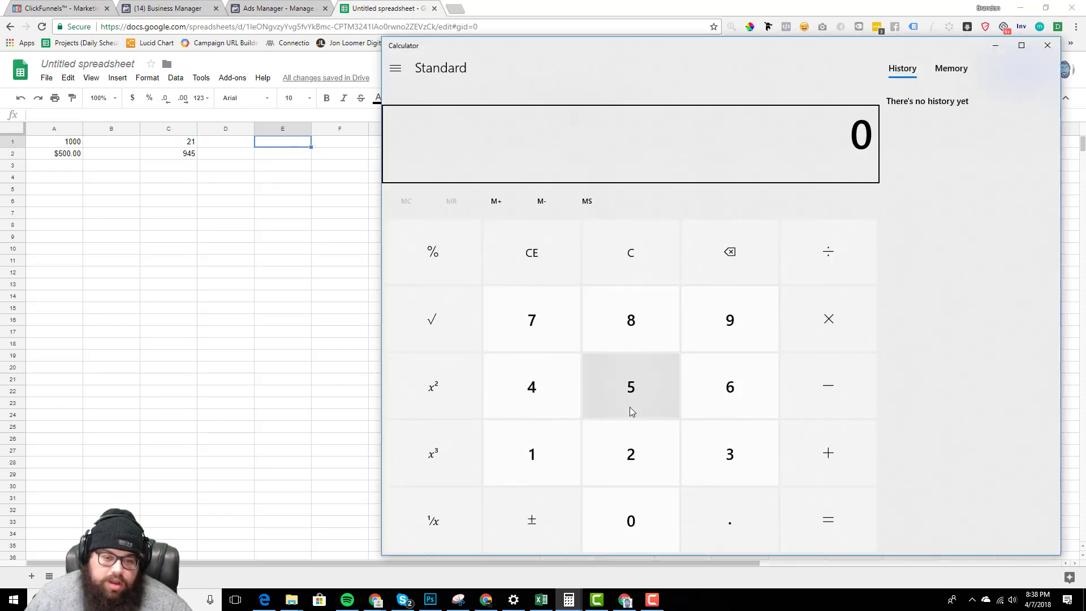
pyautogui.click(629, 453)
pyautogui.click(572, 450)
pyautogui.click(797, 322)
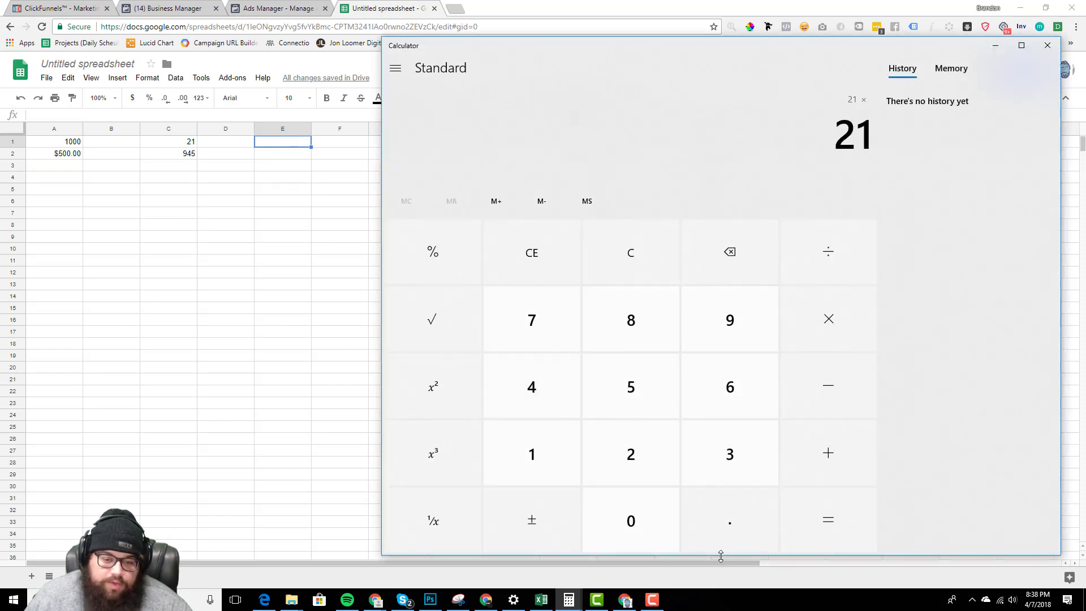
pyautogui.click(730, 519)
pyautogui.click(560, 386)
pyautogui.click(827, 503)
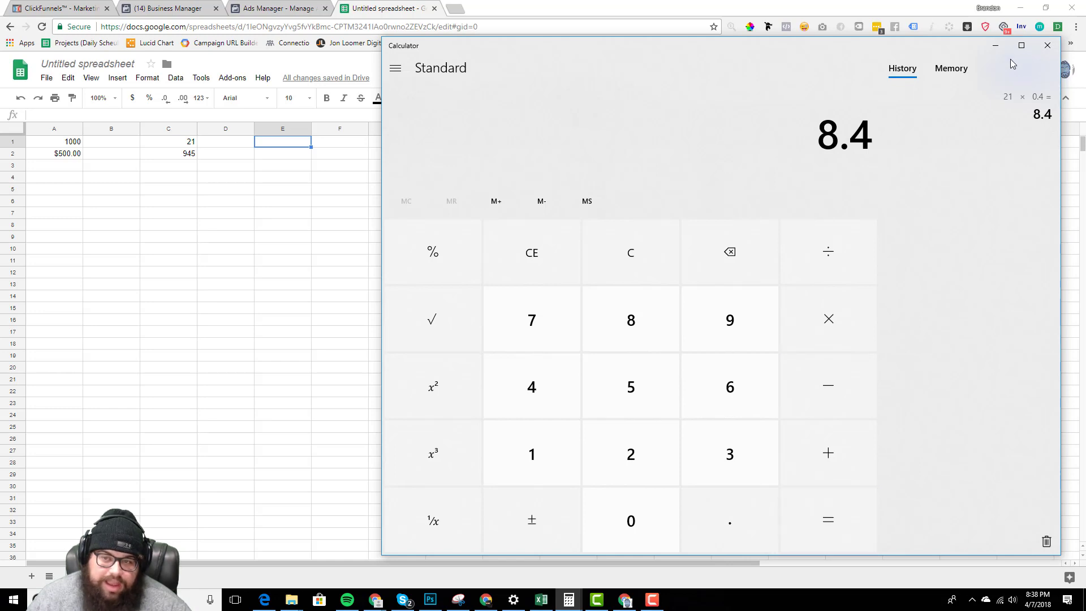
# Minimize Calculator and enter 8 in E1 of the spreadsheet.
pyautogui.click(996, 45)
pyautogui.write('8')
pyautogui.press('Return')
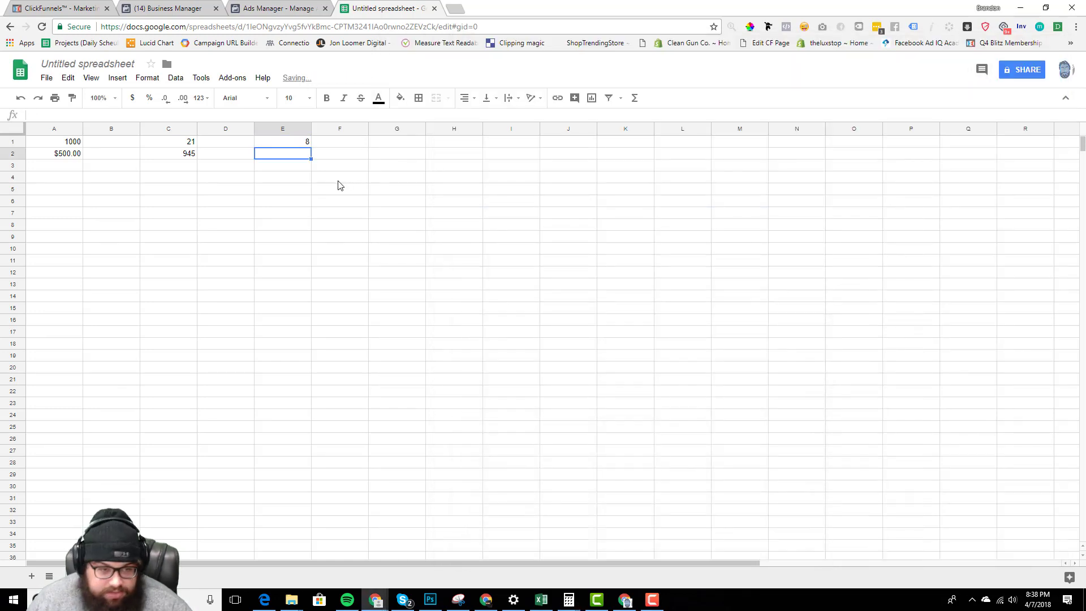
# Open Calculator and multiply 8 by 38.90.
pyautogui.press('XF86Calculator')
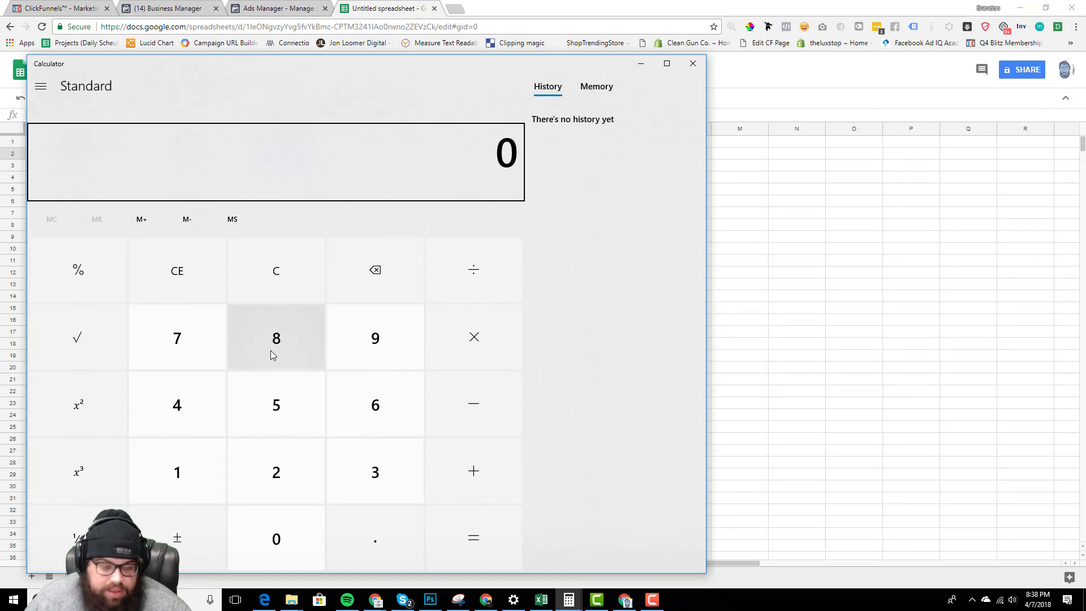
pyautogui.click(271, 354)
pyautogui.write('38.90')
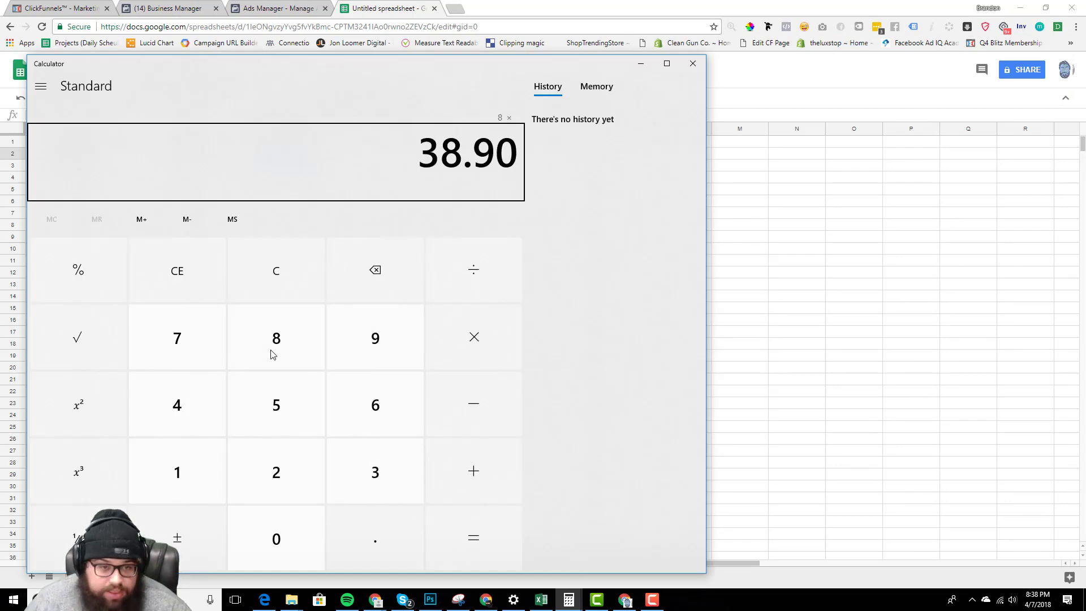
pyautogui.press('Return')
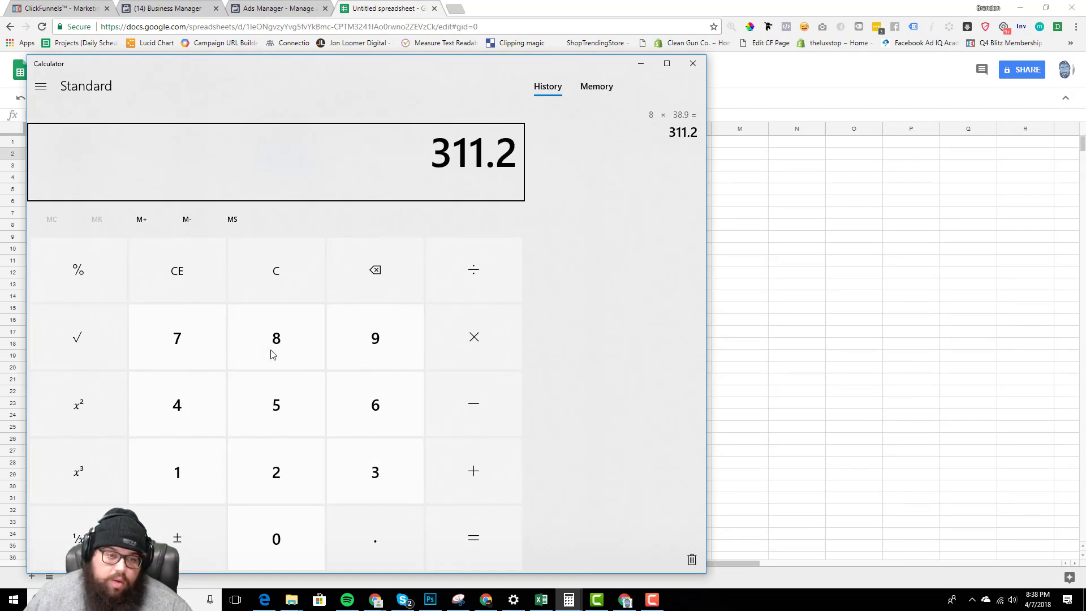
# Return to the spreadsheet, enter 311 in E2, and go back to the ad spend in A2.
pyautogui.click(641, 64)
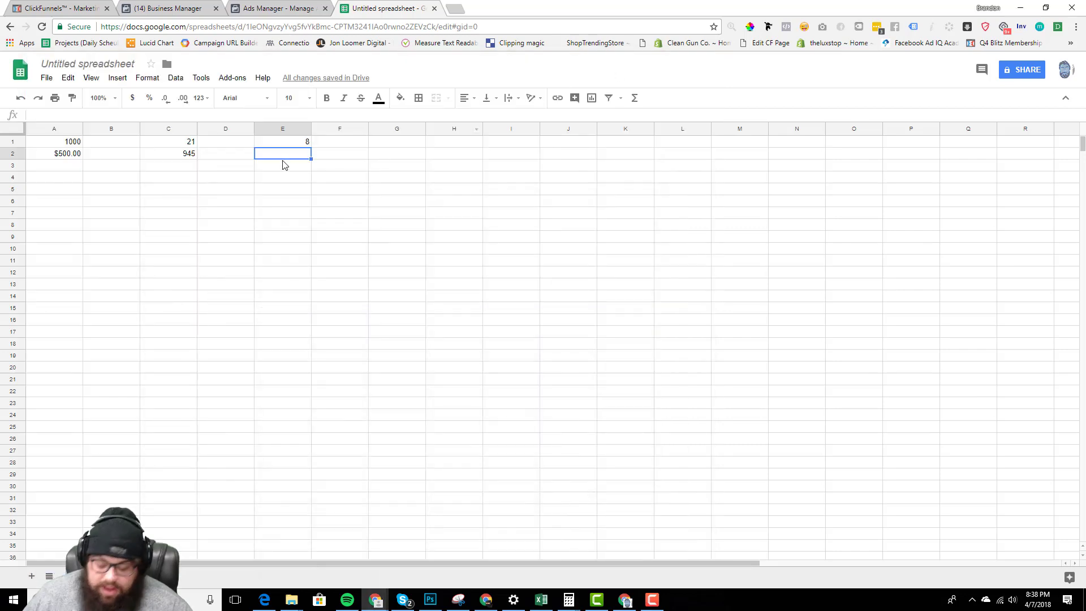
pyautogui.write('311')
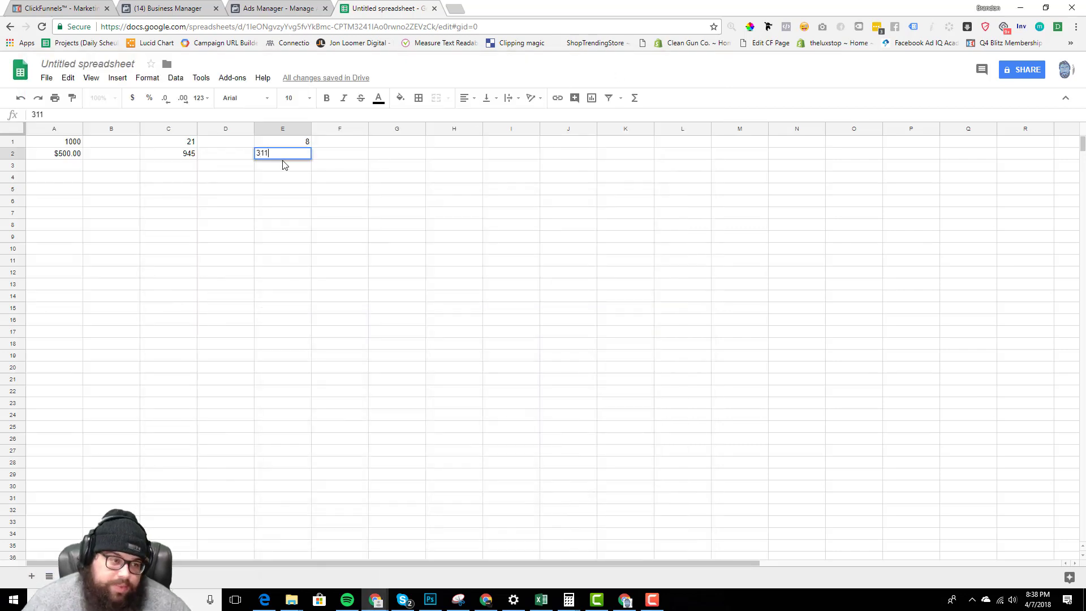
pyautogui.press('Left')
pyautogui.press('Left')
pyautogui.press('Left')
pyautogui.press('Left')
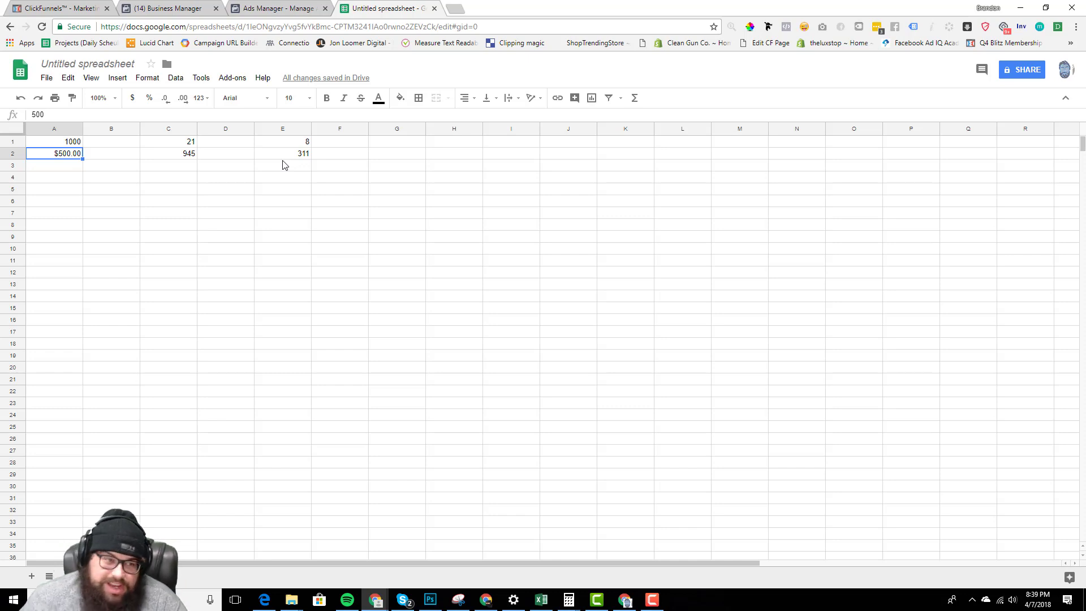
# Check the second ad's cost per purchase in Ads Manager, and view the funnel stats in ClickFunnels.
pyautogui.click(137, 16)
pyautogui.click(257, 9)
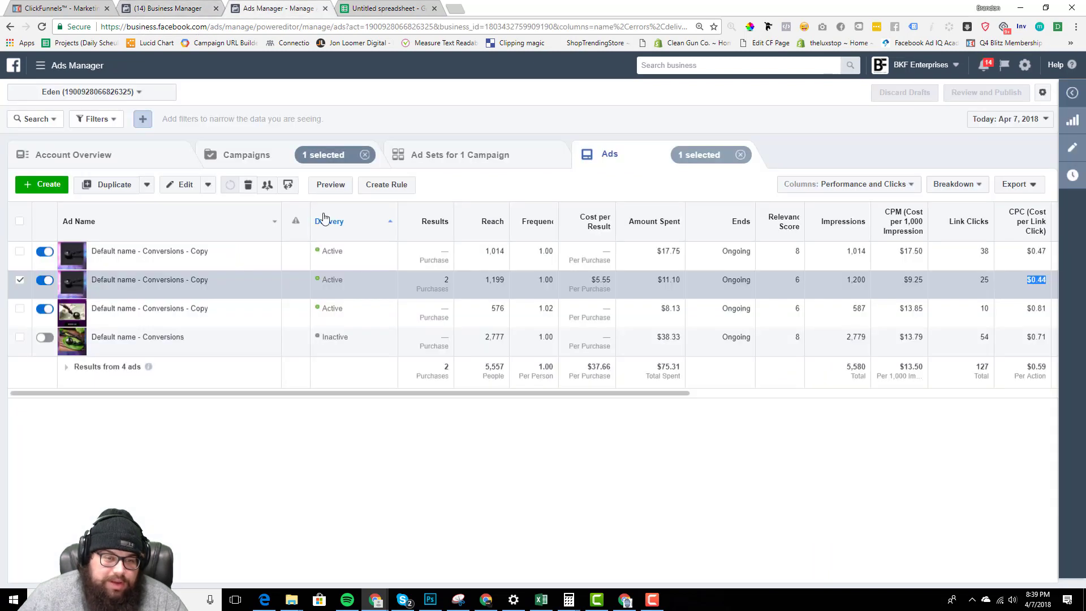
pyautogui.moveTo(589, 279); pyautogui.dragTo(617, 285)
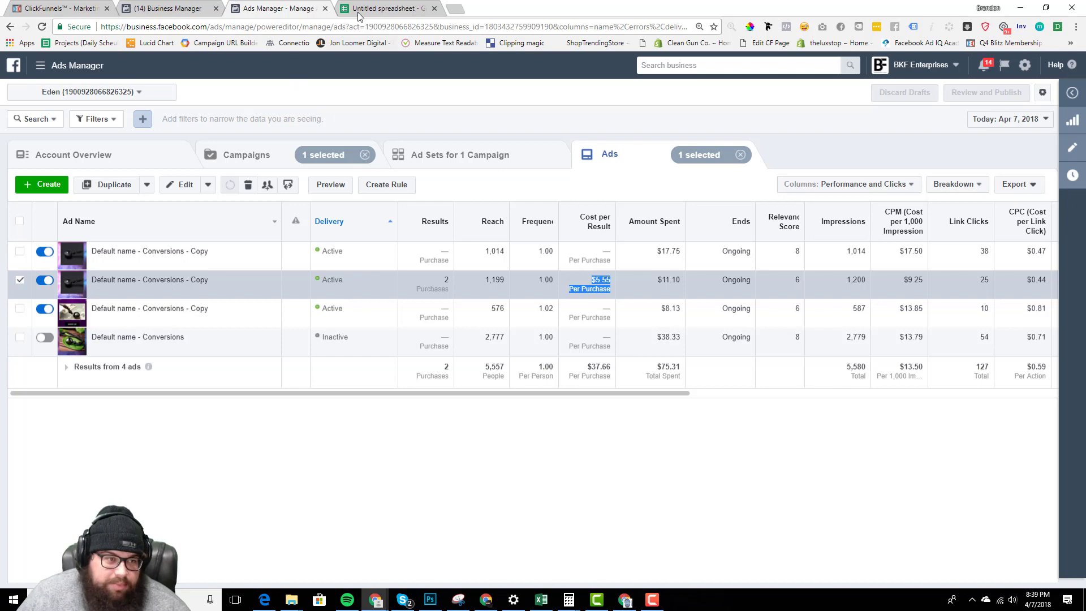
pyautogui.click(74, 6)
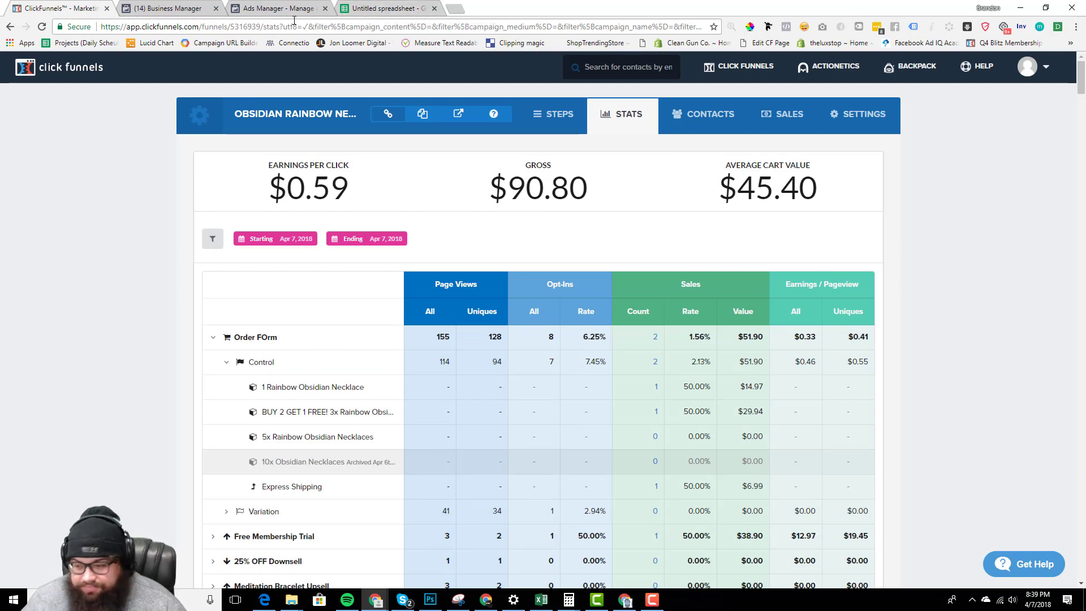
# Return to the spreadsheet and compare the projected clicks and ad spend in column A with the revenue in C2.
pyautogui.click(384, 8)
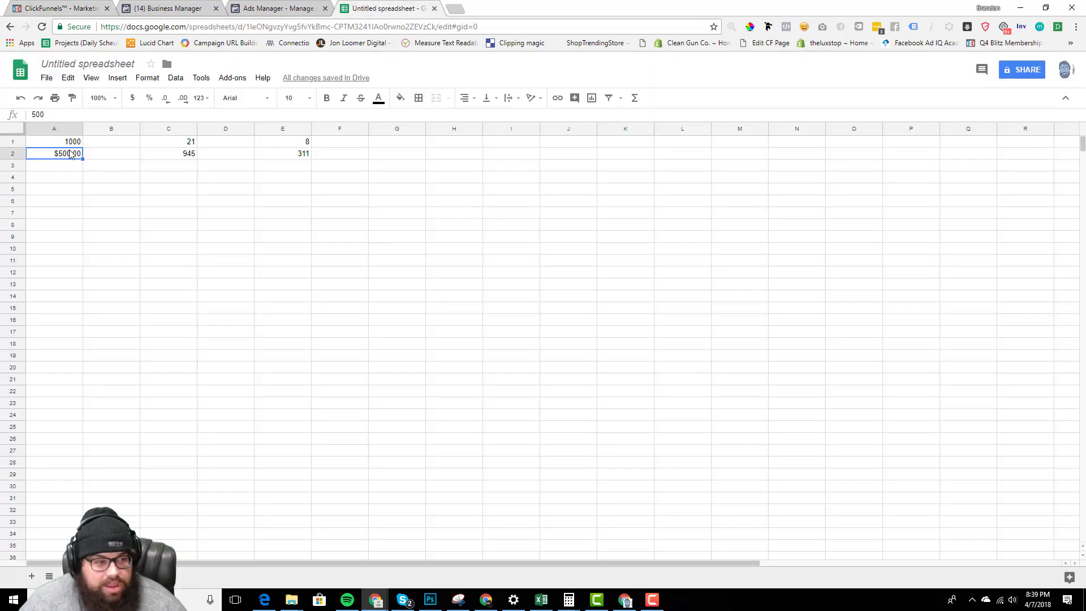
pyautogui.moveTo(68, 143); pyautogui.dragTo(299, 186)
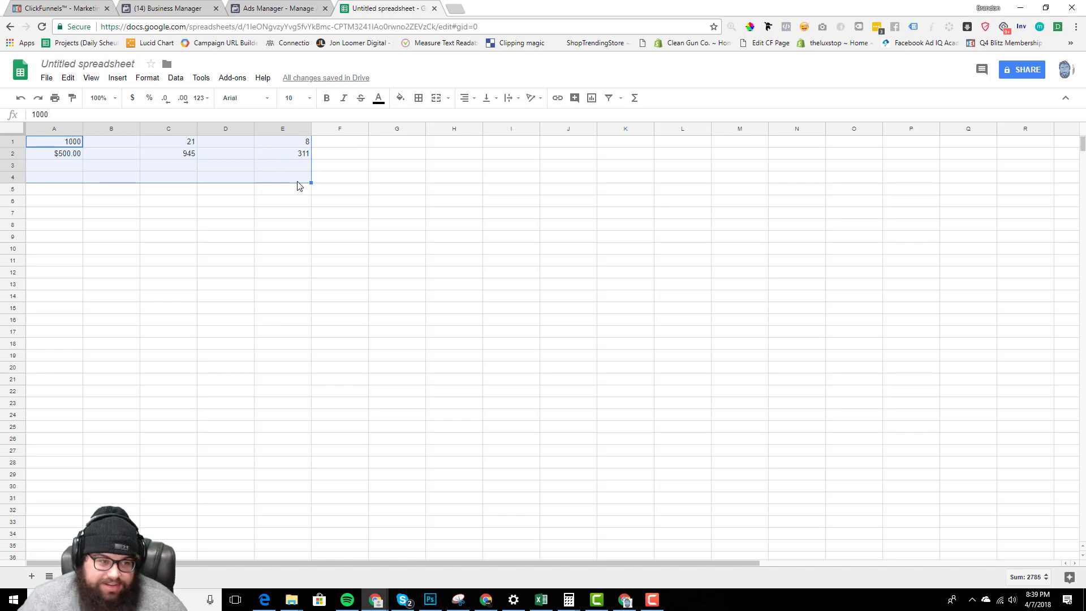
pyautogui.click(187, 161)
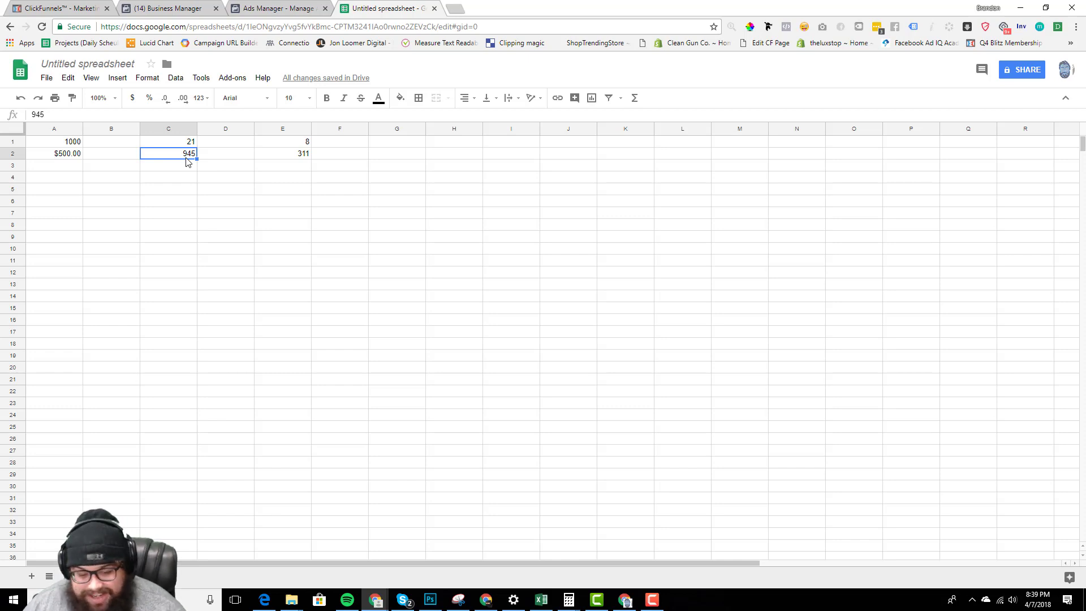
pyautogui.click(74, 157)
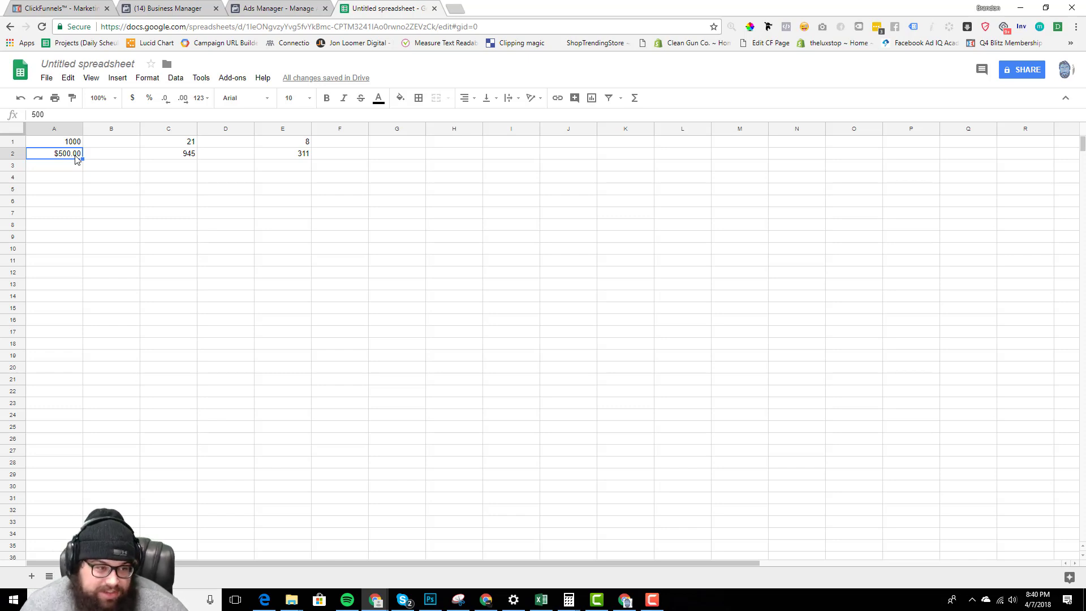
pyautogui.click(76, 145)
pyautogui.click(80, 156)
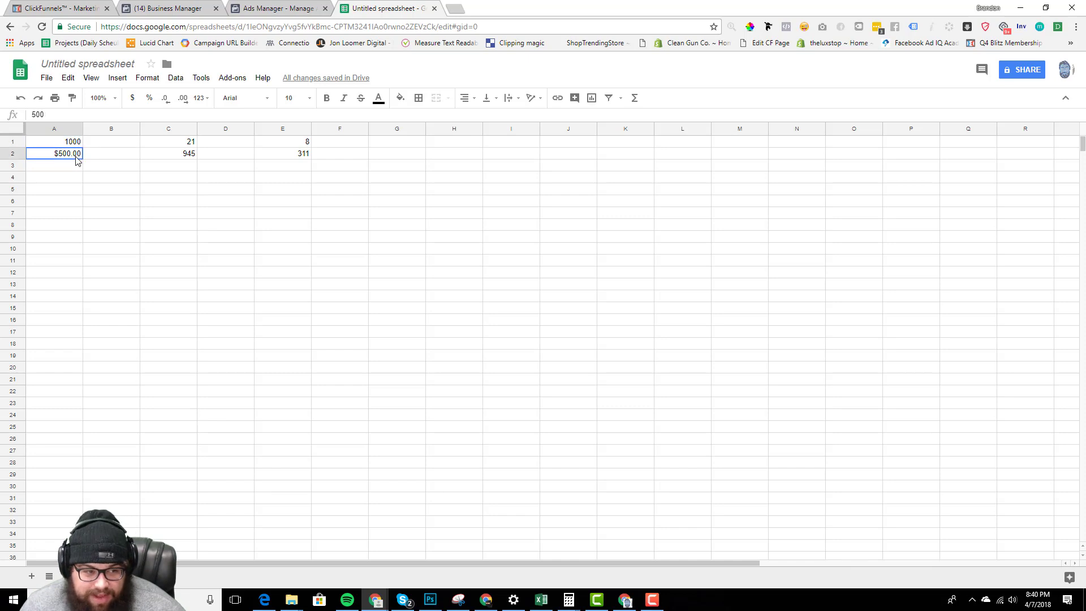
pyautogui.click(177, 159)
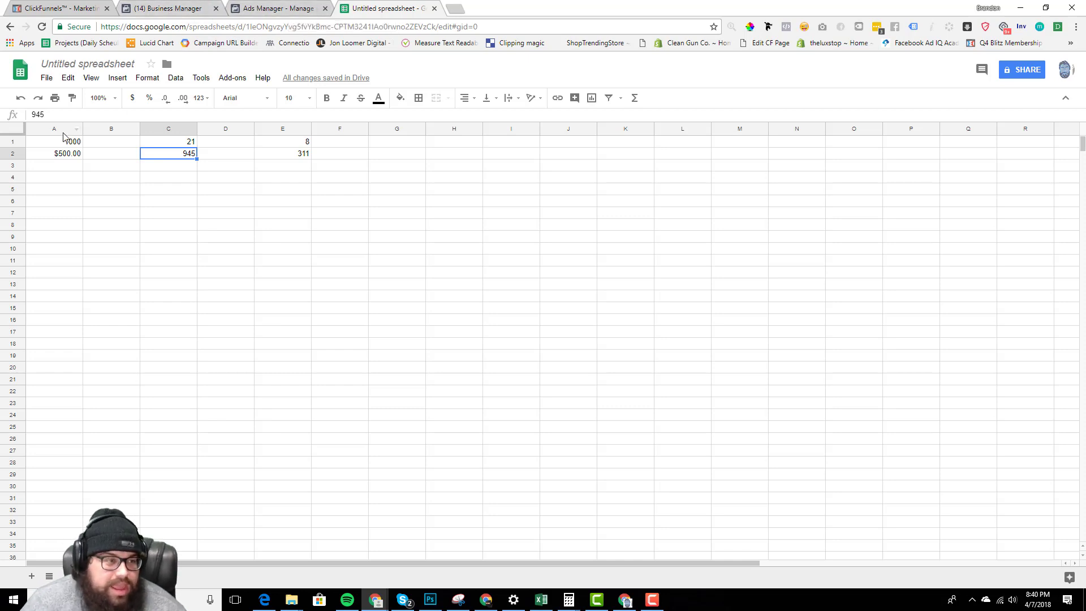
# Clear the range A1:F7 and enter 10 in A1.
pyautogui.moveTo(63, 146); pyautogui.dragTo(347, 215)
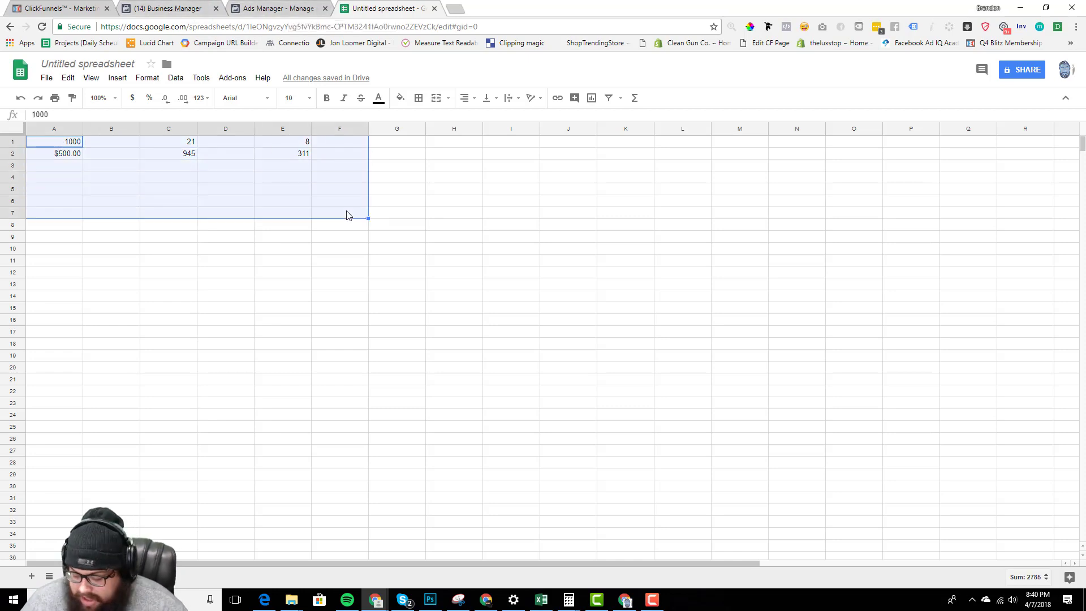
pyautogui.press('Delete')
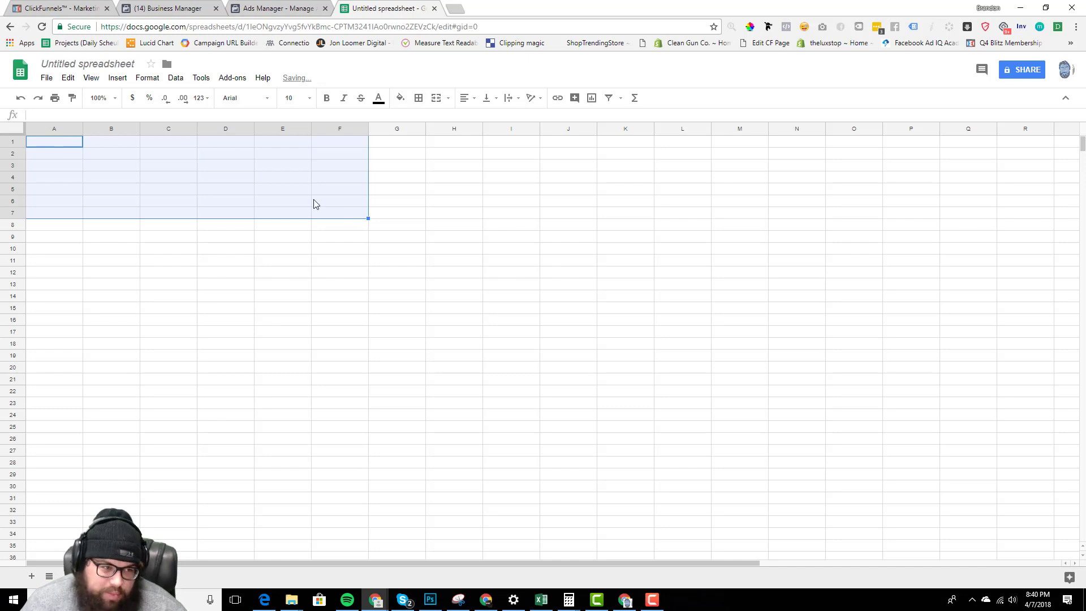
pyautogui.click(60, 149)
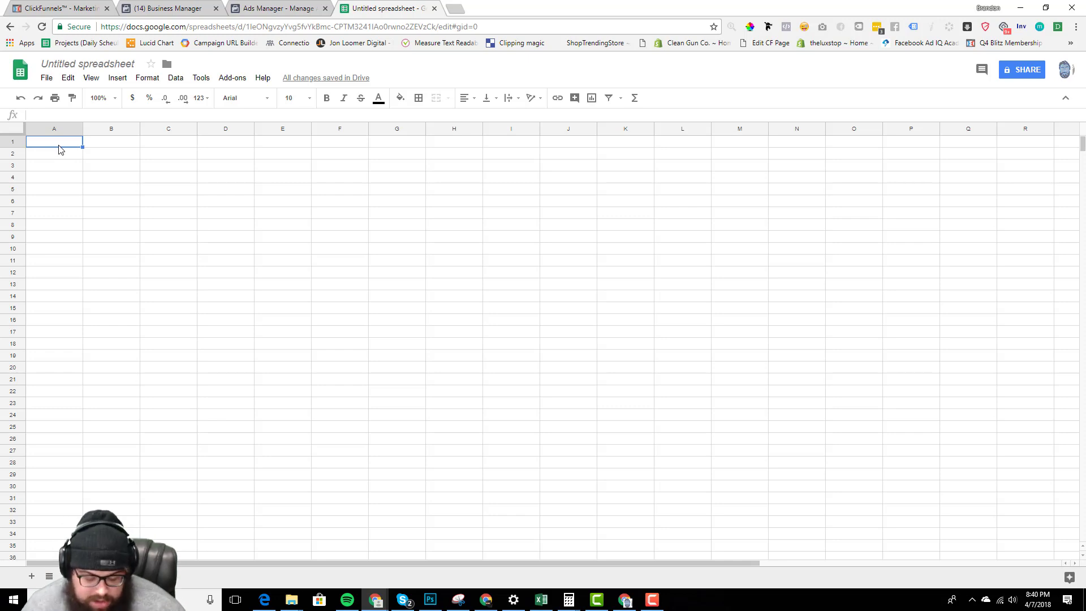
pyautogui.write('10')
pyautogui.press('Return')
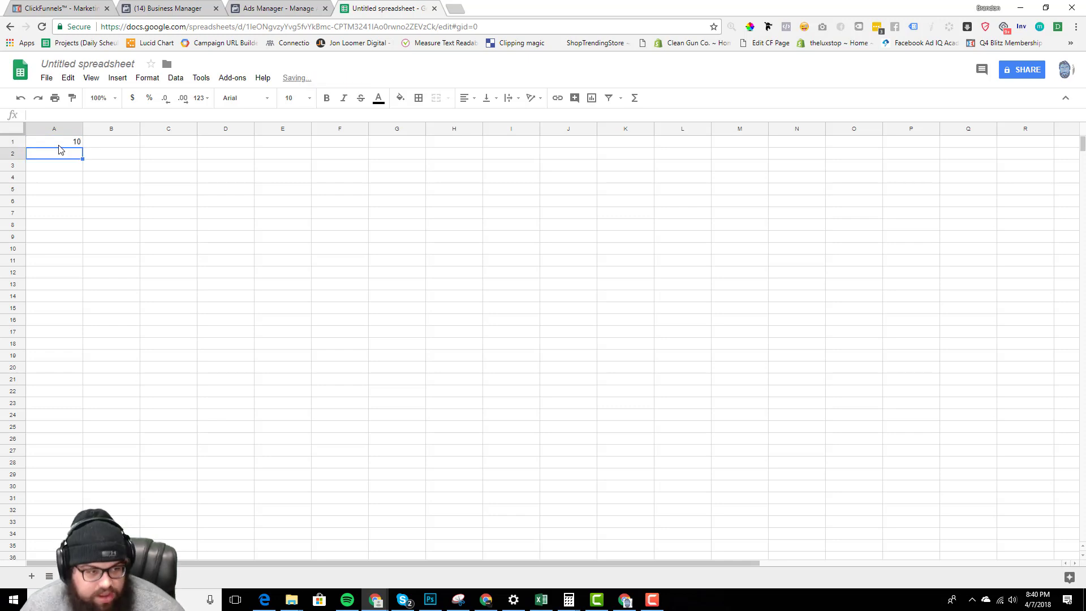
# Enter 45 in cell D1.
pyautogui.press('Up')
pyautogui.press('Right')
pyautogui.press('Right')
pyautogui.press('Right')
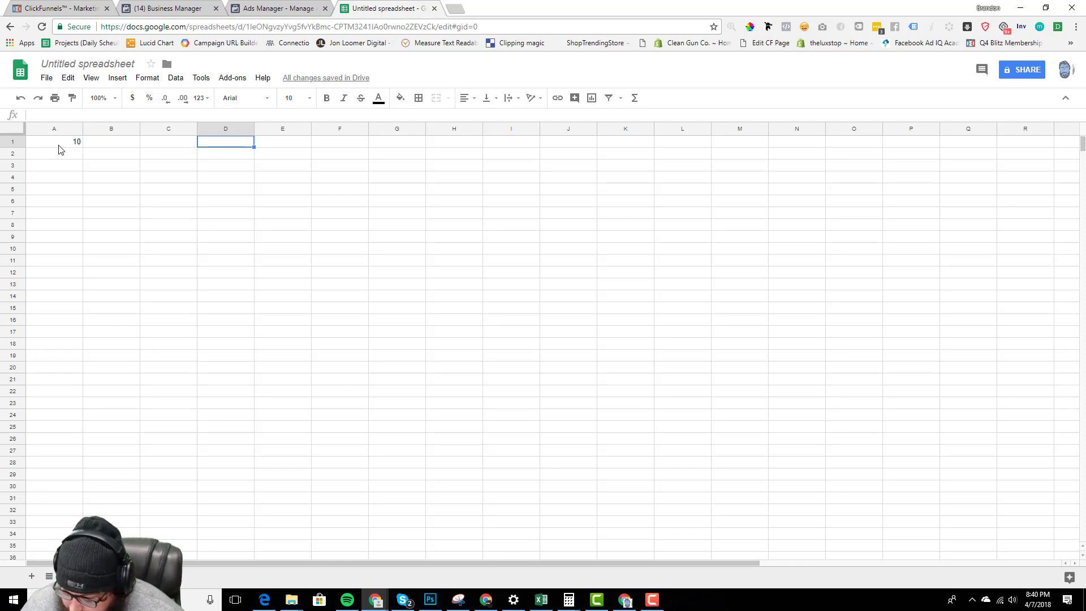
pyautogui.write('45')
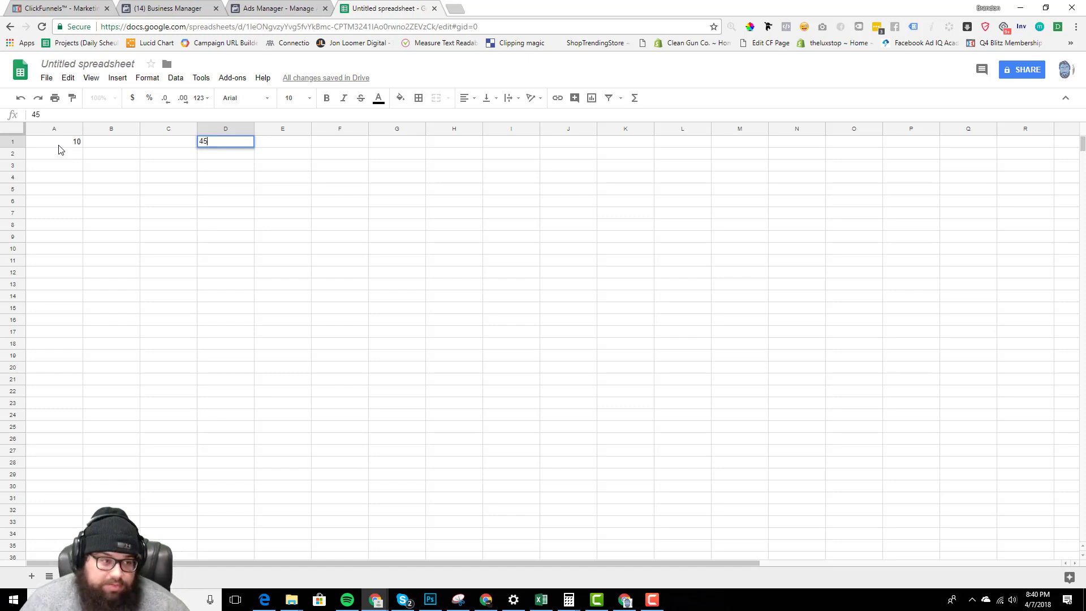
pyautogui.click(59, 146)
pyautogui.press('Right')
pyautogui.press('Right')
pyautogui.press('Right')
pyautogui.press('Right')
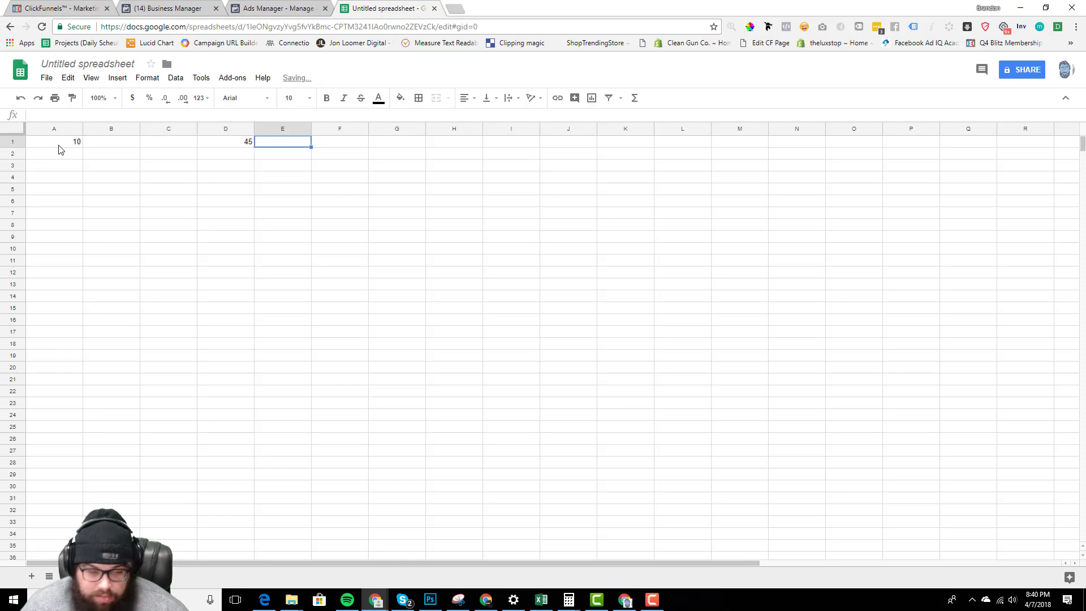
# Go back to A1, clear it and enter 10 again.
pyautogui.press('Left')
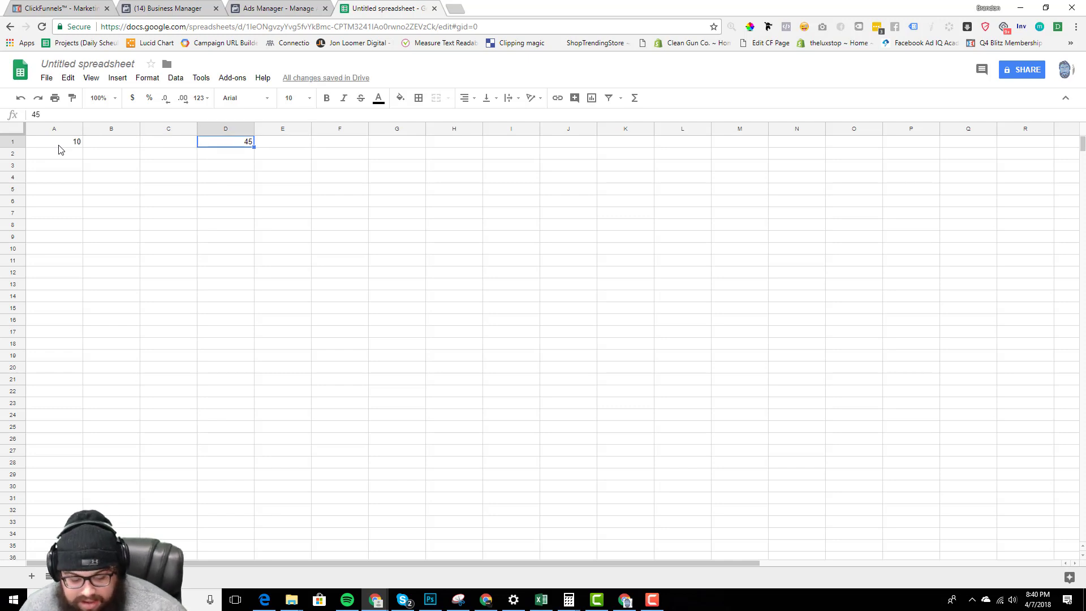
pyautogui.press('Left')
pyautogui.press('Left')
pyautogui.press('Left')
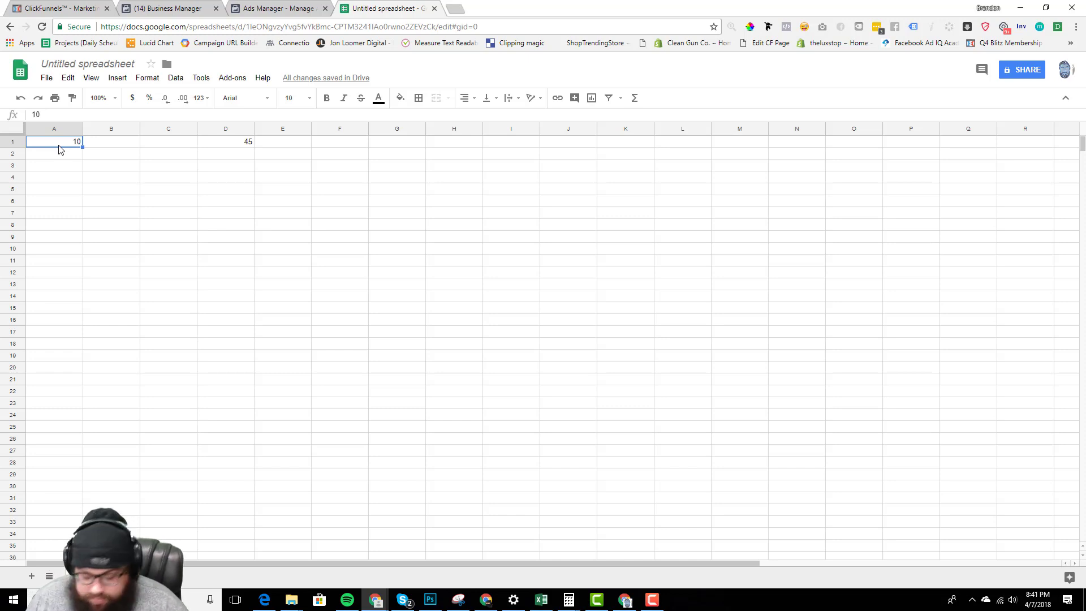
pyautogui.press('Delete')
pyautogui.write('10')
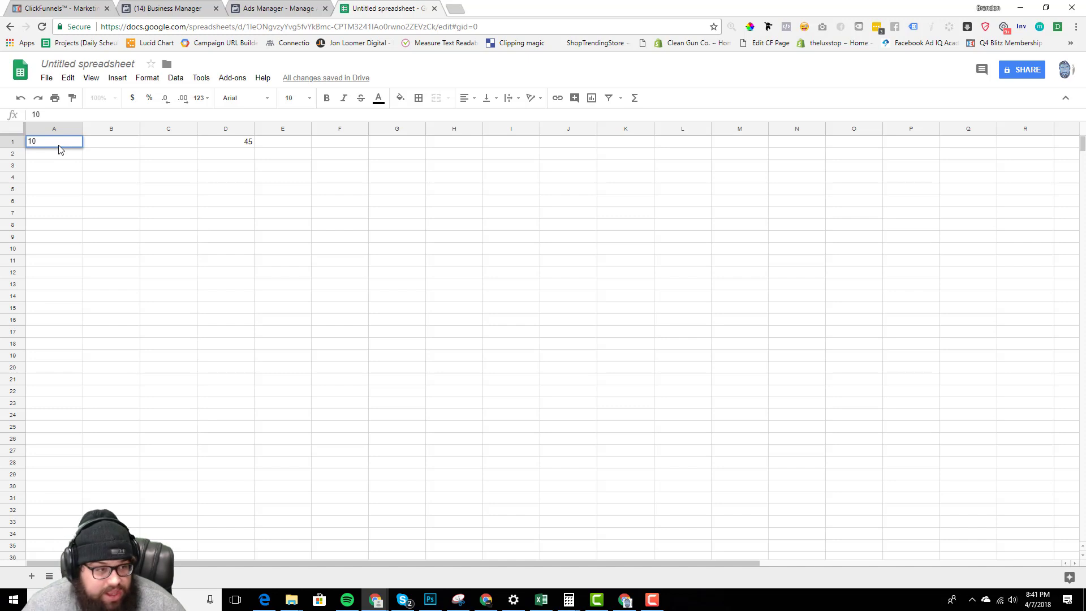
pyautogui.press('BackSpace')
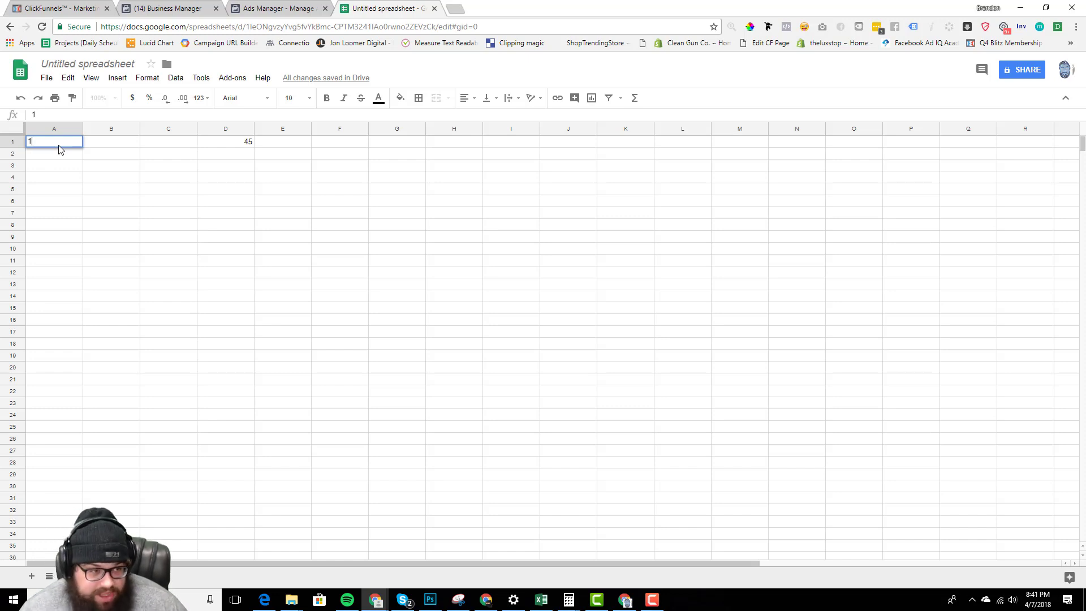
pyautogui.press('BackSpace')
pyautogui.write('10')
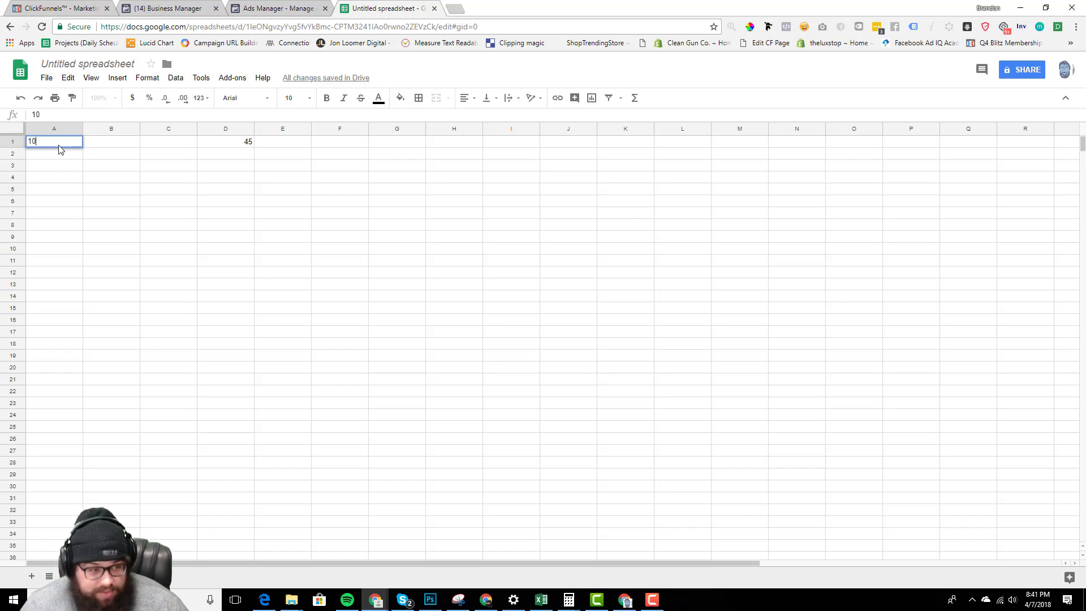
# Replace the value in D1 with 450.
pyautogui.press('Tab')
pyautogui.press('Tab')
pyautogui.press('Tab')
pyautogui.write('450')
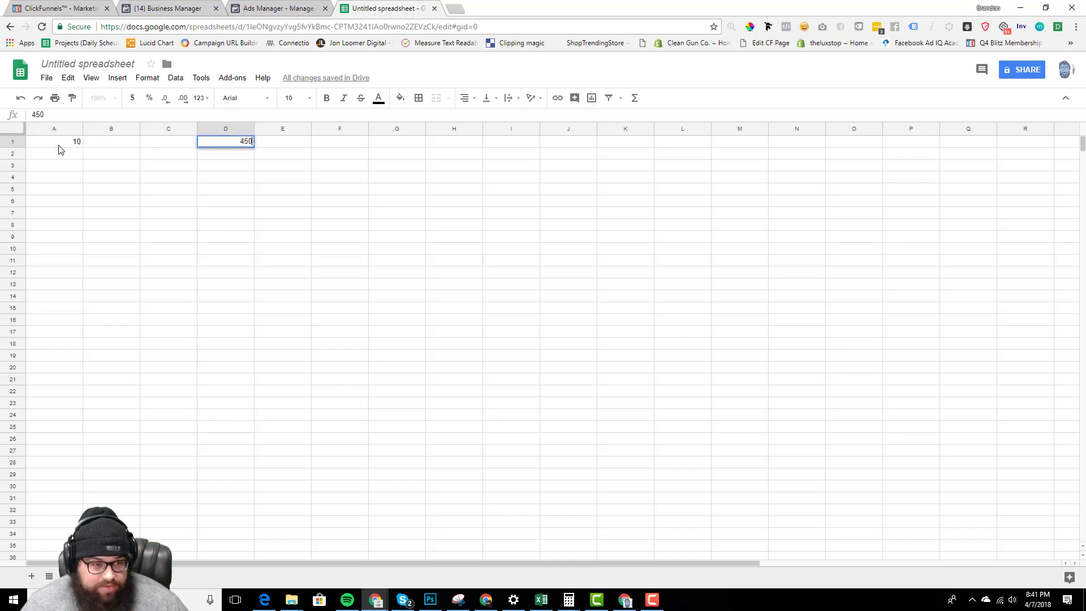
pyautogui.press('Return')
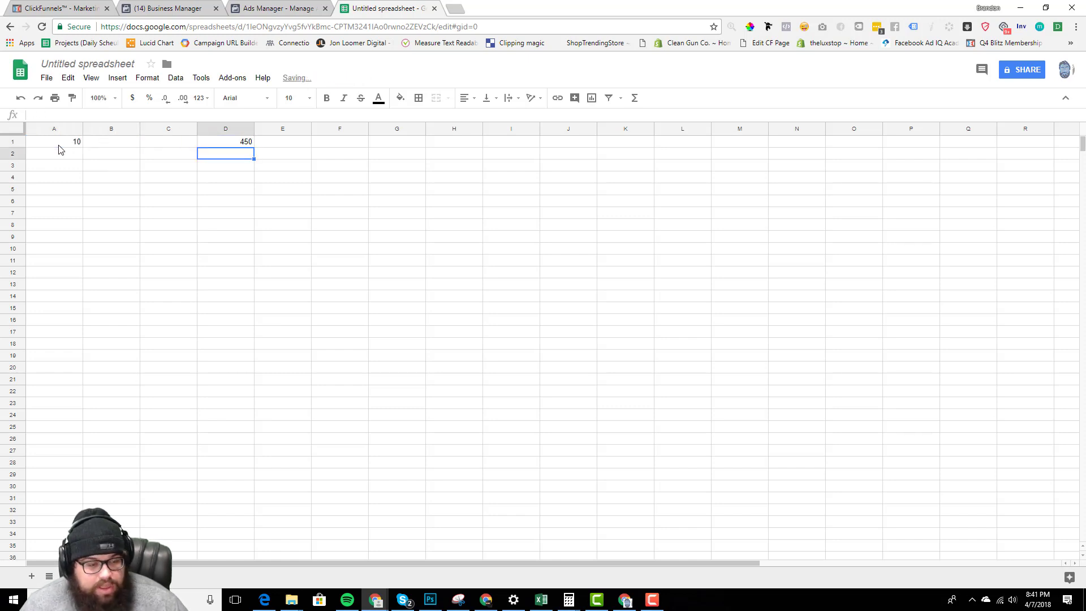
# Enter 4 in A2, below the 10 in column A.
pyautogui.press('Left')
pyautogui.press('Left')
pyautogui.press('Left')
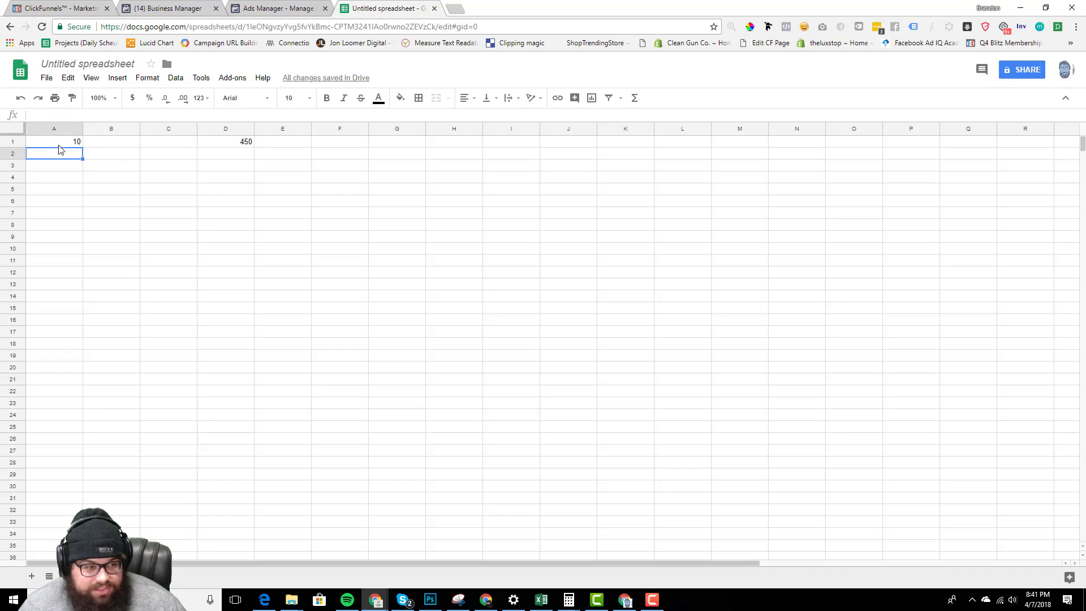
pyautogui.write('4')
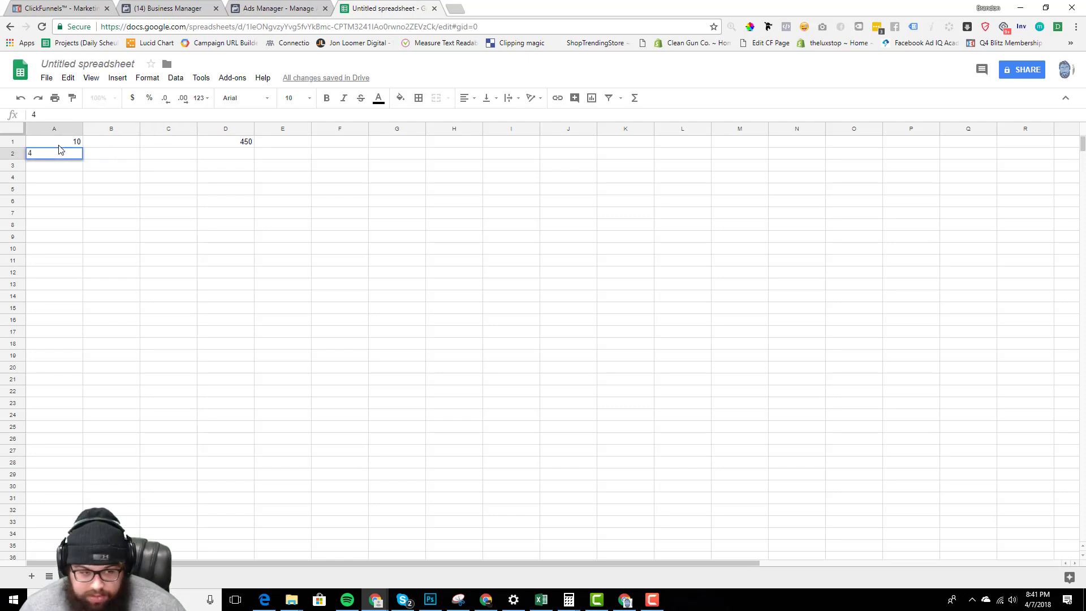
pyautogui.press('Return')
pyautogui.press('Up')
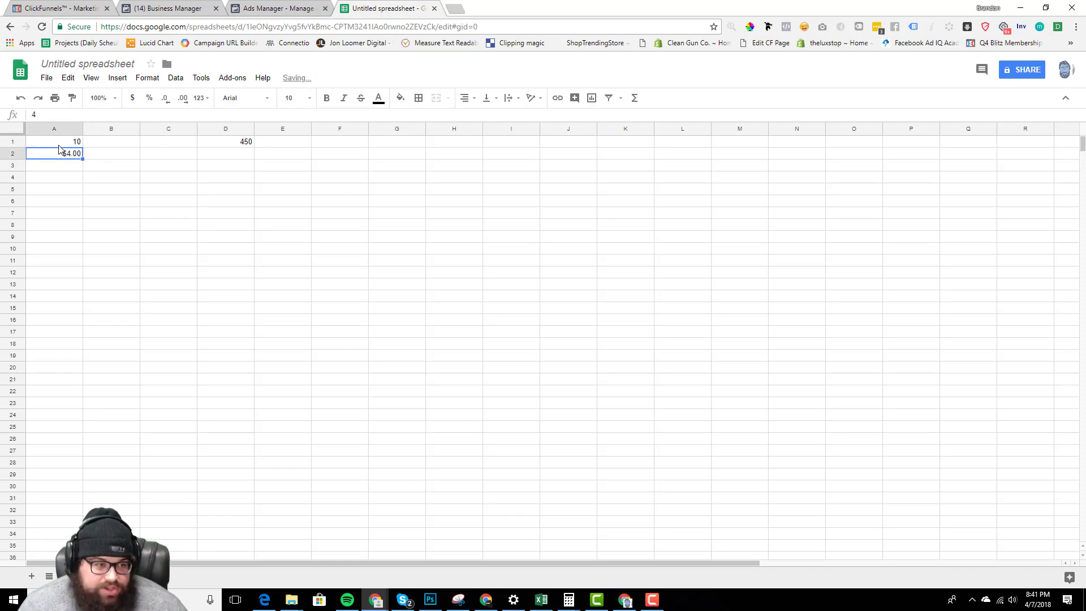
# Change the value in A1 to 300.
pyautogui.press('Right')
pyautogui.press('Right')
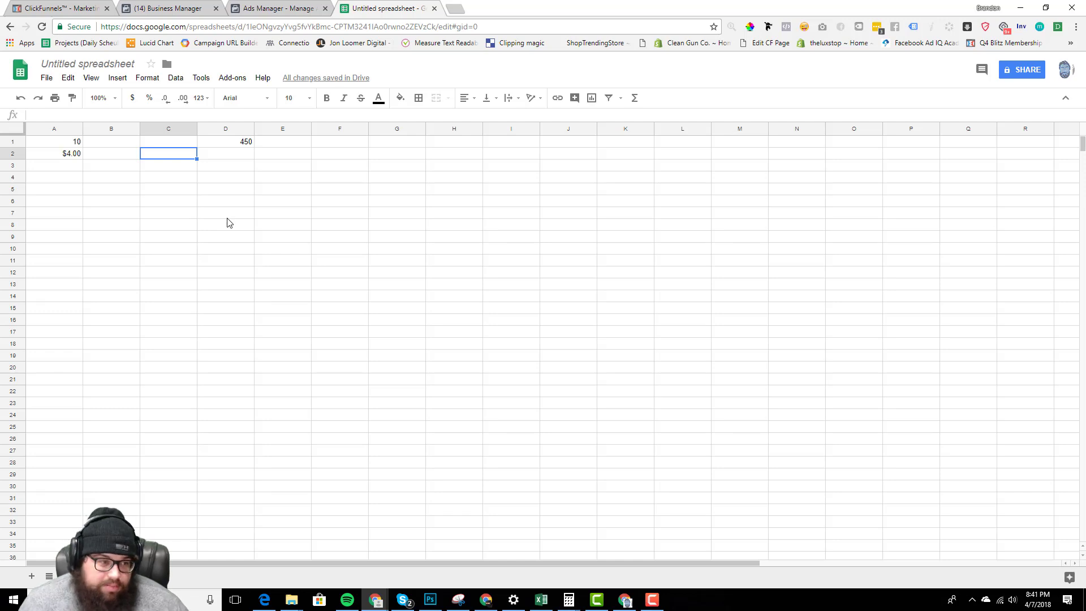
pyautogui.click(76, 144)
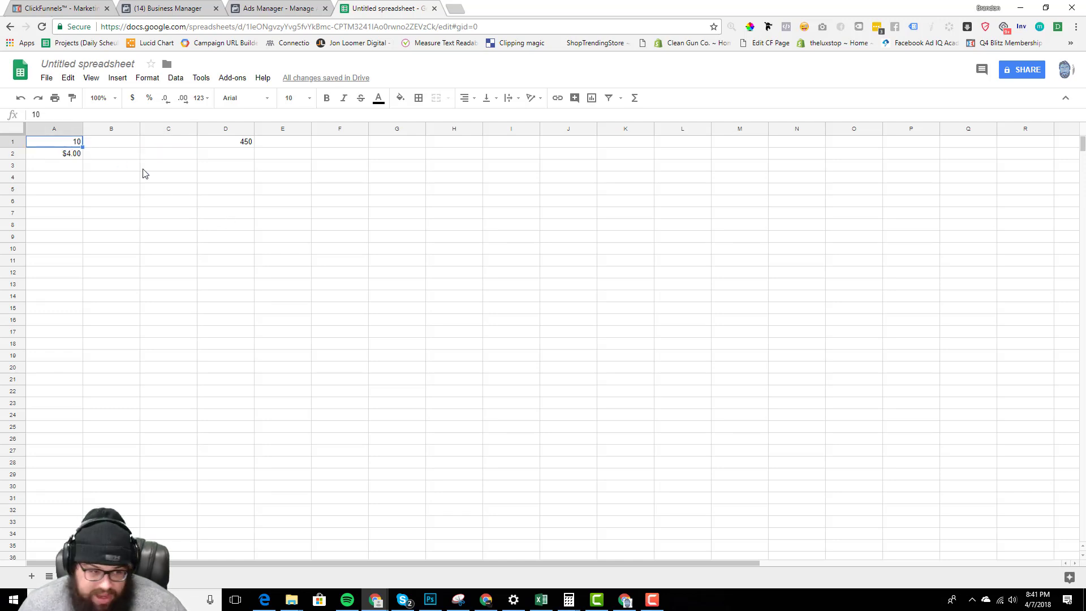
pyautogui.write('30')
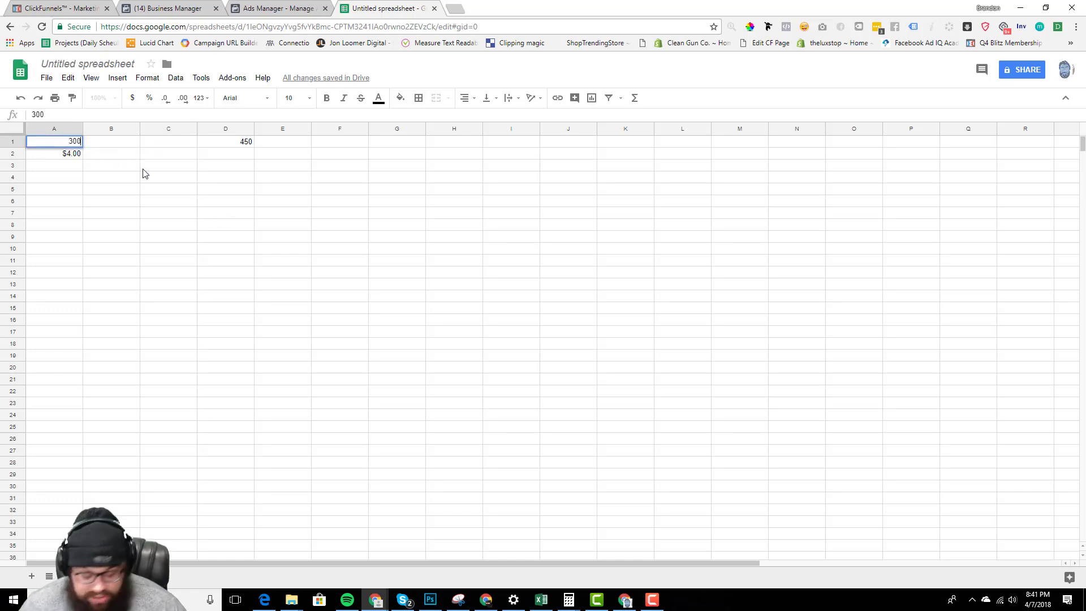
pyautogui.write('0')
pyautogui.press('Return')
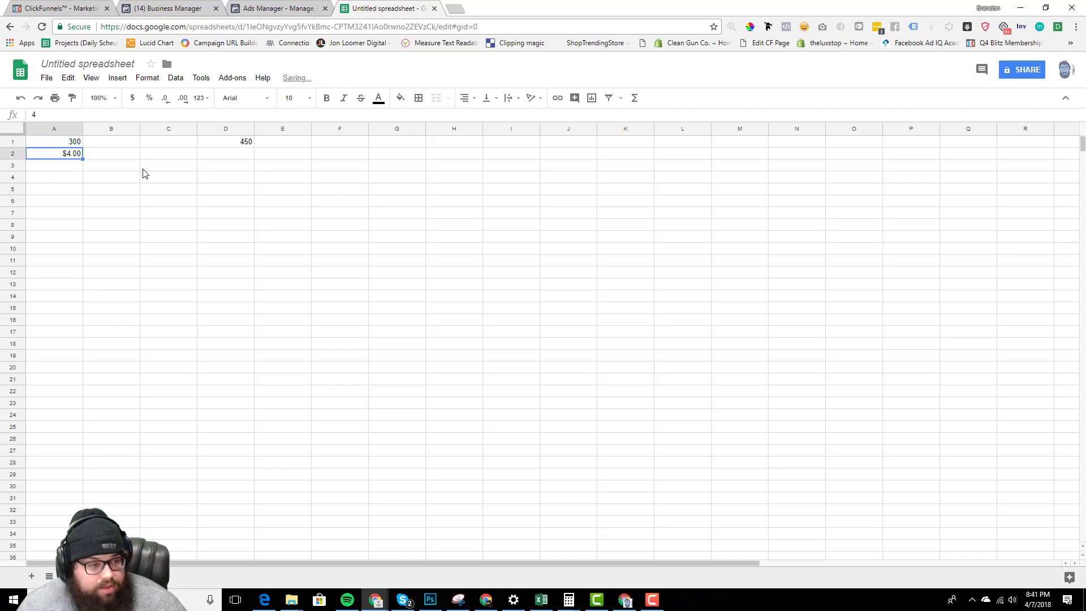
# Set A2 to 120 and return to D1.
pyautogui.write('120')
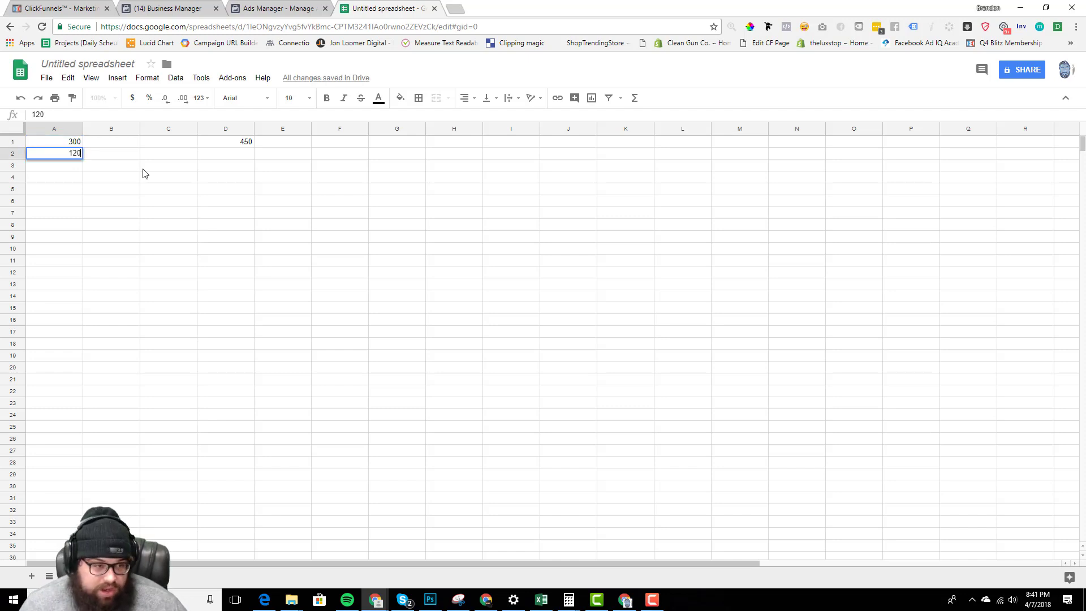
pyautogui.press('Up')
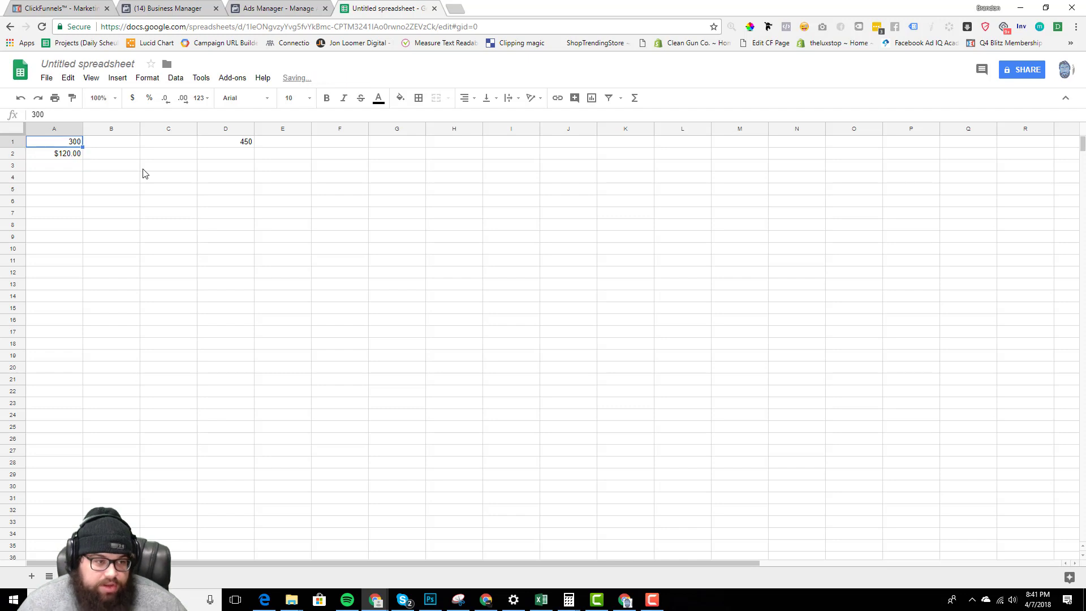
pyautogui.press('Right')
pyautogui.press('Right')
pyautogui.press('Right')
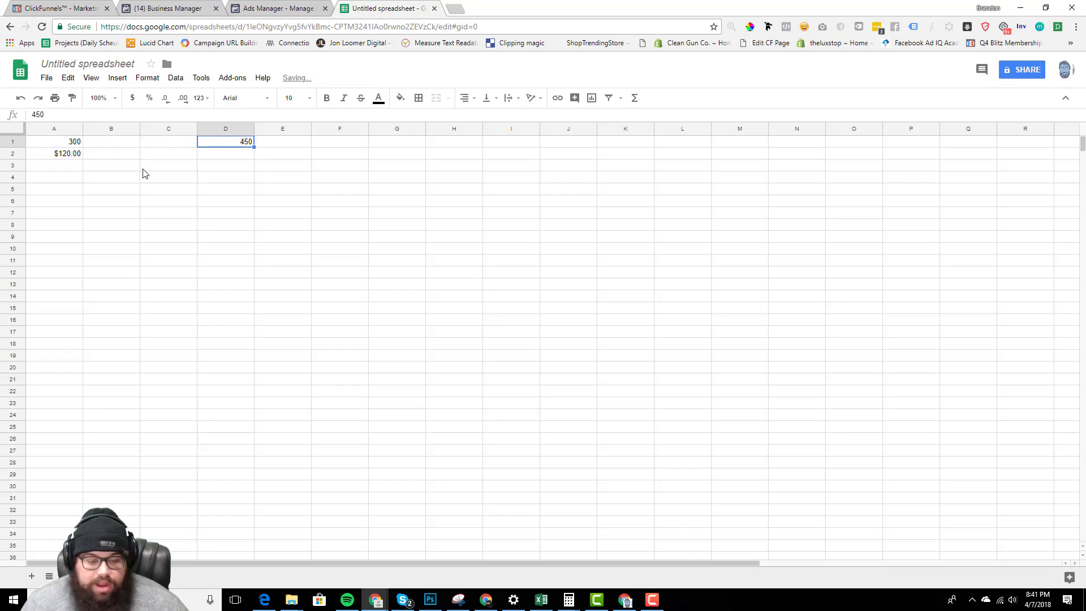
# Switch to Calculator, move its window clear of the spreadsheet data, and multiply 300 by 45.
pyautogui.moveTo(568, 598)
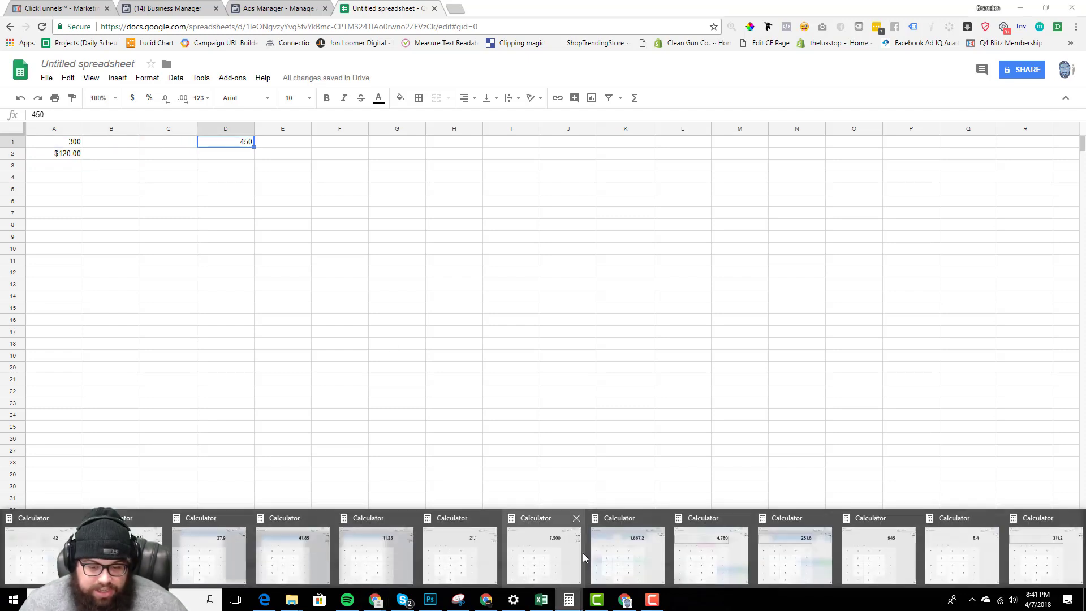
pyautogui.click(1044, 551)
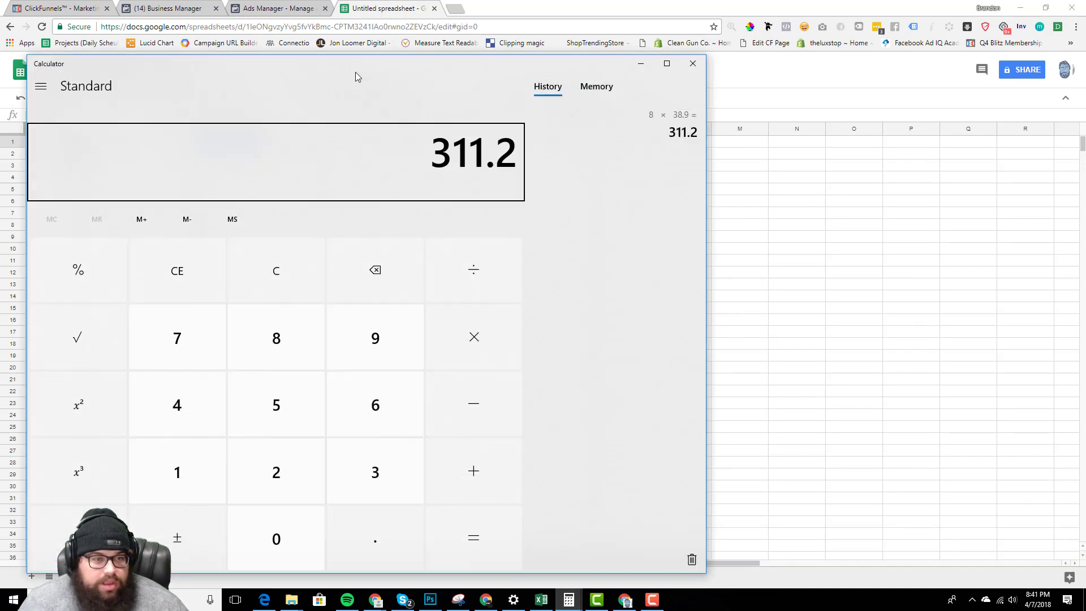
pyautogui.moveTo(355, 73); pyautogui.dragTo(748, 39)
pyautogui.write('300')
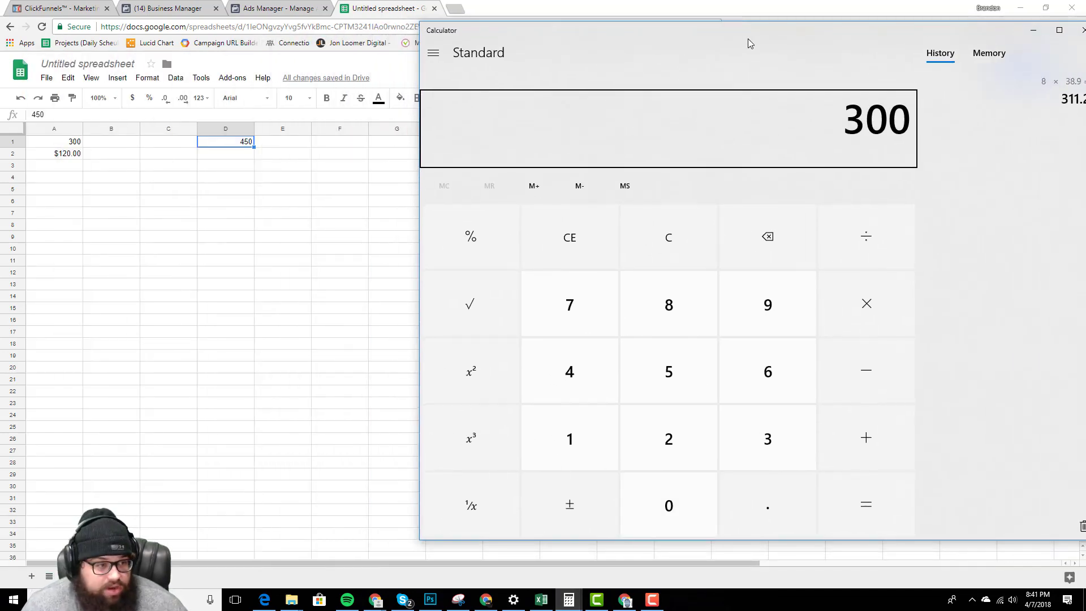
pyautogui.press('*')
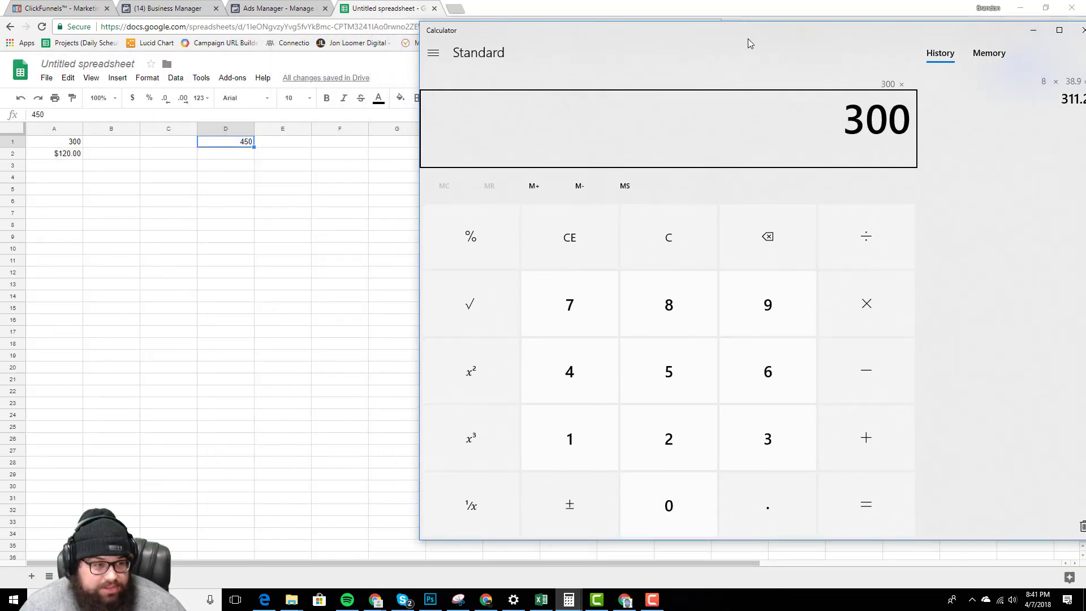
pyautogui.write('45')
pyautogui.press('Return')
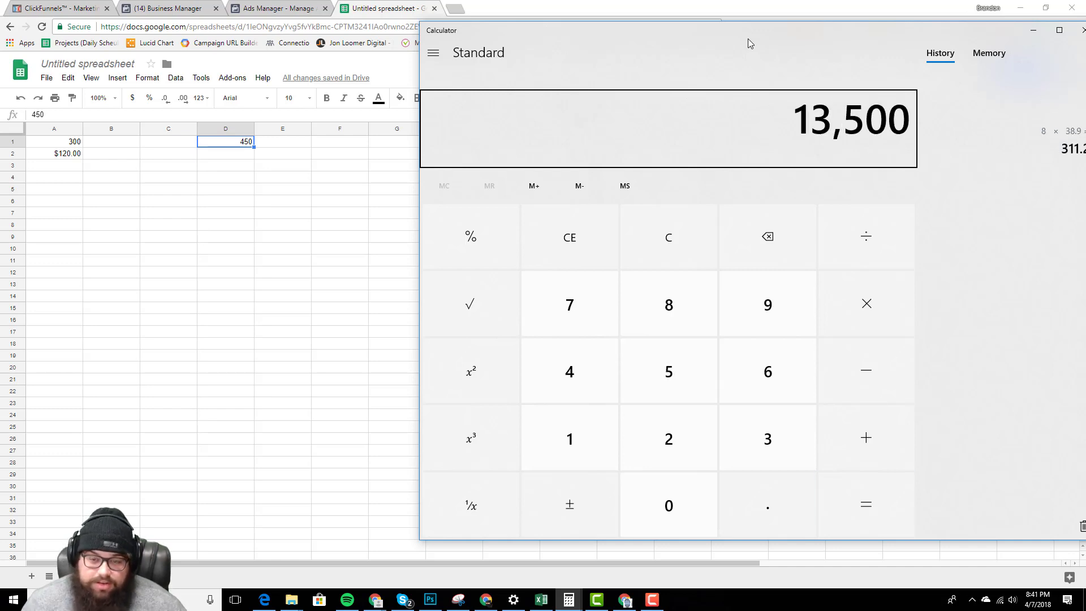
# Return to the spreadsheet and replace the value in D1 with 13500.
pyautogui.click(236, 144)
pyautogui.write('13500')
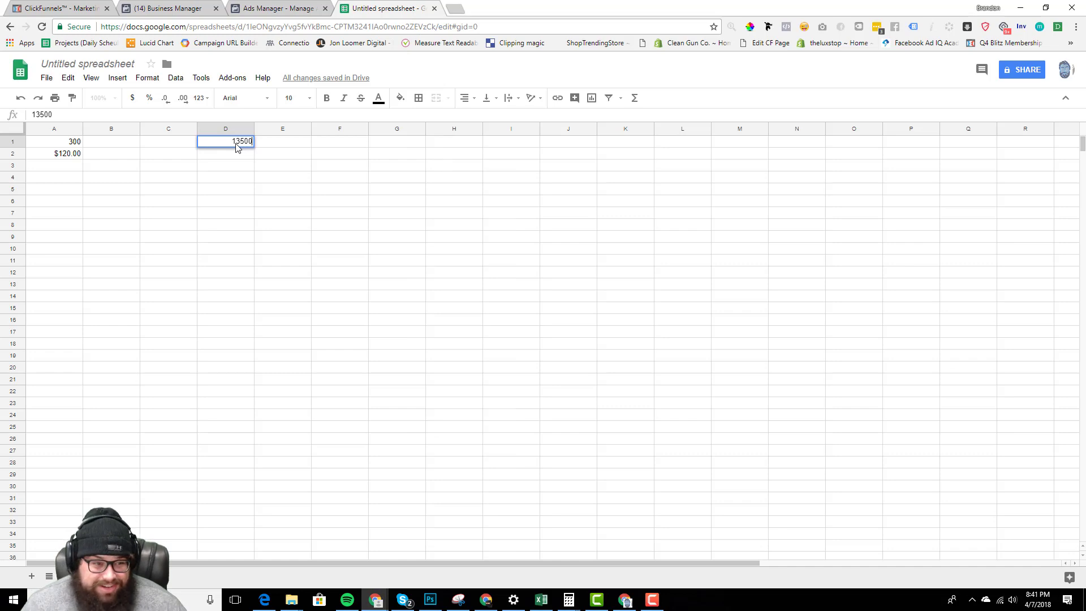
pyautogui.press('Return')
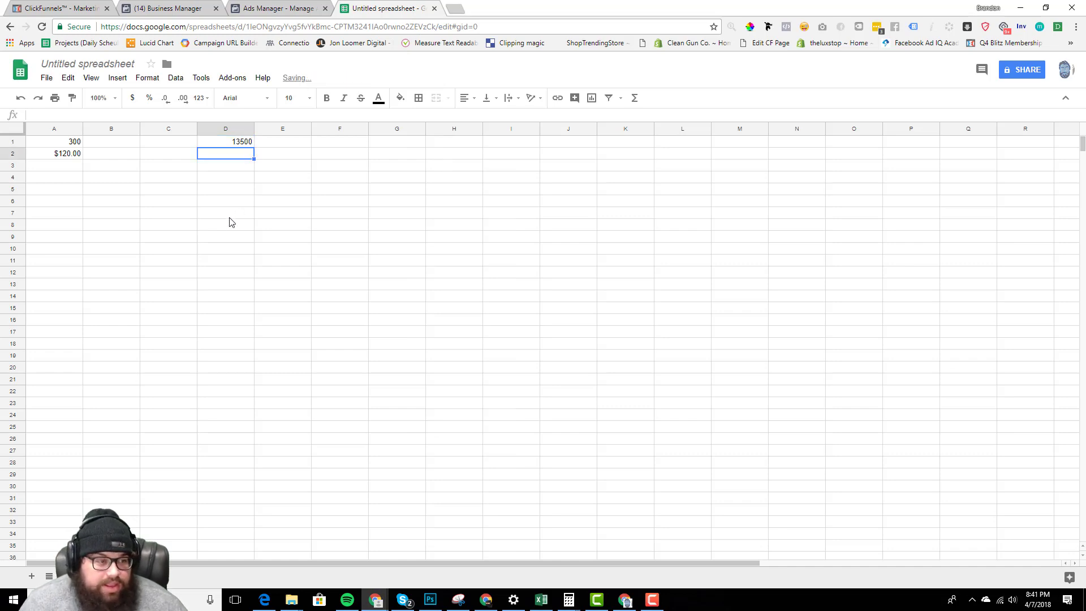
# Switch to Calculator, multiply 120 by 0.75, and multiply that result by 38.90.
pyautogui.moveTo(568, 600)
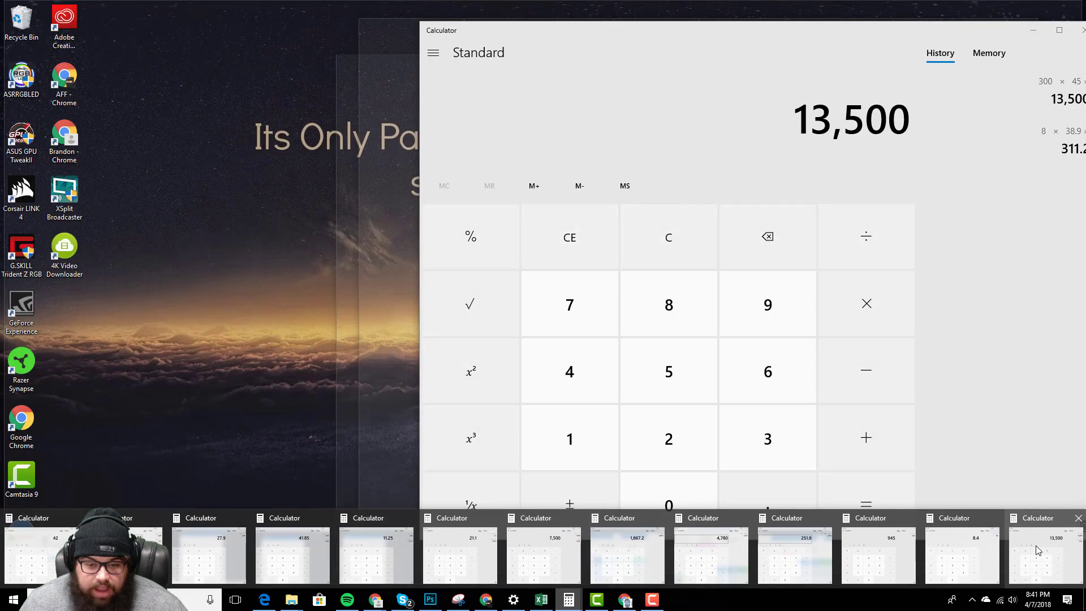
pyautogui.click(1037, 550)
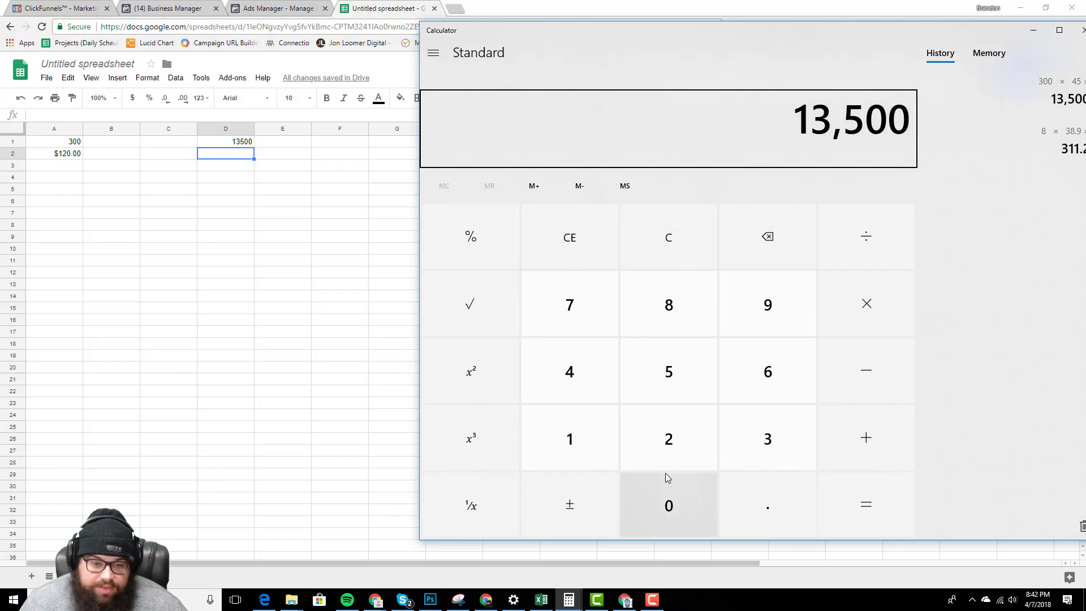
pyautogui.write('120')
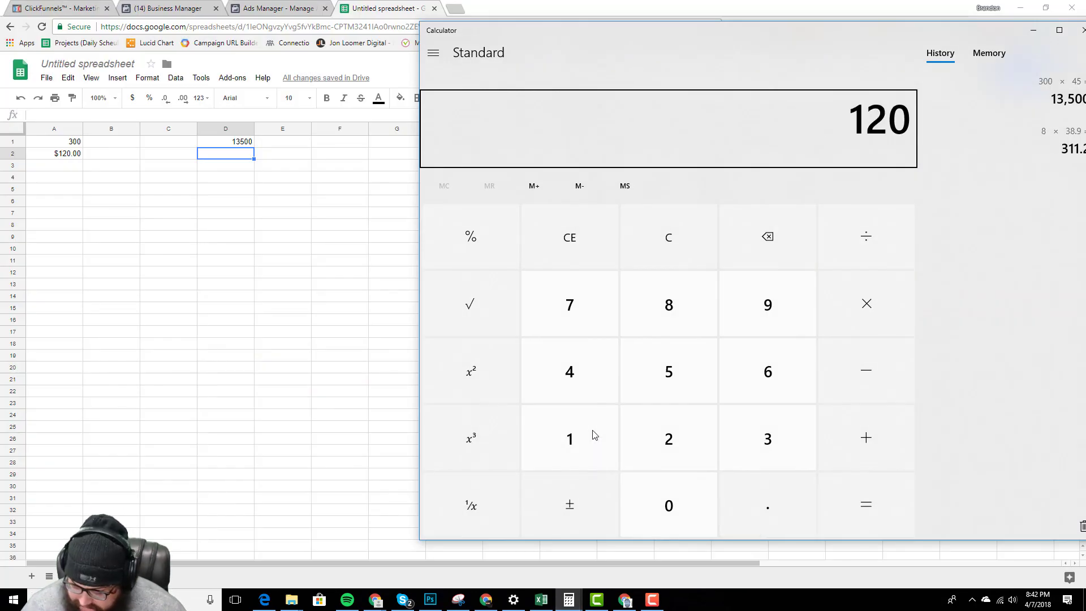
pyautogui.write('*.75')
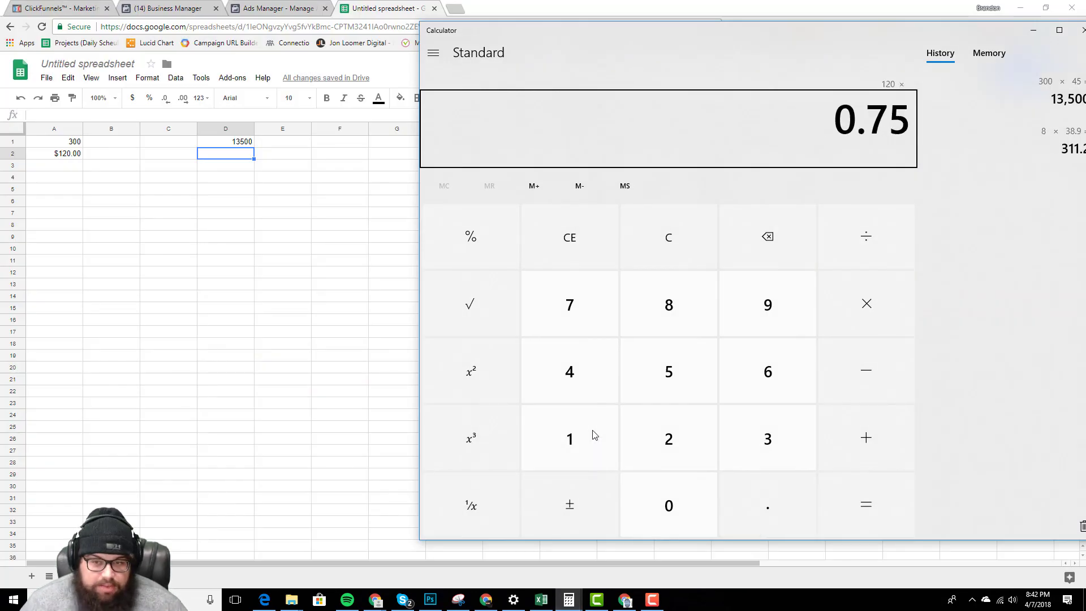
pyautogui.press('Return')
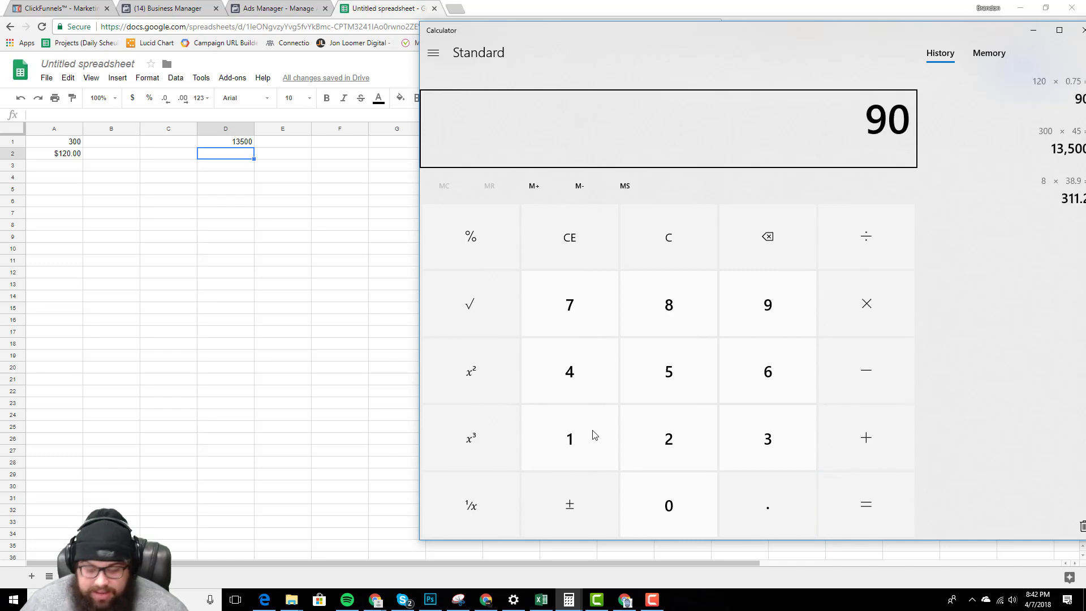
pyautogui.write('*38.9')
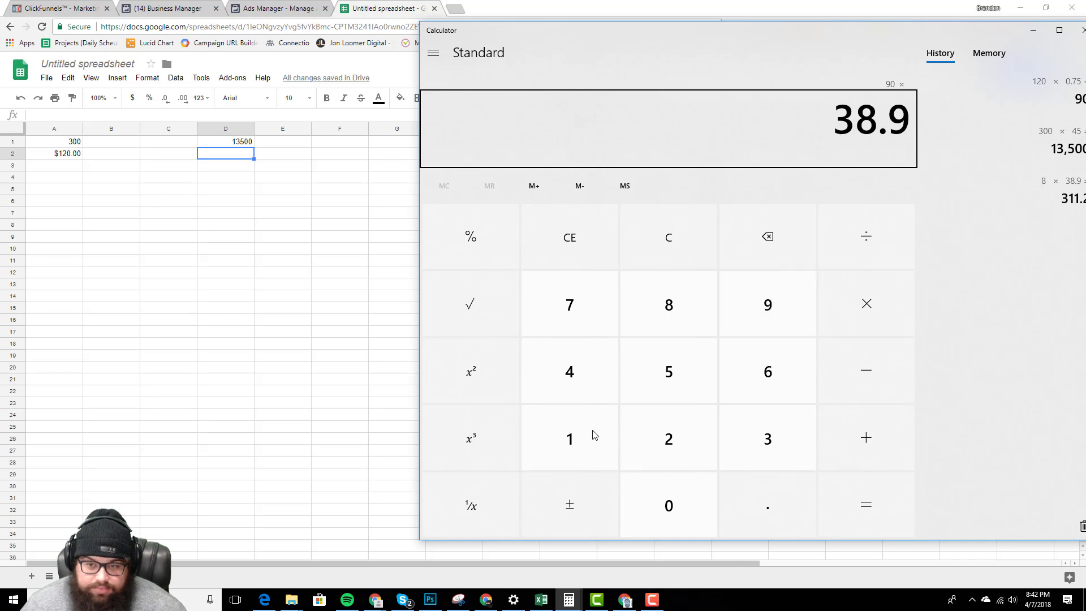
pyautogui.write('0')
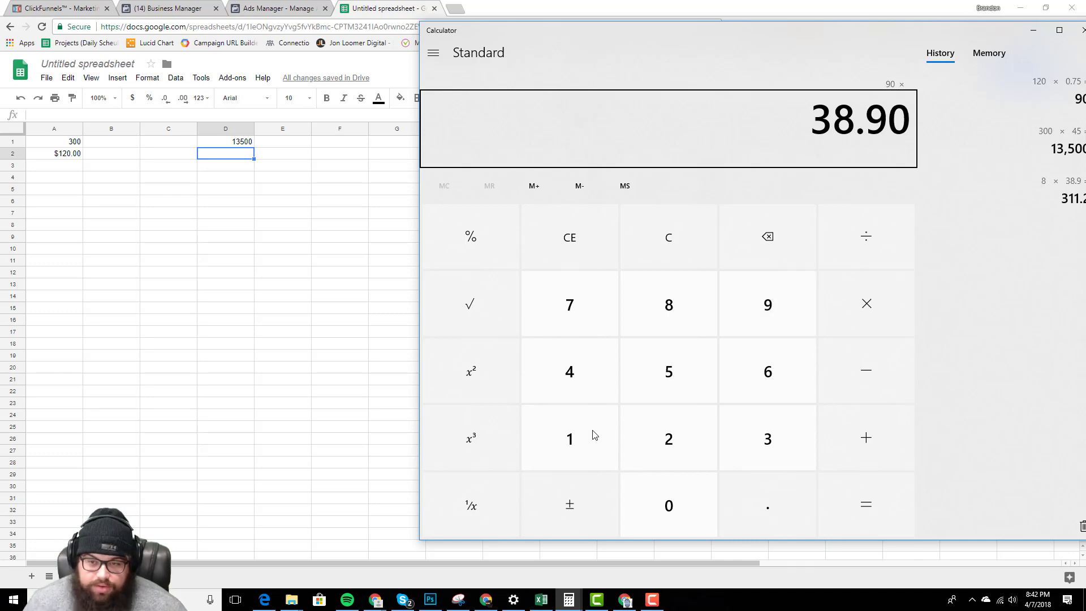
pyautogui.press('Return')
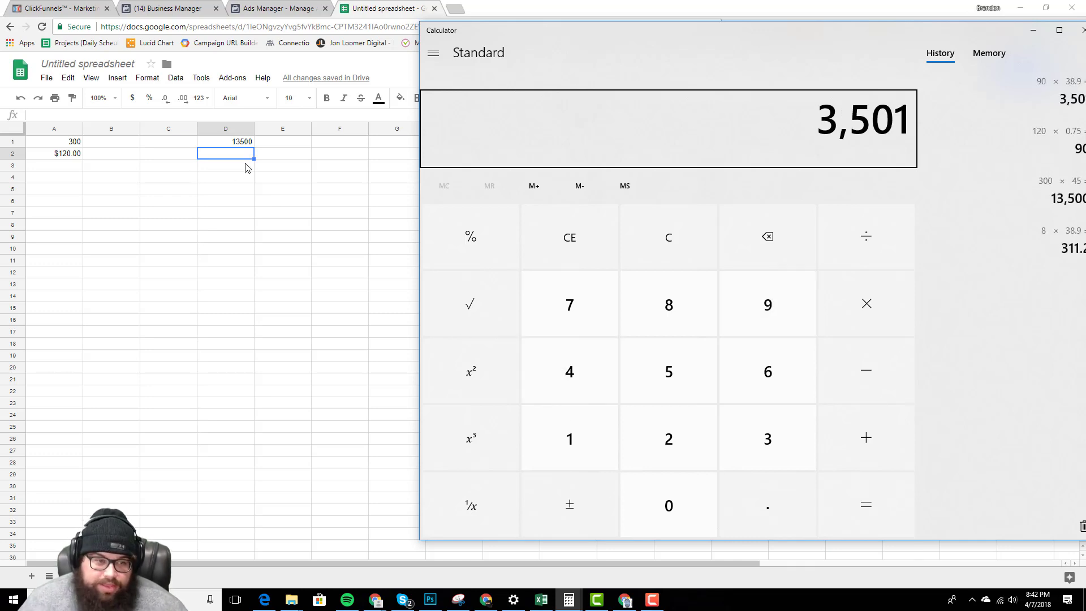
# Return to the spreadsheet and enter 3500 in B2.
pyautogui.click(247, 158)
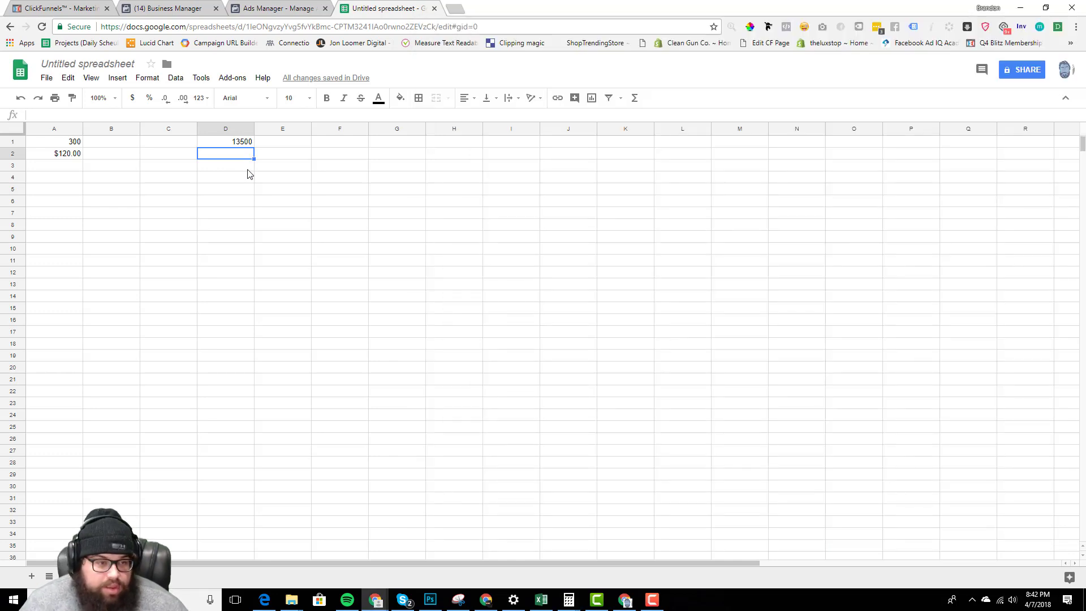
pyautogui.click(117, 161)
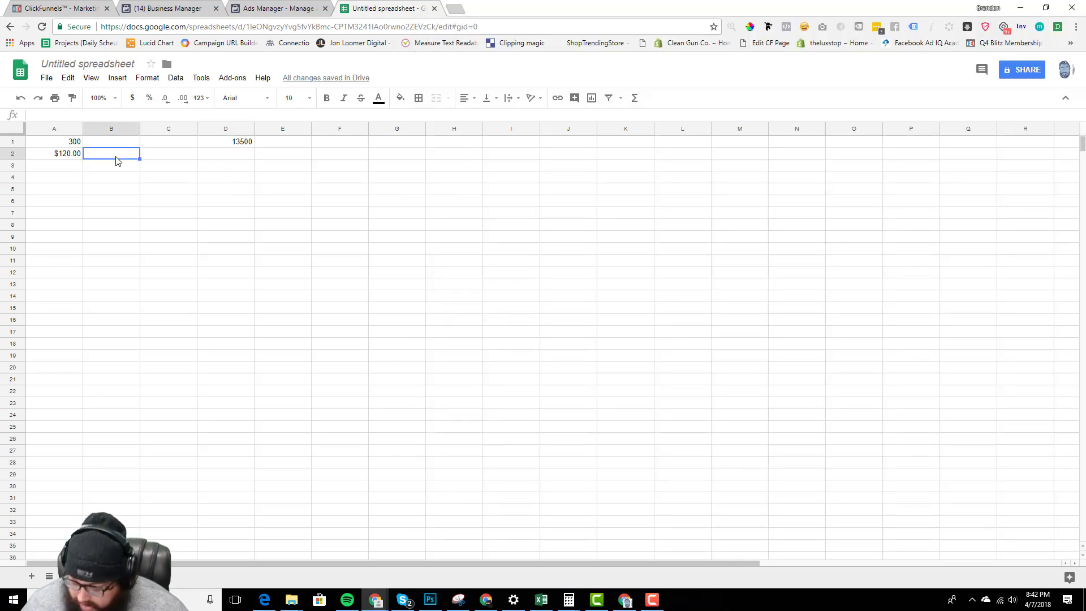
pyautogui.write('3500')
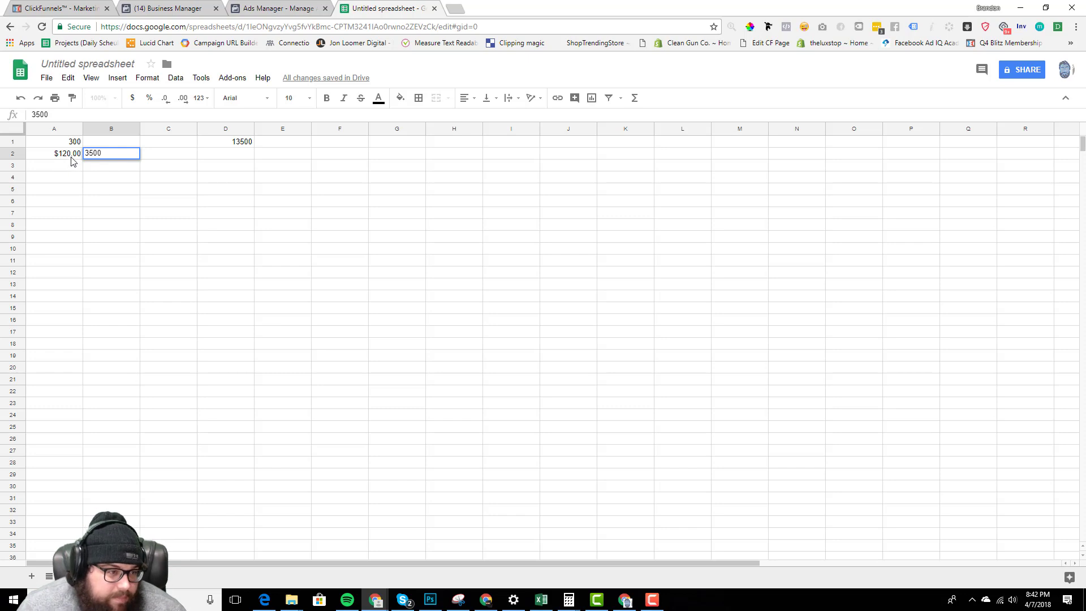
pyautogui.click(109, 164)
pyautogui.click(111, 157)
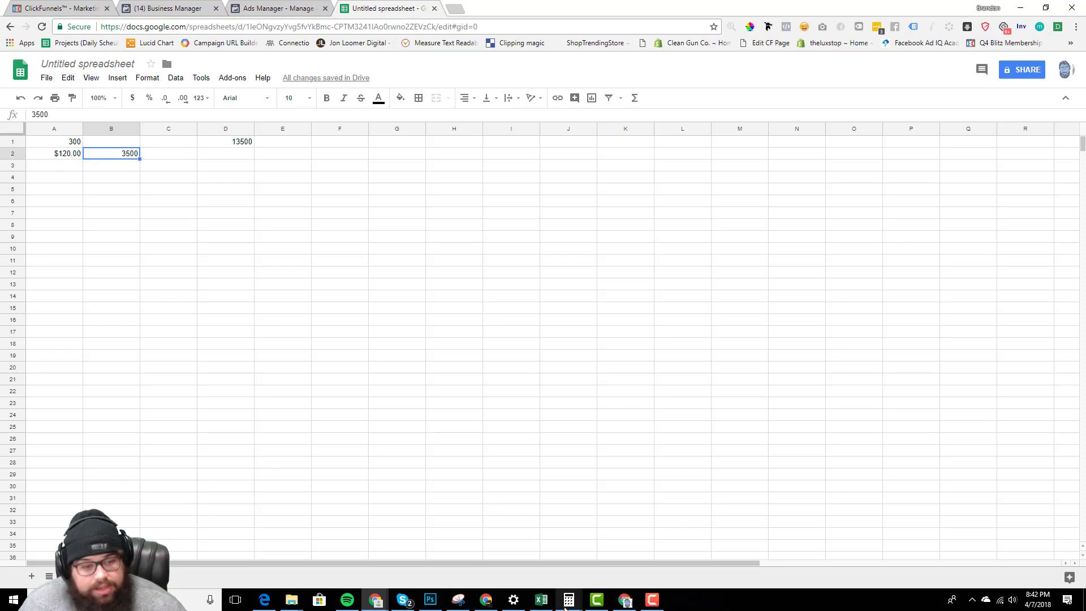
# Switch to Calculator and multiply 120 by 10.
pyautogui.moveTo(568, 604)
pyautogui.click(962, 566)
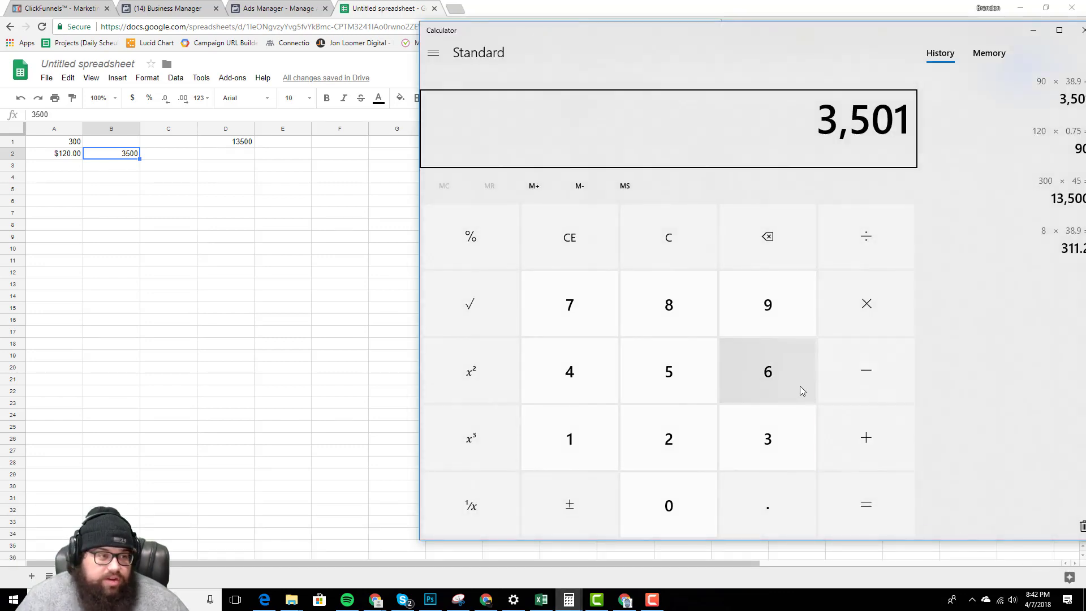
pyautogui.click(596, 429)
pyautogui.click(661, 447)
pyautogui.click(655, 483)
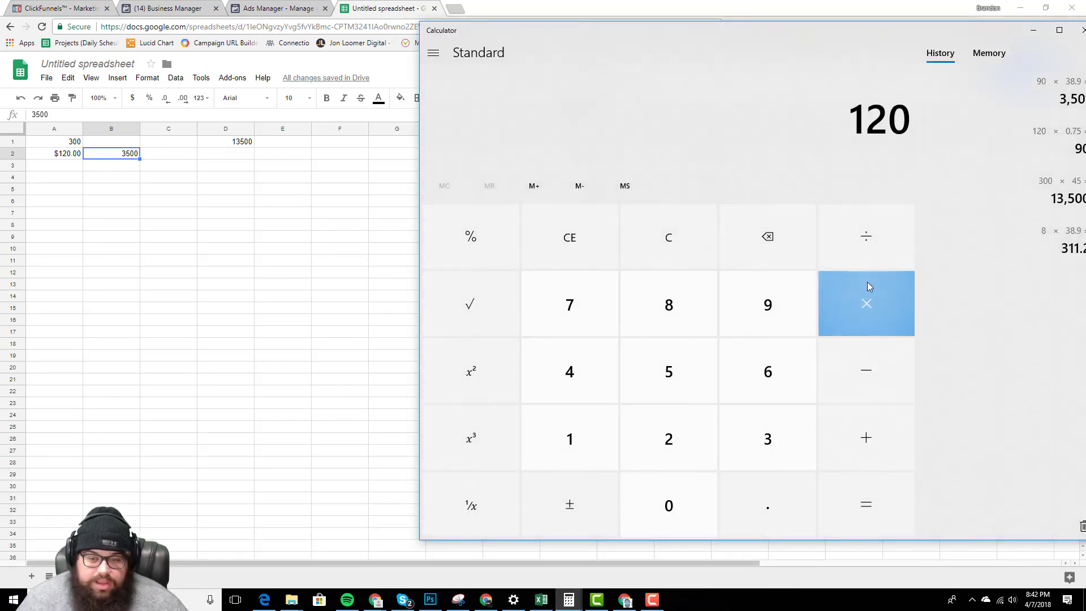
pyautogui.click(865, 287)
pyautogui.click(589, 439)
pyautogui.click(699, 503)
pyautogui.click(870, 494)
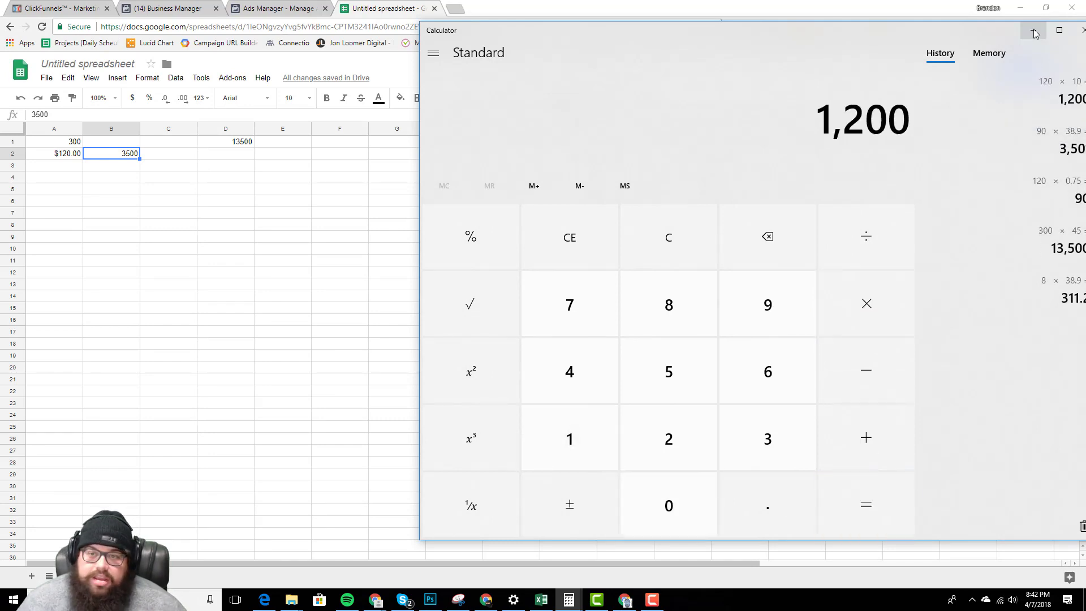
# Return to the spreadsheet and enter -1200 in B3, below the 3500 figure.
pyautogui.click(127, 158)
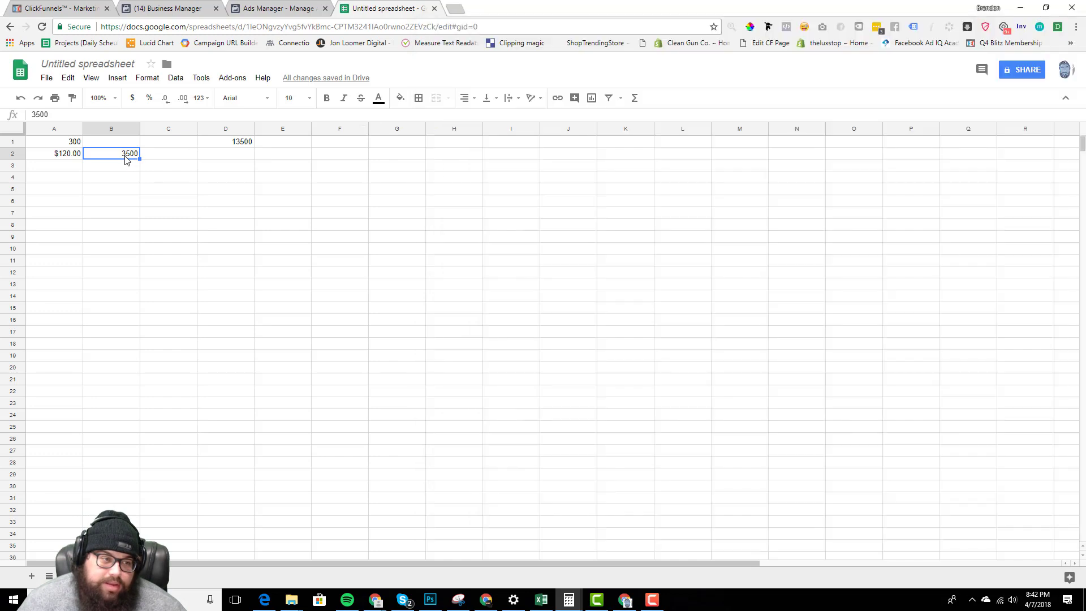
pyautogui.click(121, 169)
pyautogui.write('-1200')
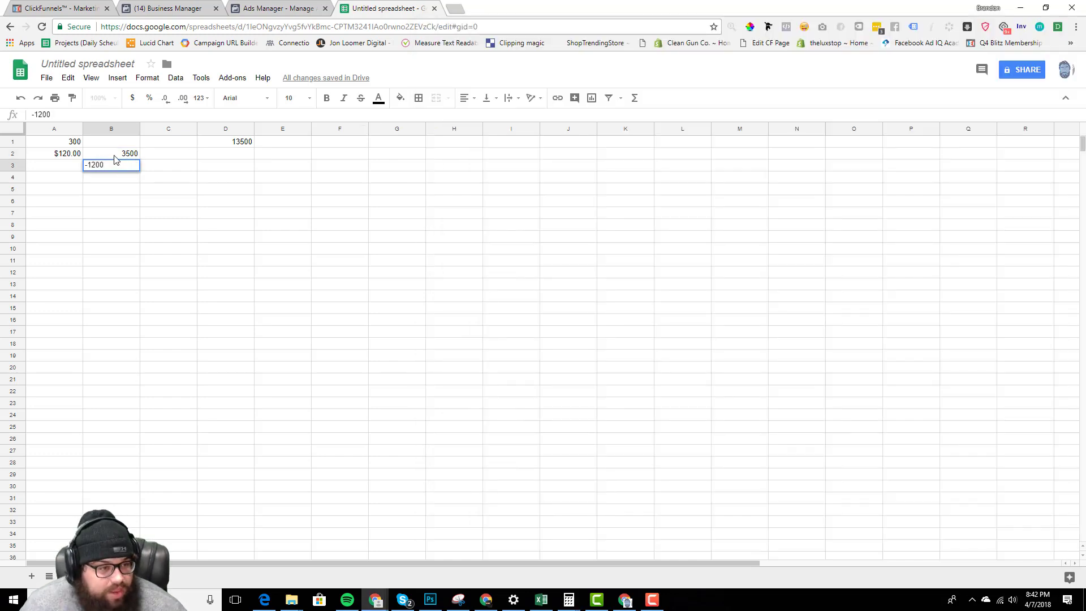
# Check the sum of B2:B3 and enter 2300 in F3.
pyautogui.moveTo(116, 154); pyautogui.dragTo(115, 174)
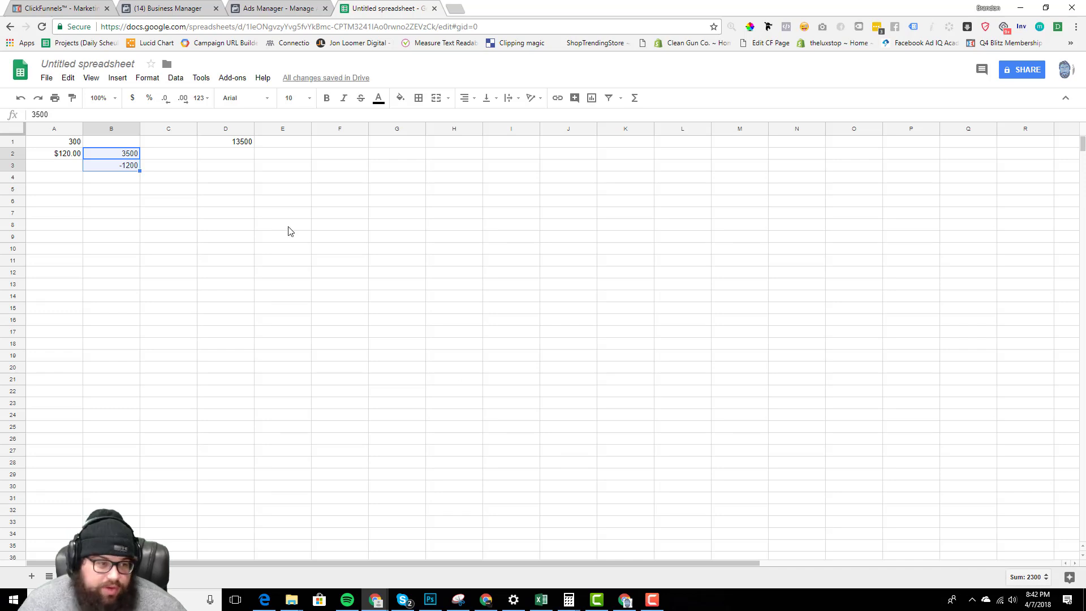
pyautogui.click(340, 166)
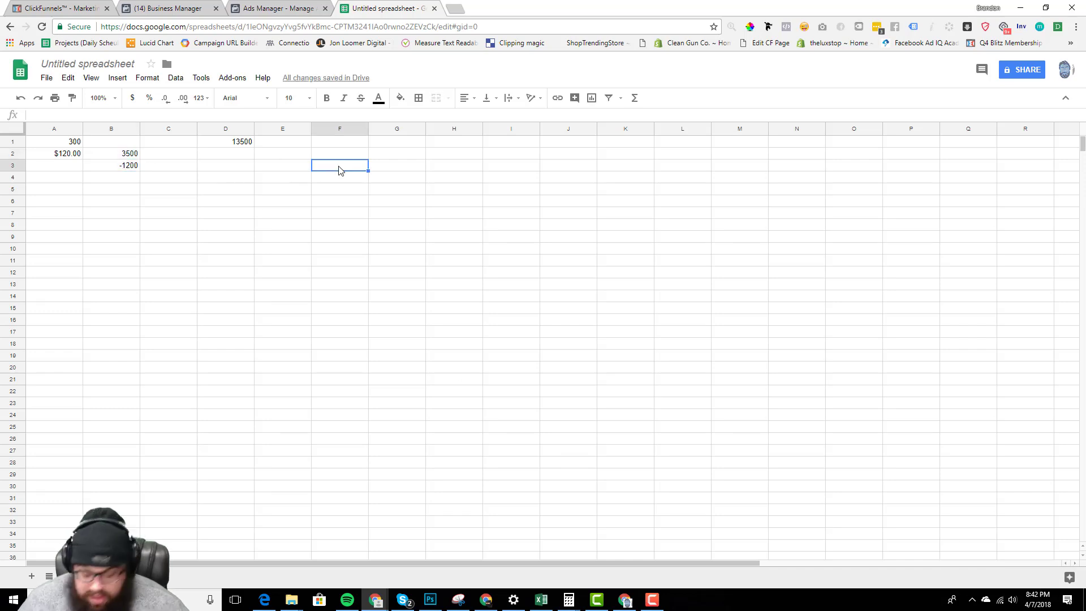
pyautogui.write('2300')
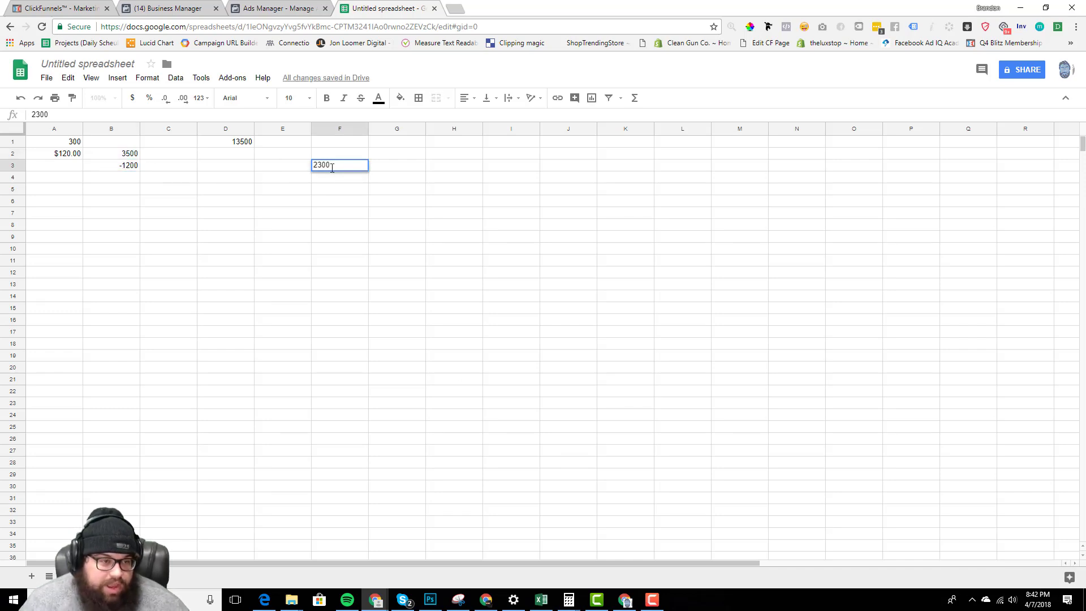
pyautogui.click(242, 167)
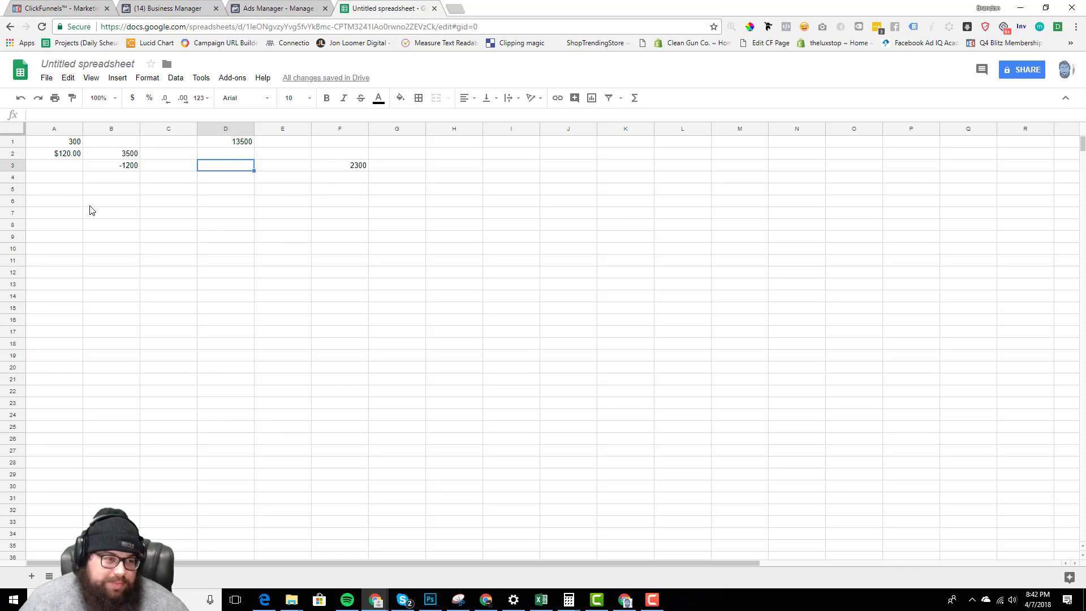
# Review the projection figures by highlighting A1 through F4, finishing on F3.
pyautogui.click(73, 143)
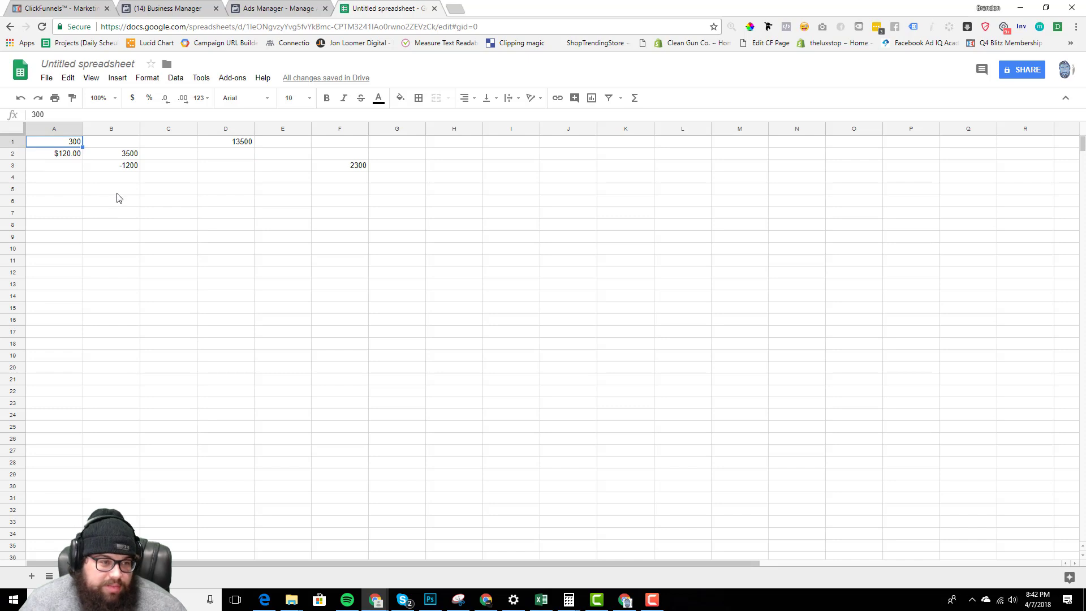
pyautogui.click(347, 171)
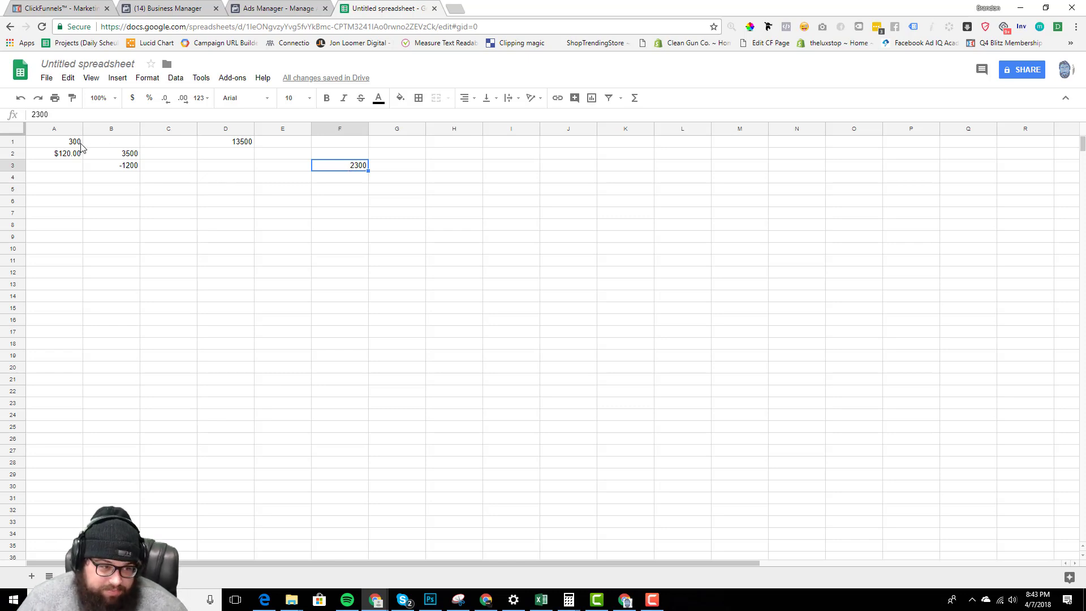
pyautogui.moveTo(78, 144); pyautogui.dragTo(367, 187)
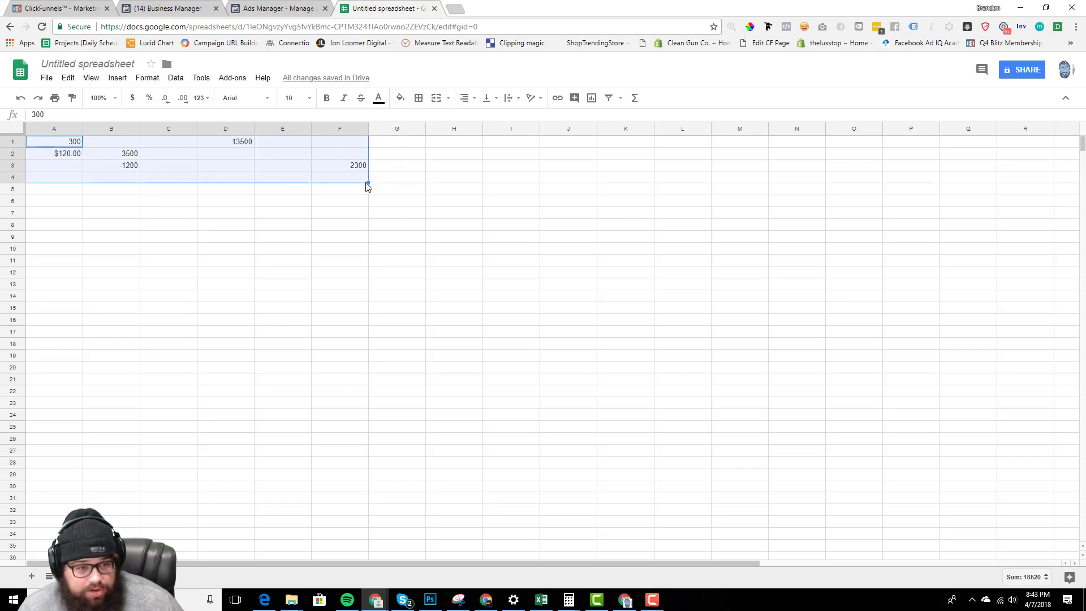
pyautogui.click(360, 169)
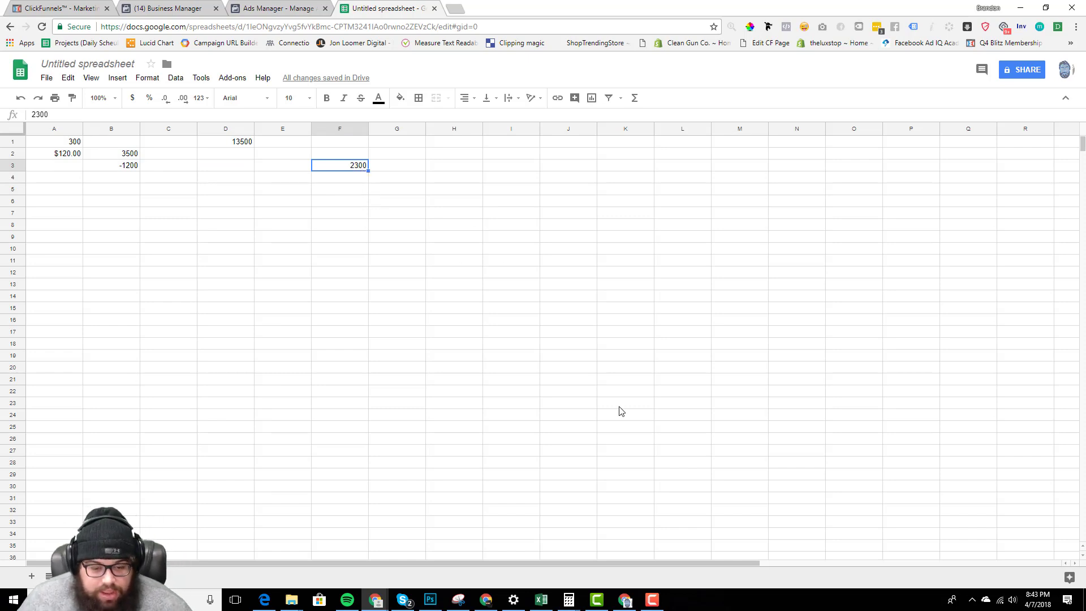
# Switch to Calculator and multiply 2300 by 15.
pyautogui.moveTo(569, 600)
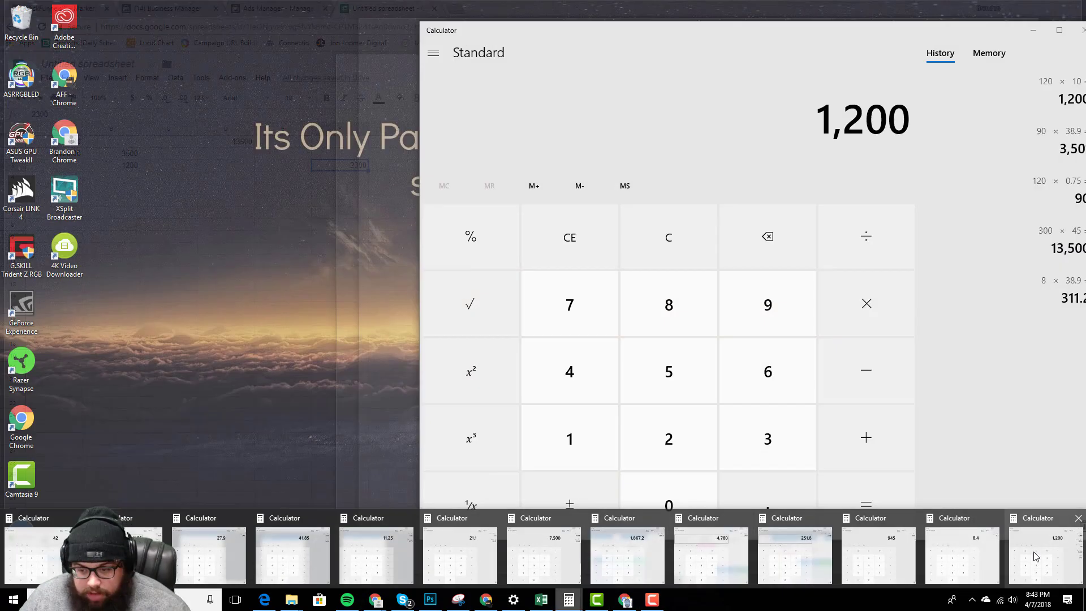
pyautogui.click(1036, 557)
pyautogui.click(669, 439)
pyautogui.click(768, 439)
pyautogui.doubleClick(668, 505)
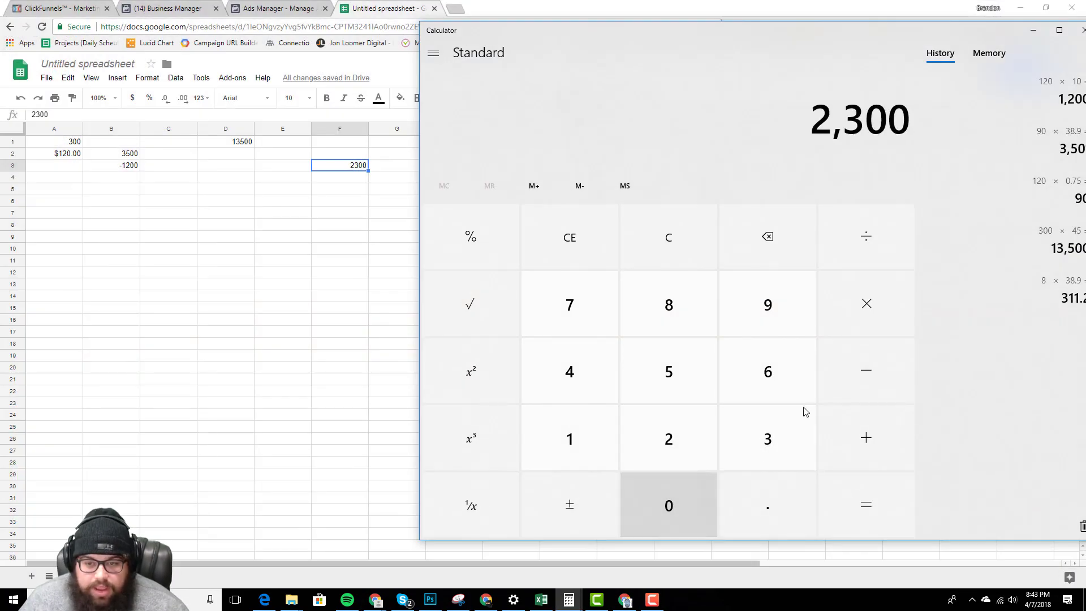
pyautogui.click(848, 313)
pyautogui.click(588, 444)
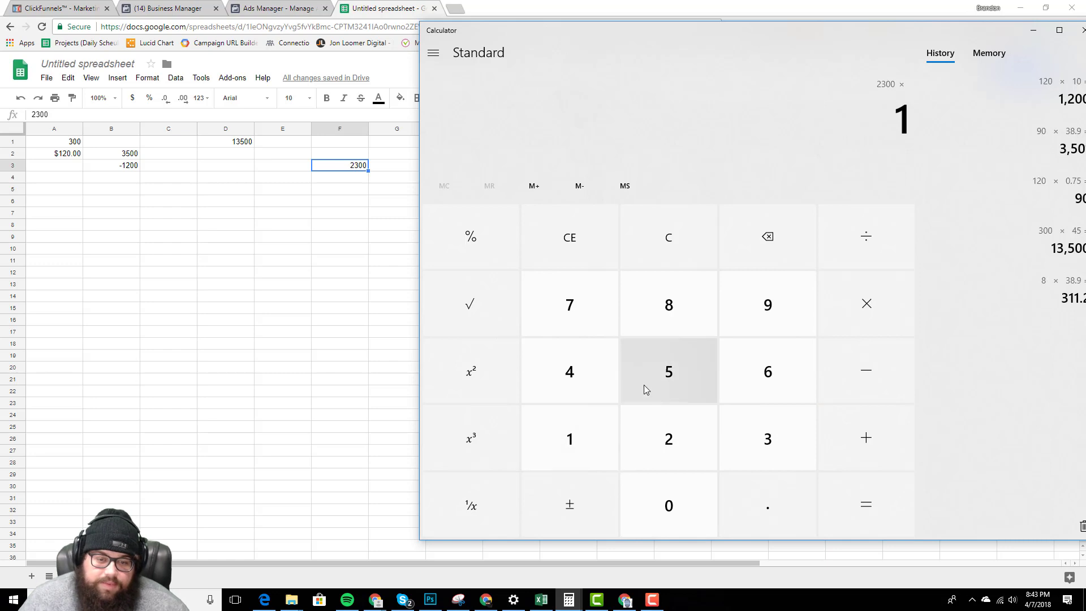
pyautogui.click(646, 383)
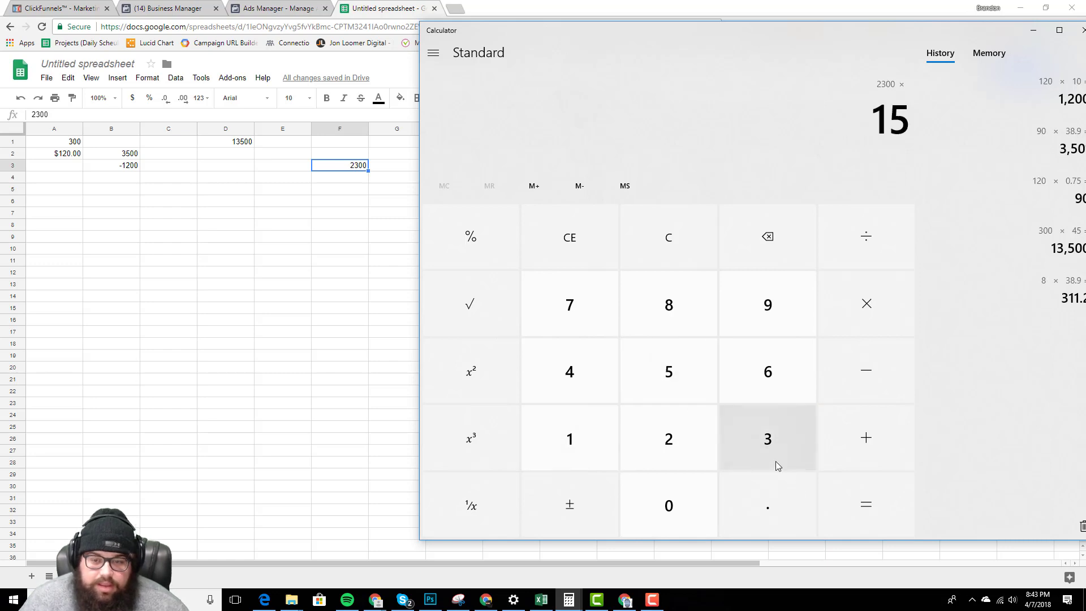
pyautogui.click(854, 506)
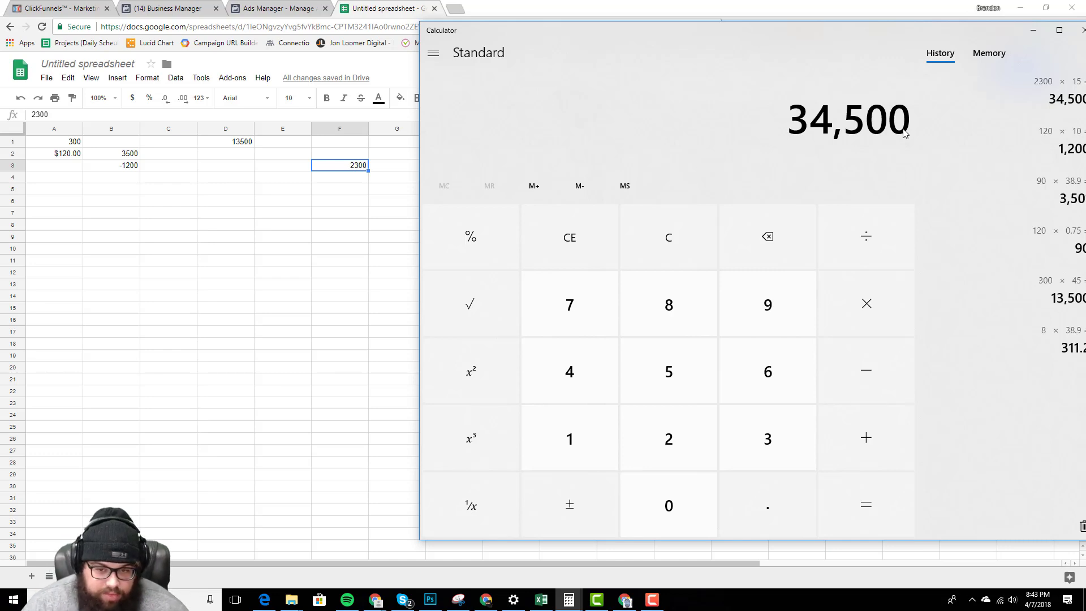
# Multiply 1500 by 30 in Calculator.
pyautogui.click(589, 437)
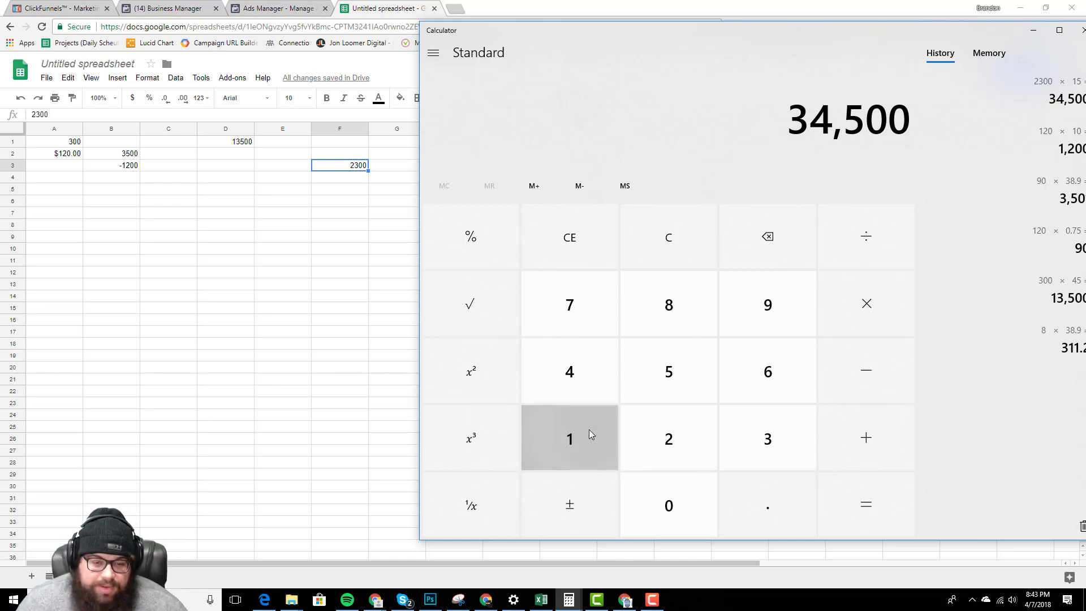
pyautogui.click(676, 396)
pyautogui.click(691, 487)
pyautogui.click(690, 488)
pyautogui.click(866, 303)
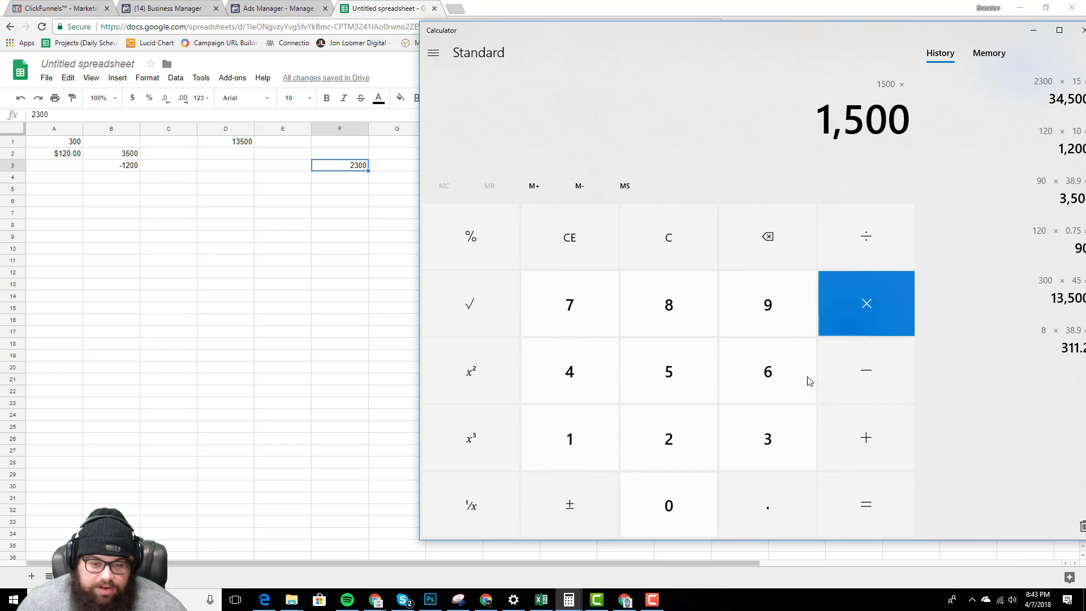
pyautogui.click(759, 442)
pyautogui.click(669, 506)
pyautogui.click(857, 507)
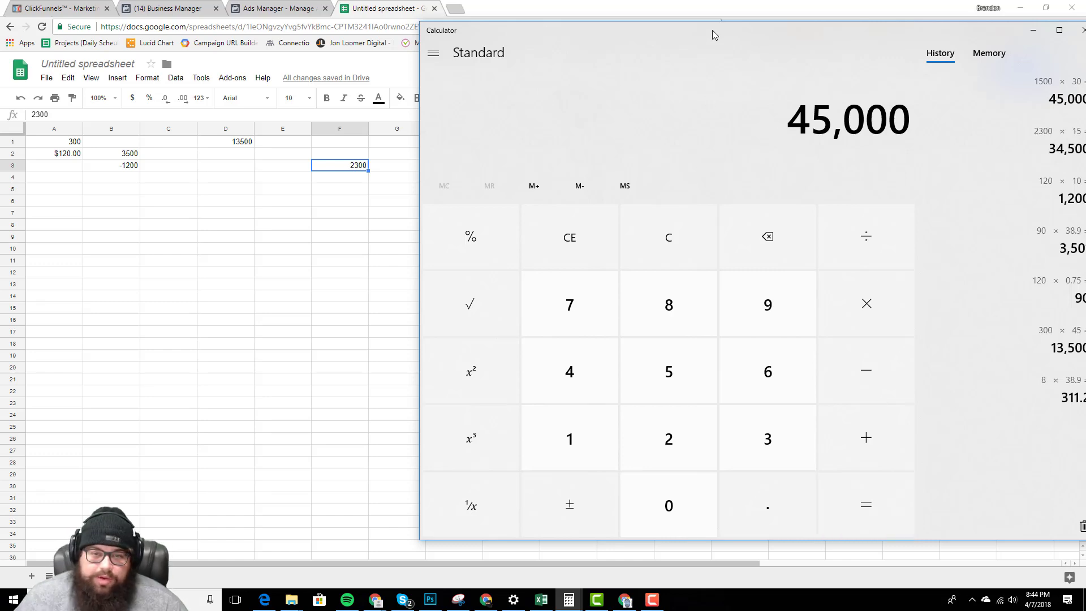
# Move the Calculator window clear of the spreadsheet data and return to the spreadsheet to review D1.
pyautogui.moveTo(711, 29); pyautogui.dragTo(494, 102)
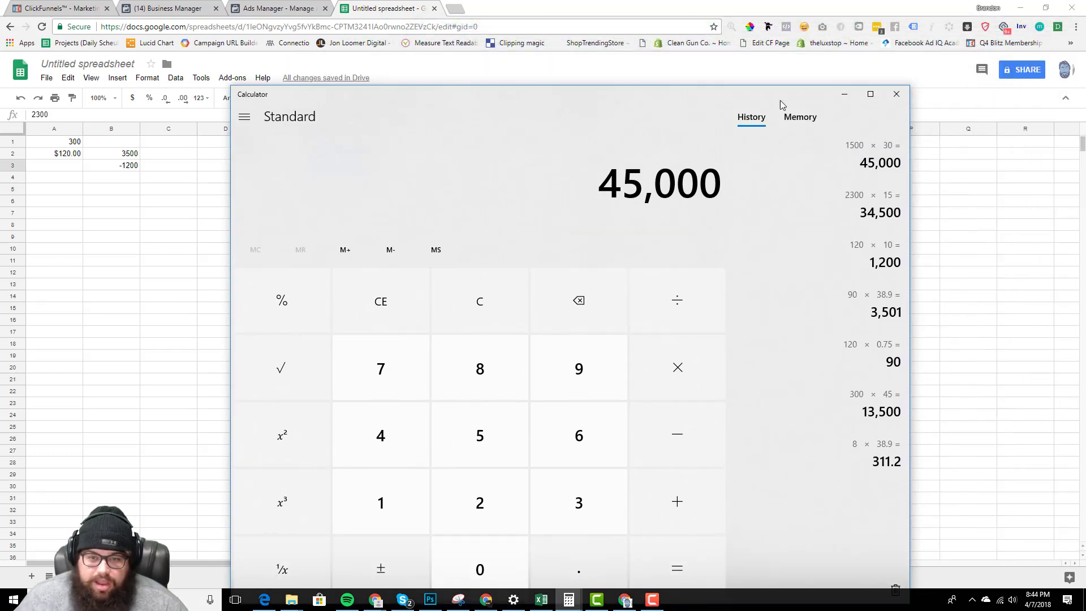
pyautogui.moveTo(782, 105); pyautogui.dragTo(987, 52)
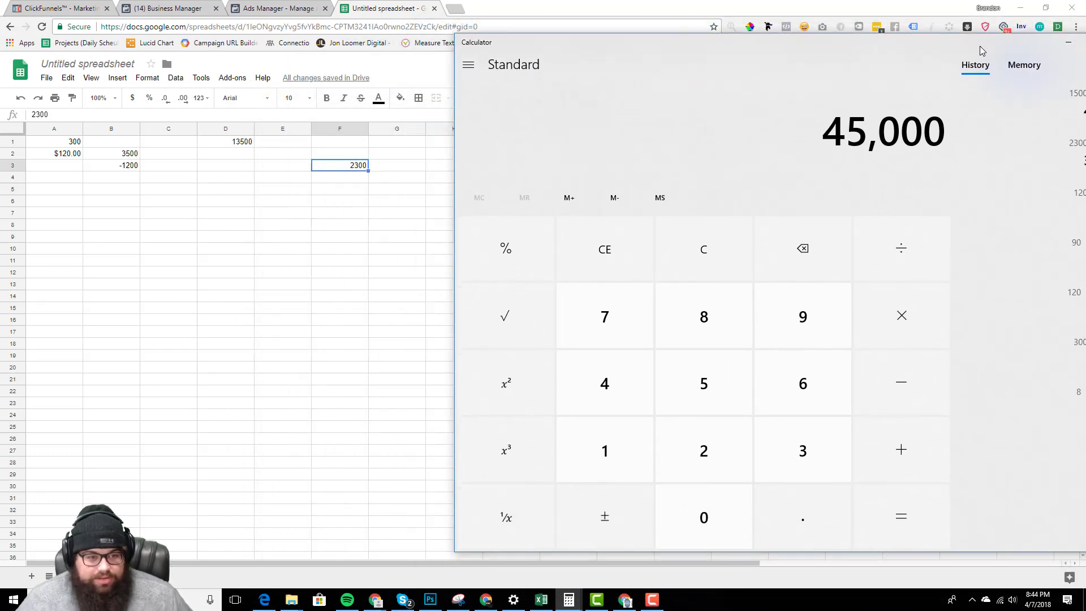
pyautogui.click(253, 214)
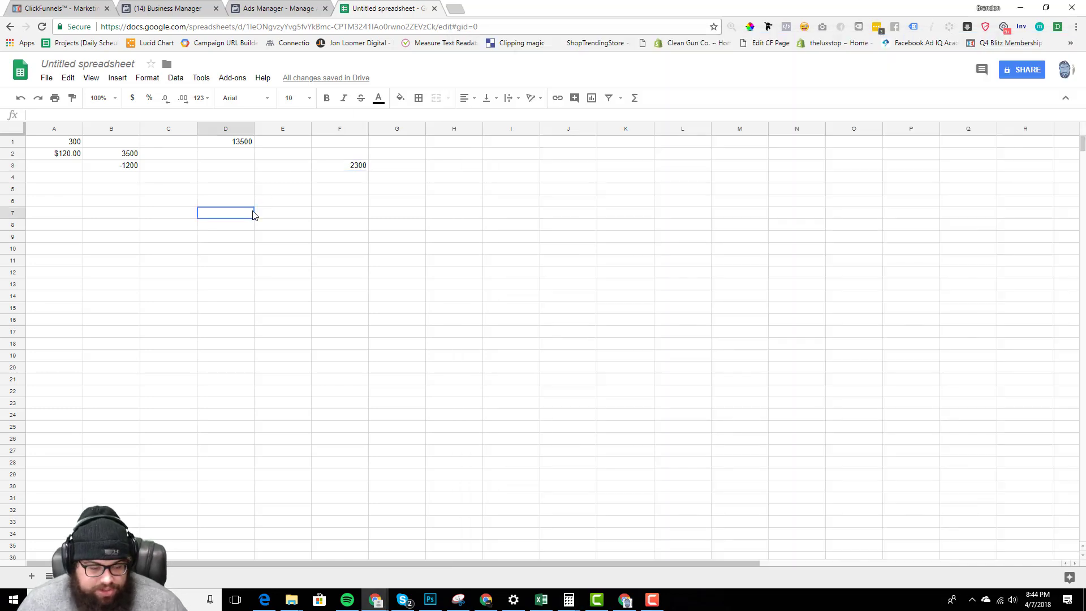
pyautogui.click(236, 146)
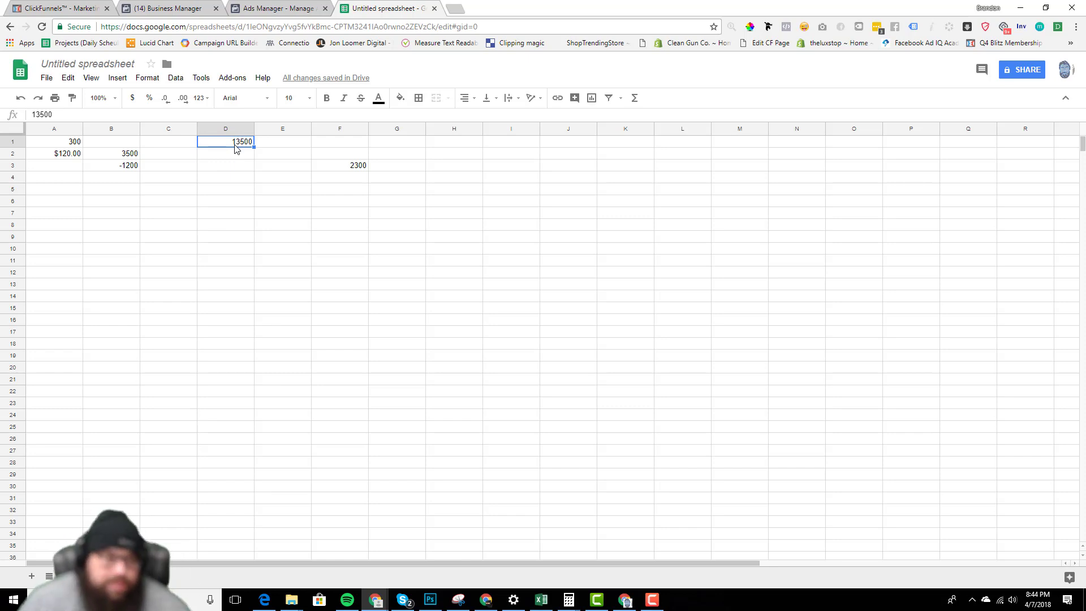
# Switch to another Calculator window, multiply 120 by 38.90, and move the window clear of D1.
pyautogui.hotkey('alt', 'Tab')
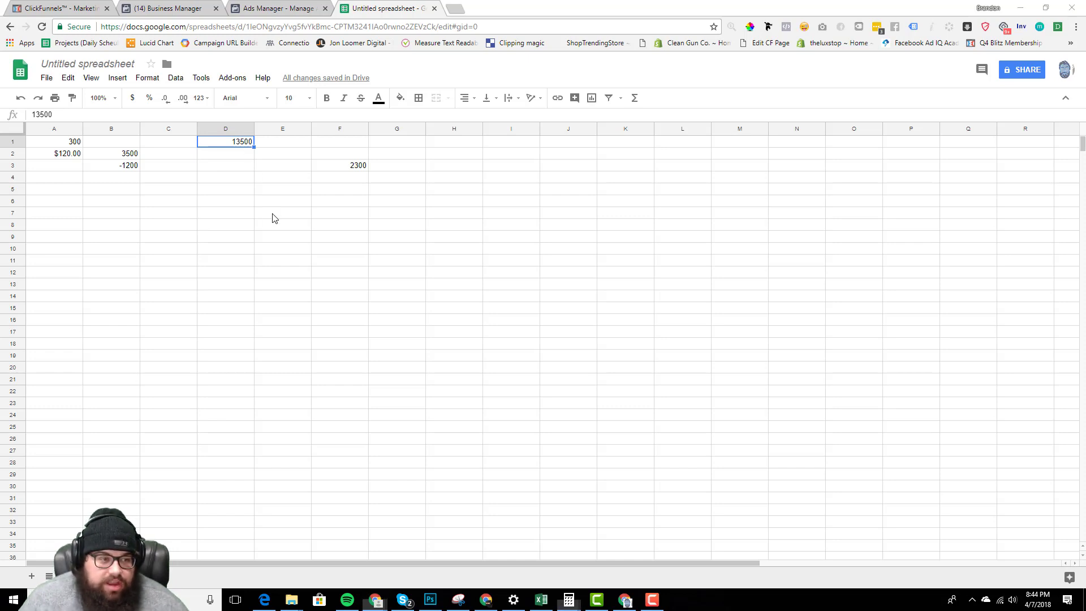
pyautogui.click(219, 463)
pyautogui.click(278, 492)
pyautogui.click(283, 518)
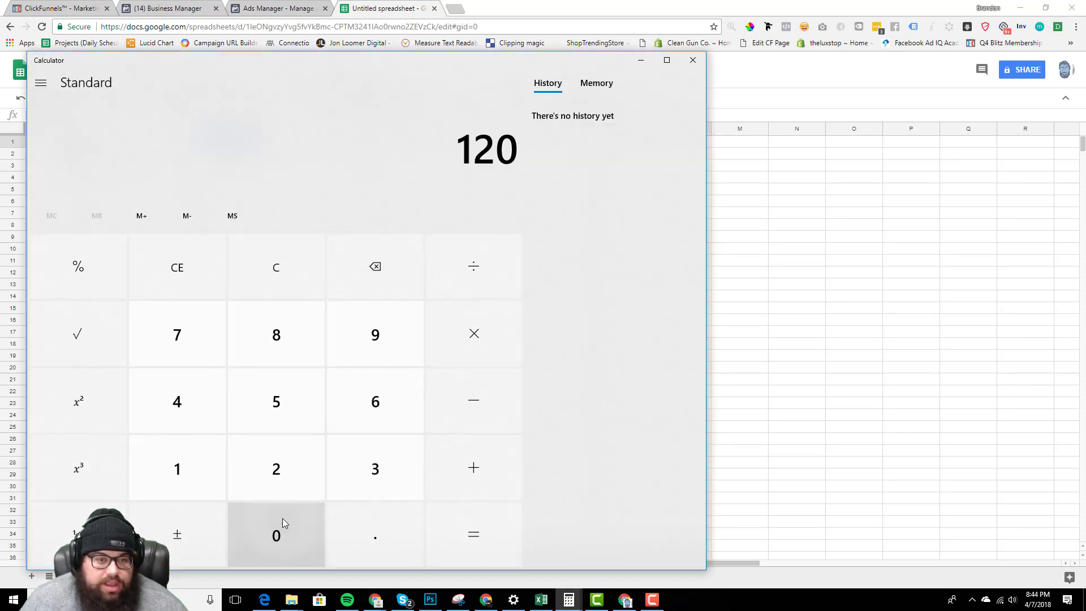
pyautogui.click(453, 331)
pyautogui.click(387, 461)
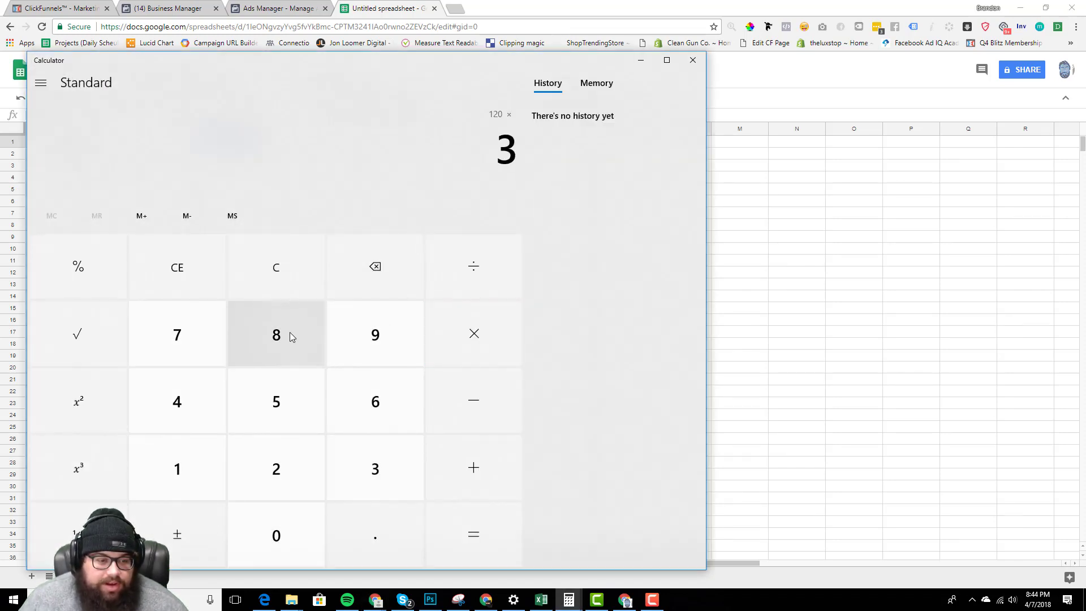
pyautogui.click(290, 334)
pyautogui.click(373, 512)
pyautogui.click(377, 340)
pyautogui.click(280, 529)
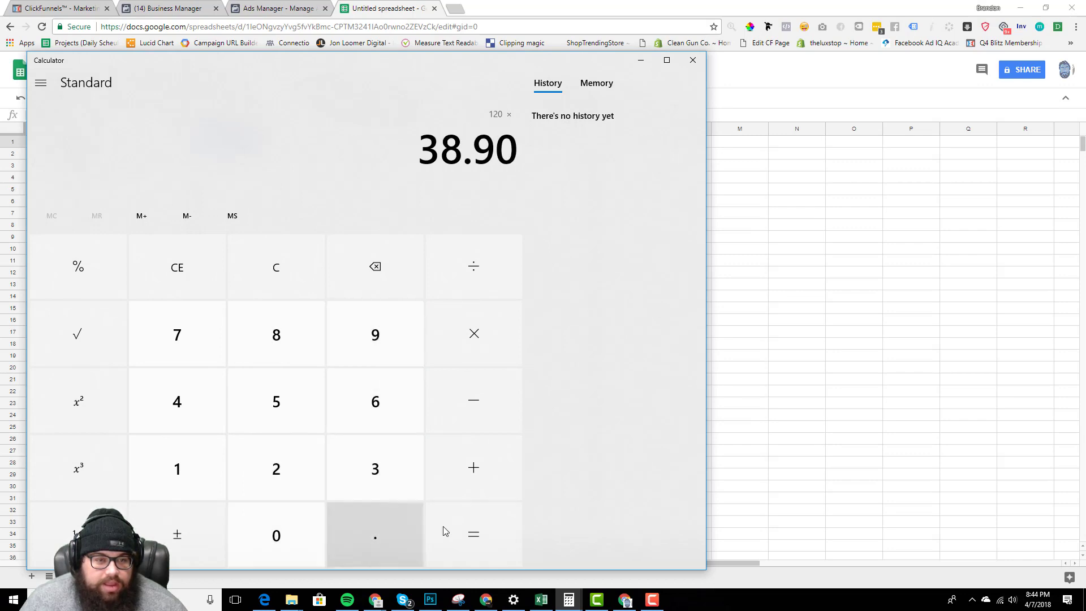
pyautogui.click(450, 533)
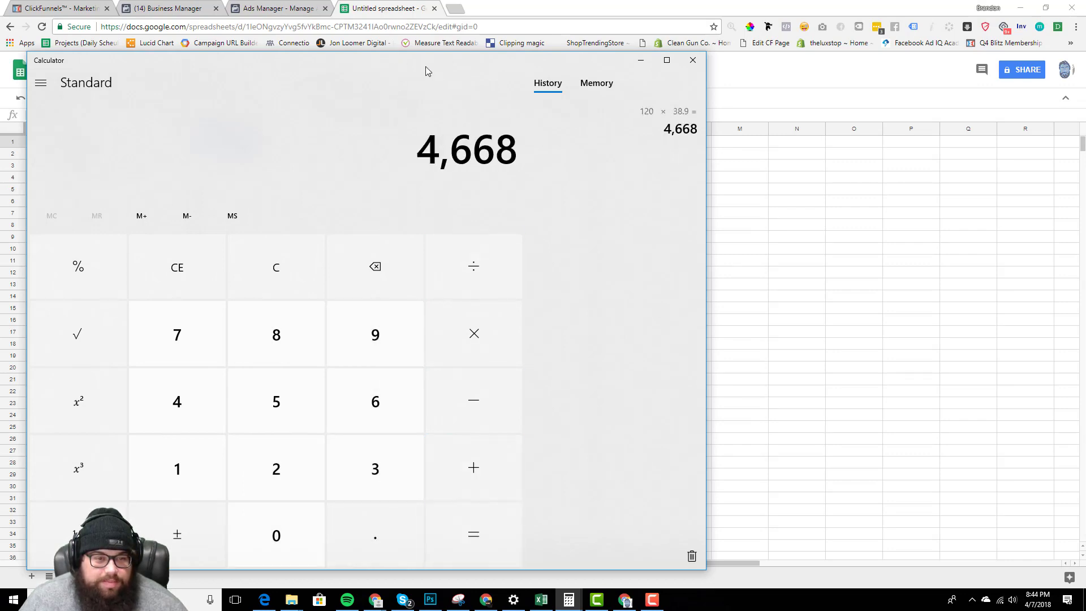
pyautogui.moveTo(426, 68); pyautogui.dragTo(735, 57)
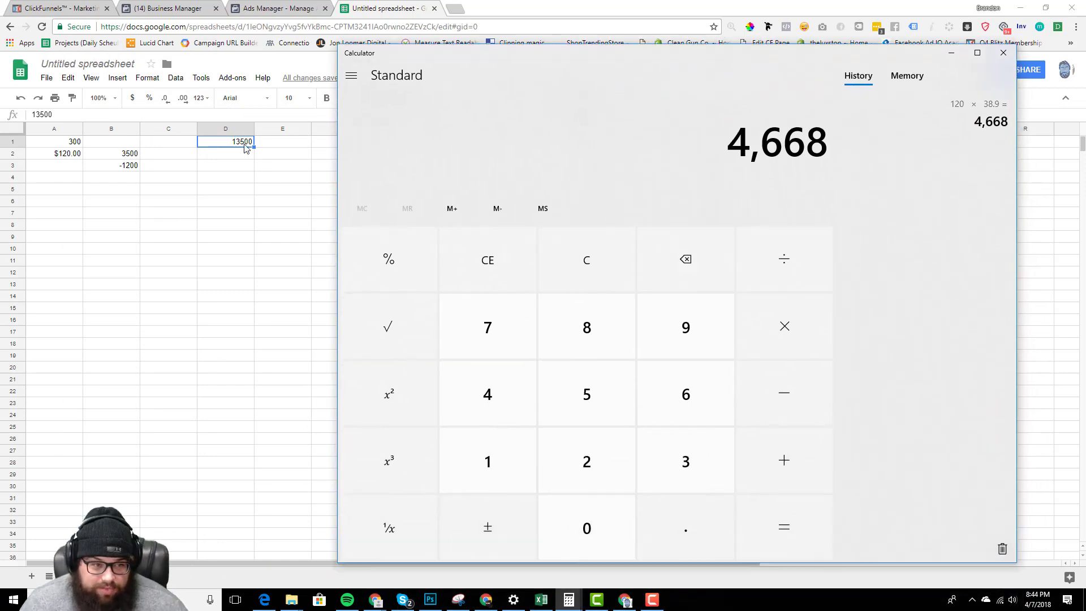
# Subtract 4668 from 13500 in Calculator.
pyautogui.click(494, 445)
pyautogui.press('3')
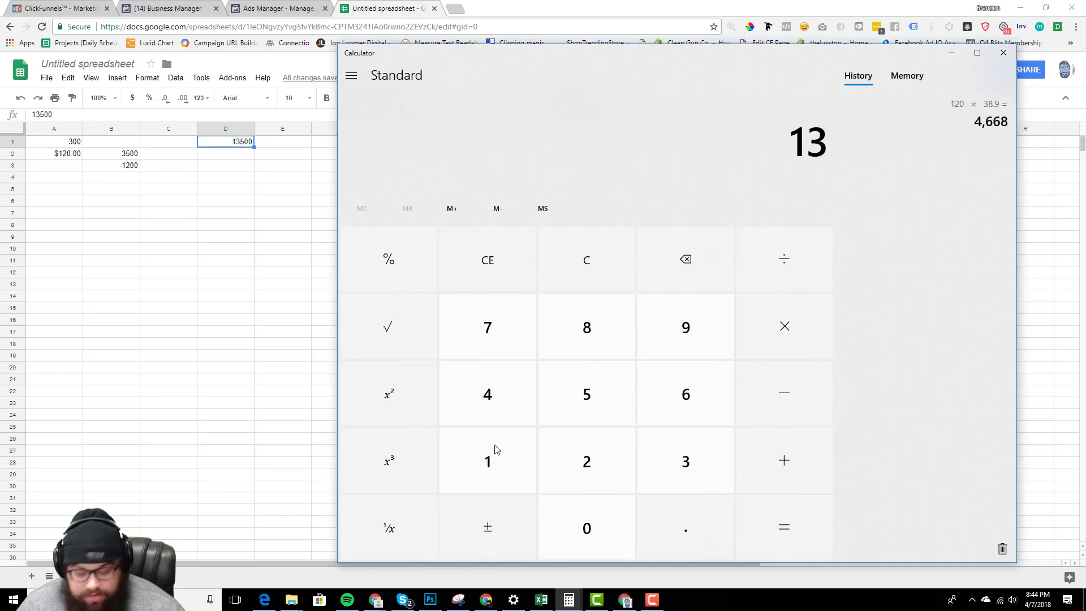
pyautogui.press('5')
pyautogui.press('0')
pyautogui.press('0')
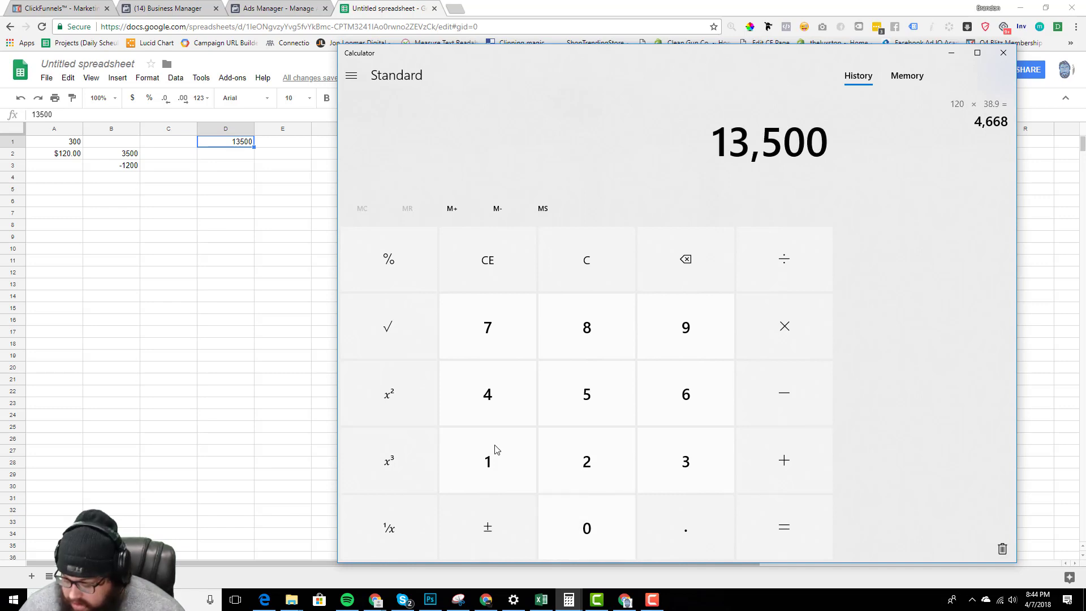
pyautogui.press('-')
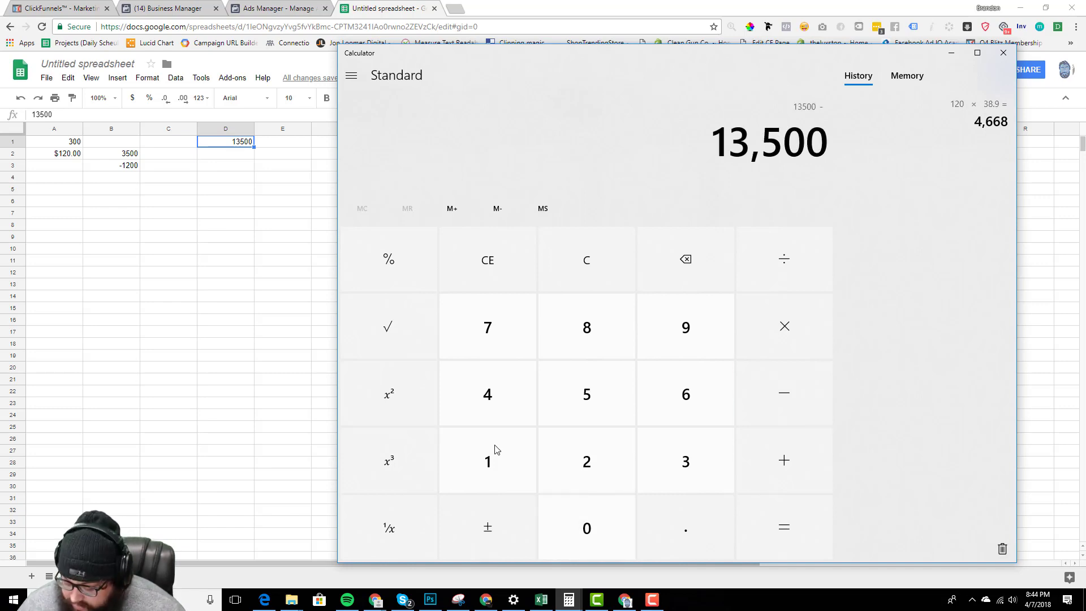
pyautogui.write('4668')
pyautogui.press('Return')
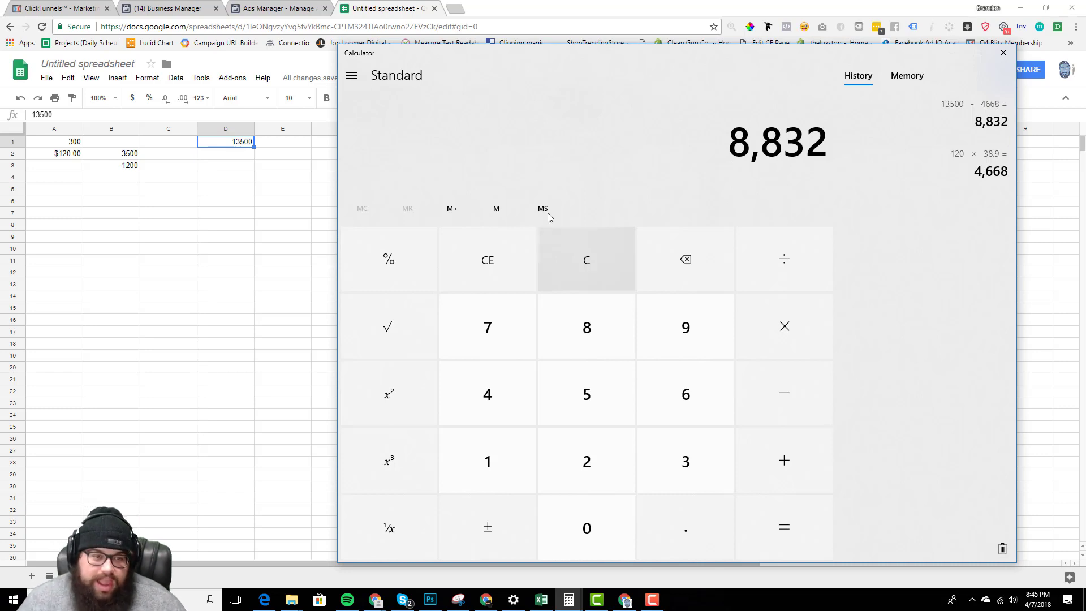
# Return to the spreadsheet and enter 8832 in cell D10 and 300 in cell B10.
pyautogui.click(224, 249)
pyautogui.write('8832')
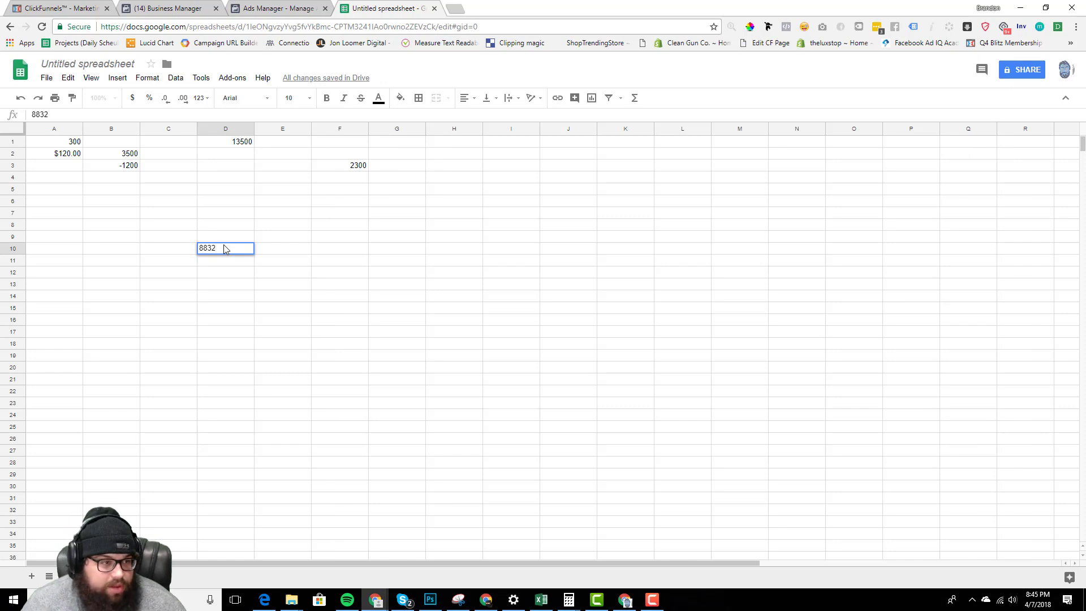
pyautogui.click(119, 214)
pyautogui.click(66, 146)
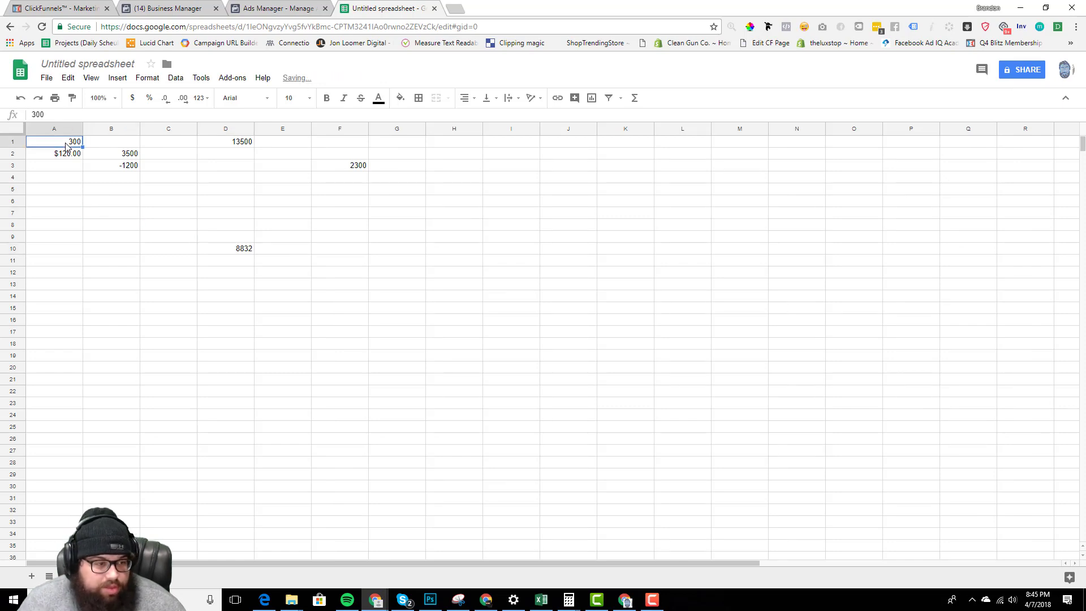
pyautogui.click(96, 256)
pyautogui.write('300')
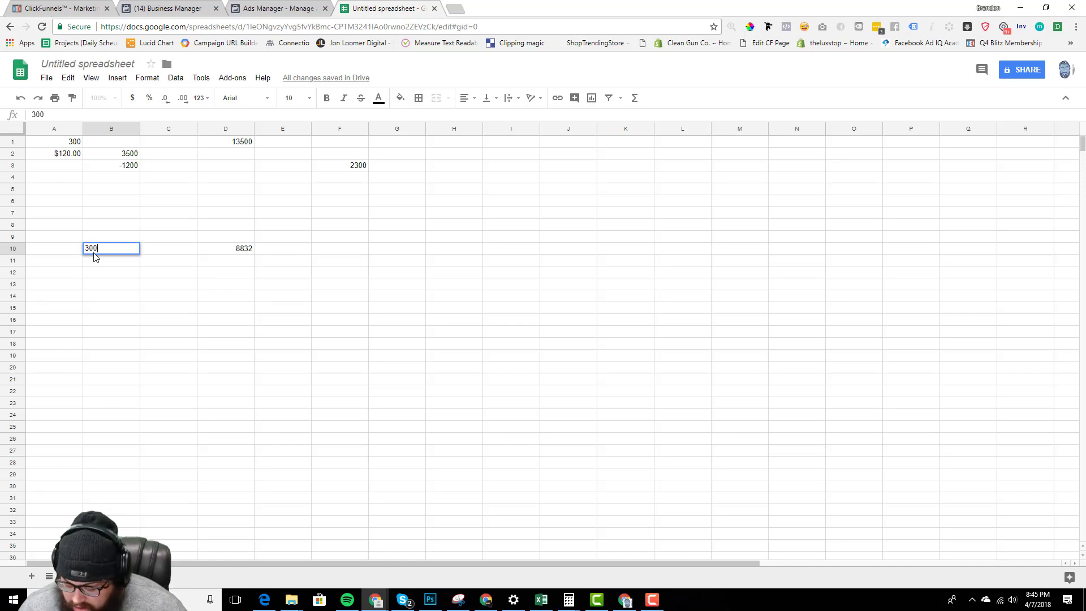
pyautogui.press('Return')
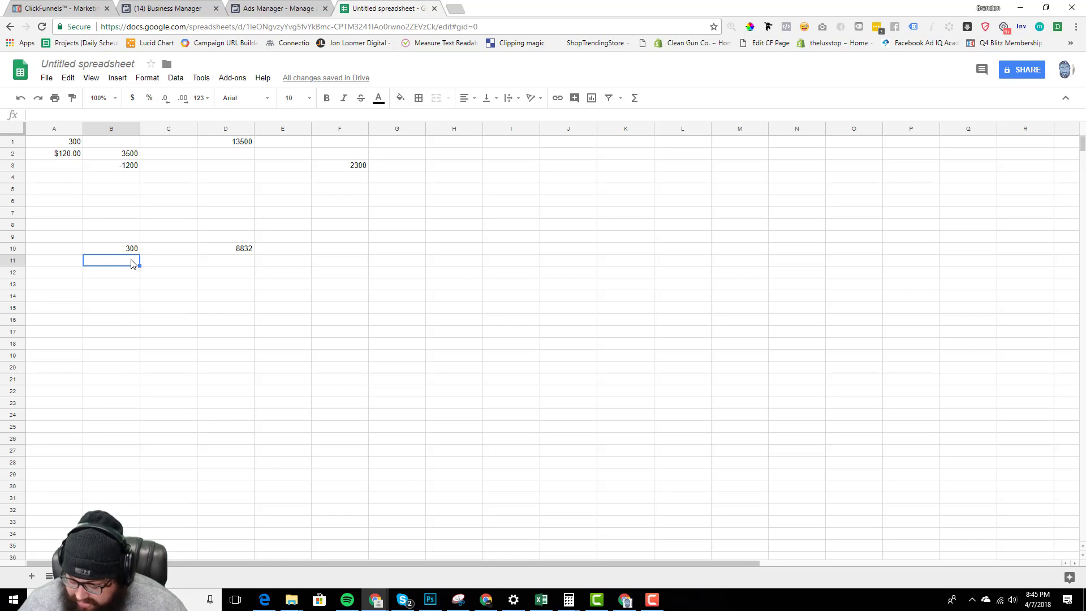
# Enter 600 in cell B12 and 3.5 in cell B13.
pyautogui.press('Down')
pyautogui.write('600')
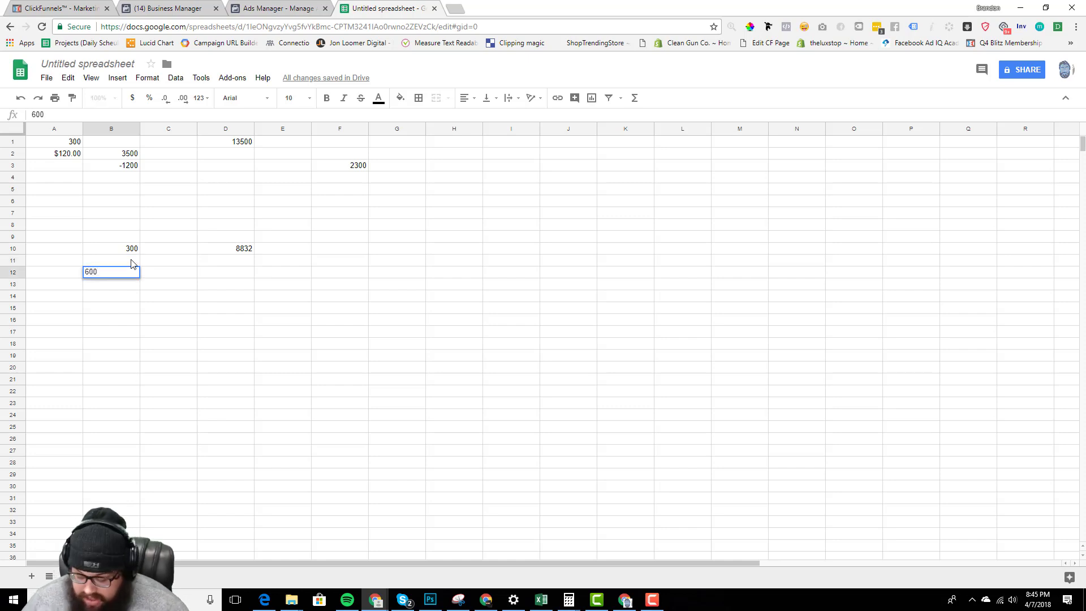
pyautogui.press('Return')
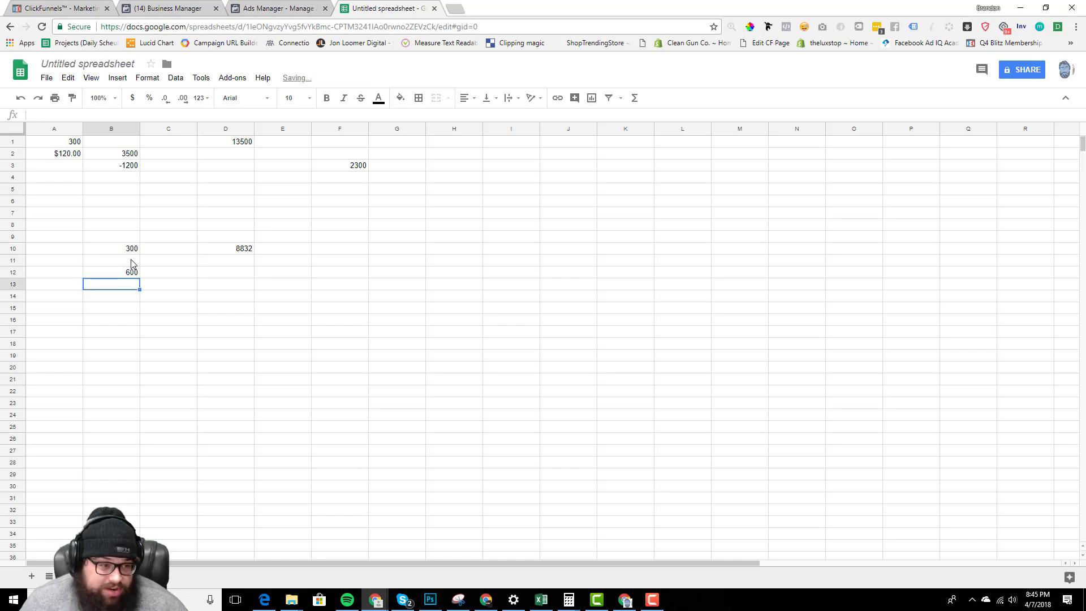
pyautogui.moveTo(134, 276); pyautogui.dragTo(134, 291)
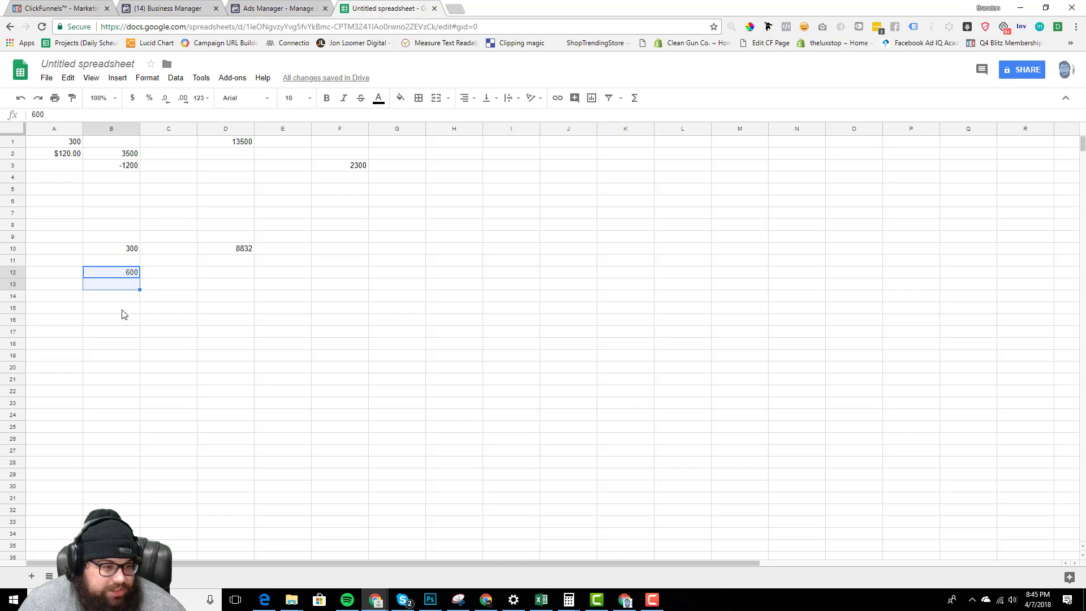
pyautogui.click(124, 286)
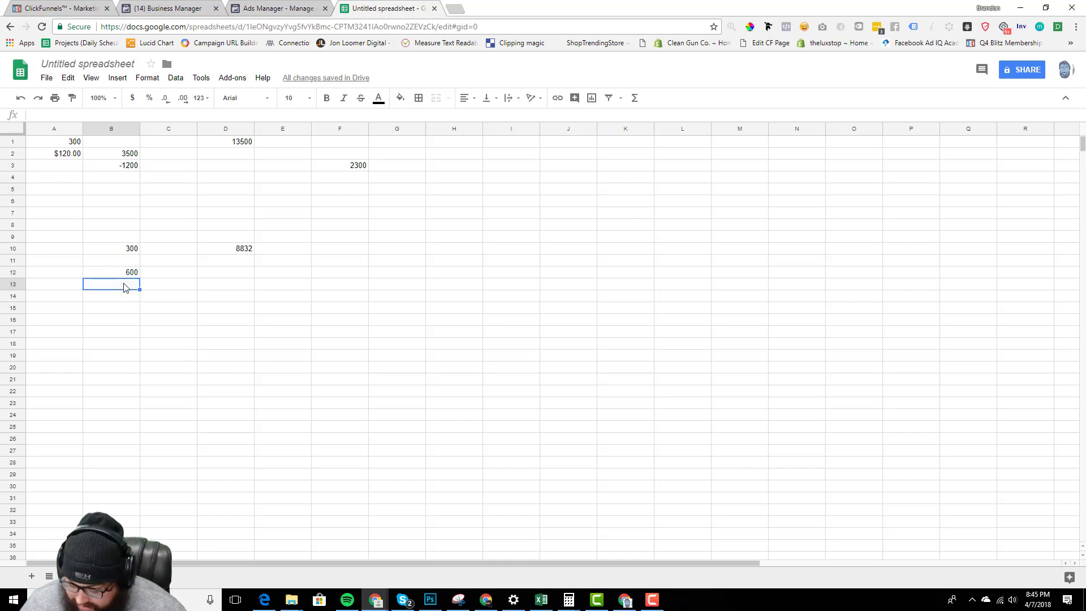
pyautogui.write('3.5')
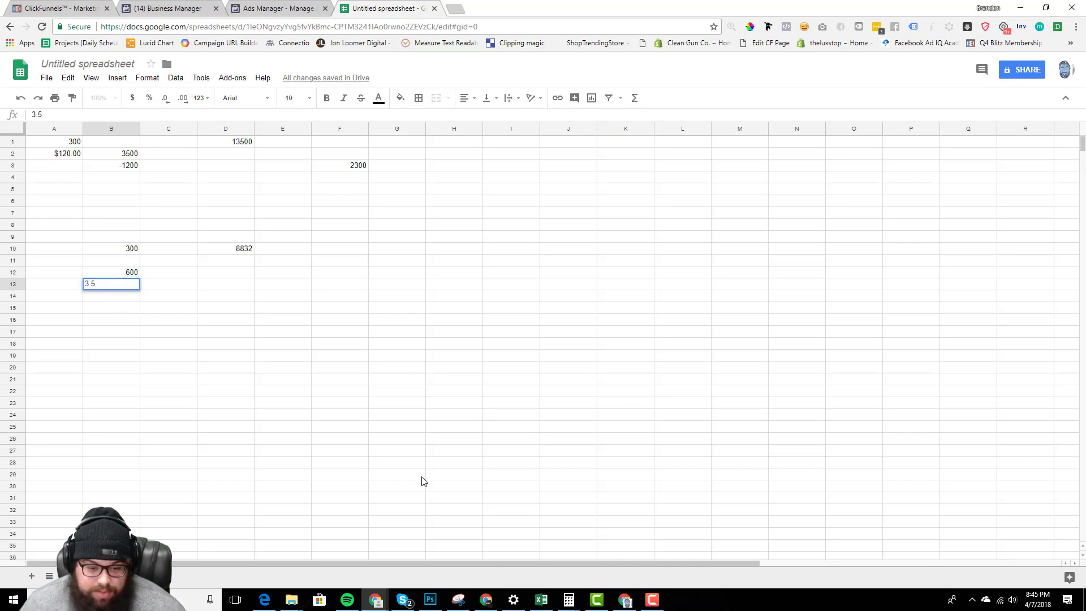
# Switch to the most recent Calculator window, multiply 3.5 by 600, and minimize the window to return to the spreadsheet.
pyautogui.moveTo(582, 608)
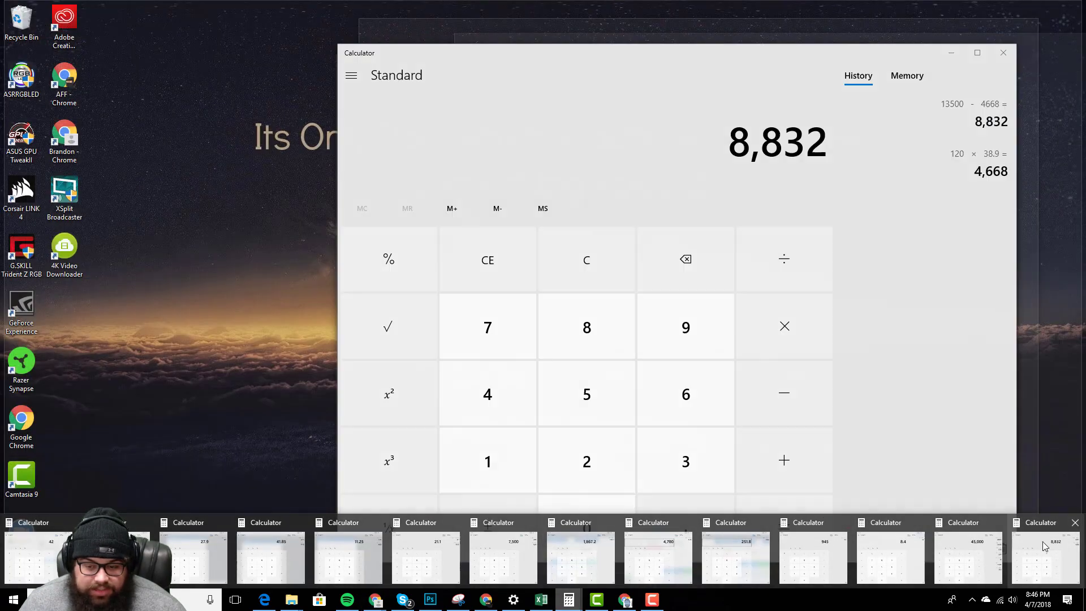
pyautogui.click(1045, 544)
pyautogui.click(716, 464)
pyautogui.click(691, 518)
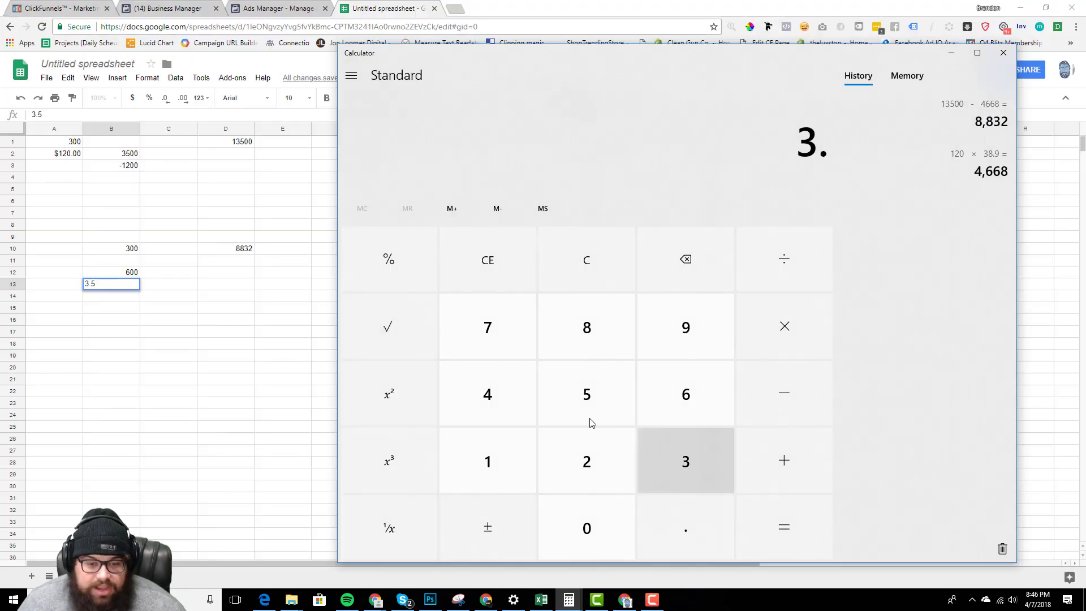
pyautogui.click(588, 410)
pyautogui.click(781, 332)
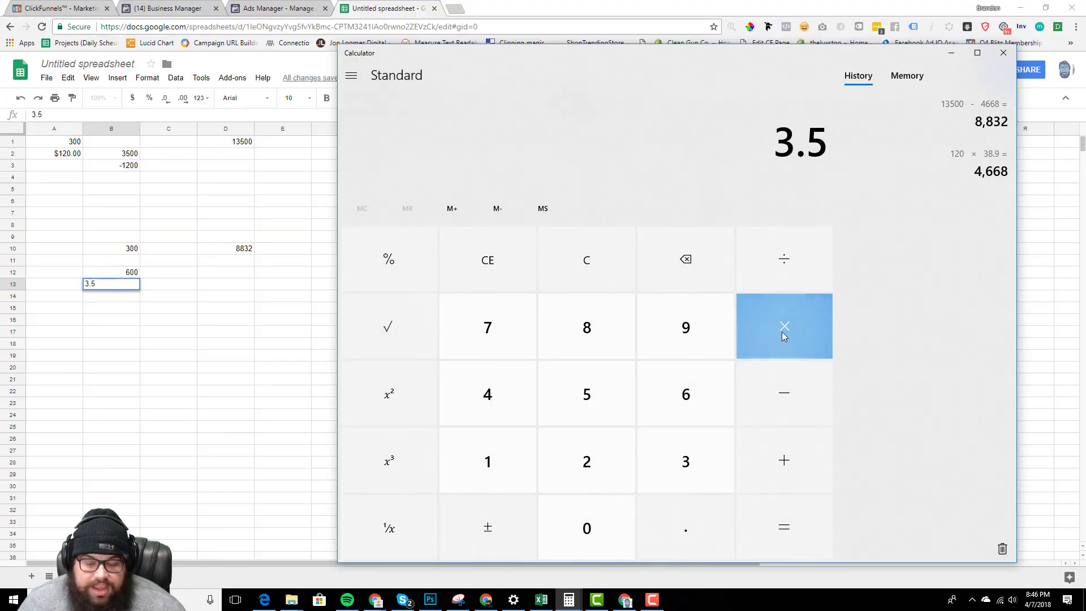
pyautogui.click(645, 400)
pyautogui.click(570, 556)
pyautogui.click(588, 553)
pyautogui.click(782, 531)
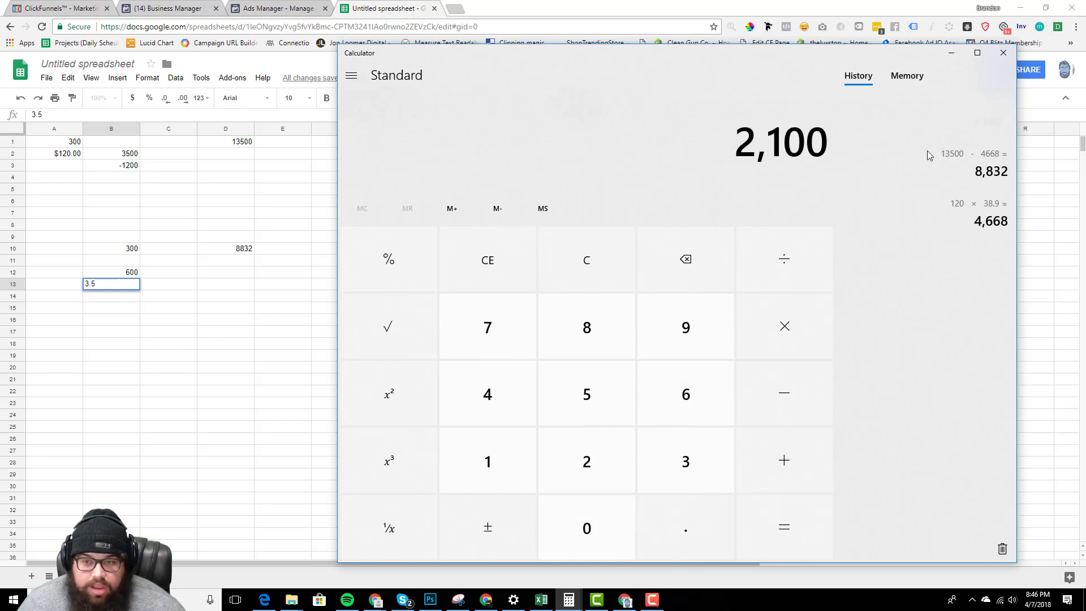
pyautogui.click(949, 59)
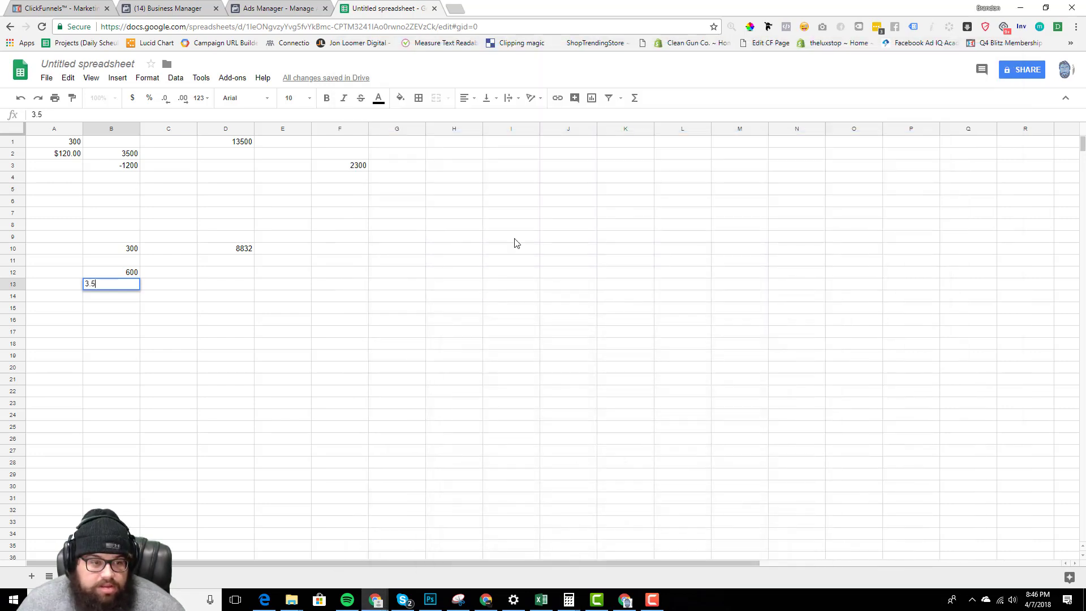
# Enter -2100 in cell D11 and -3000 in cell D12 as deductions below the 8832 figure.
pyautogui.click(231, 266)
pyautogui.write('-2100')
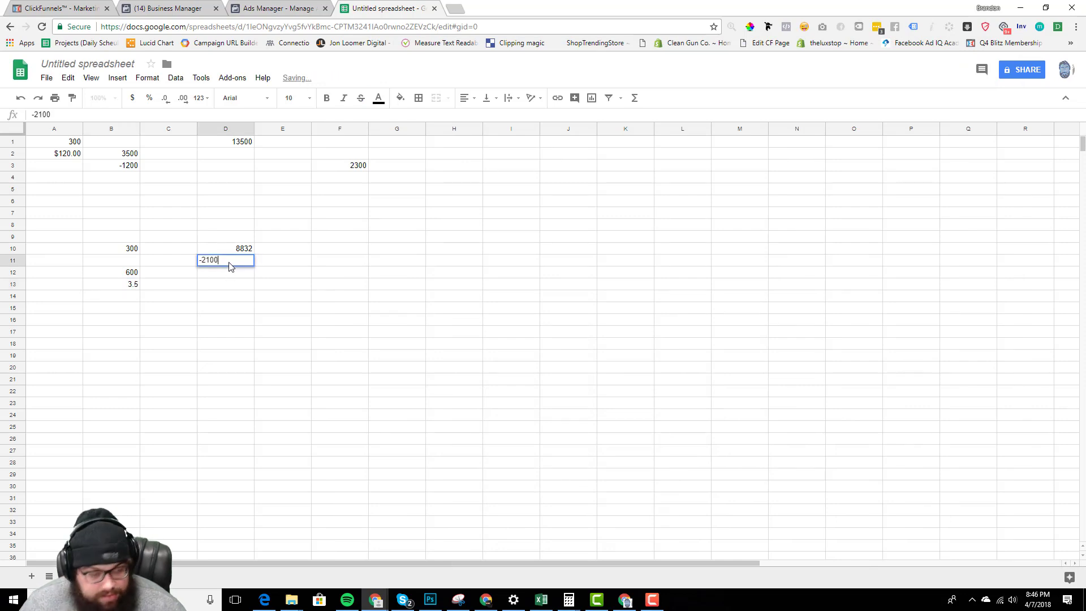
pyautogui.press('Return')
pyautogui.write('-')
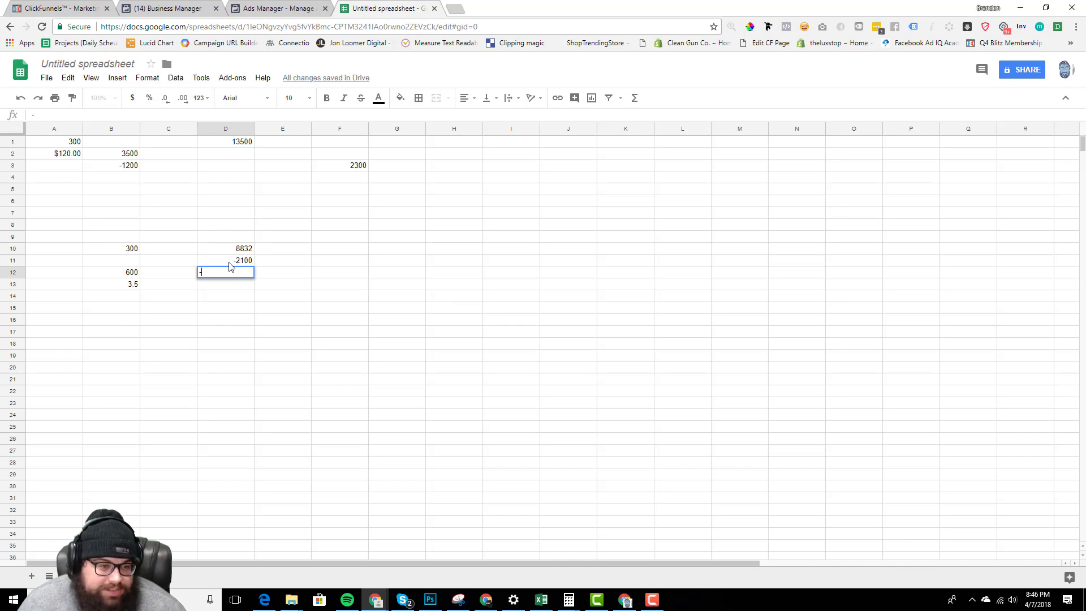
pyautogui.write('300')
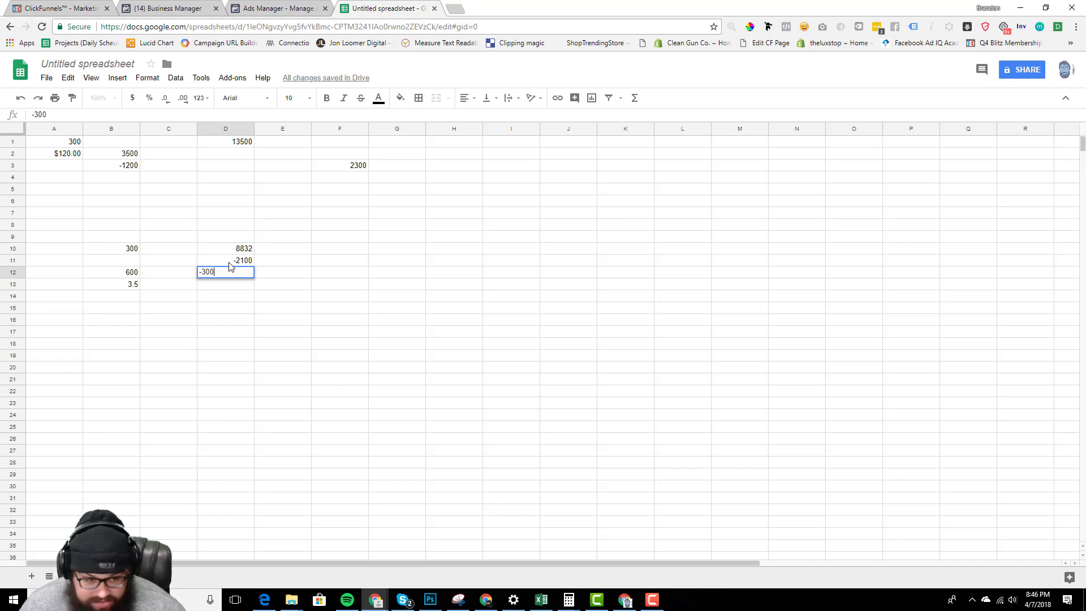
pyautogui.write('0')
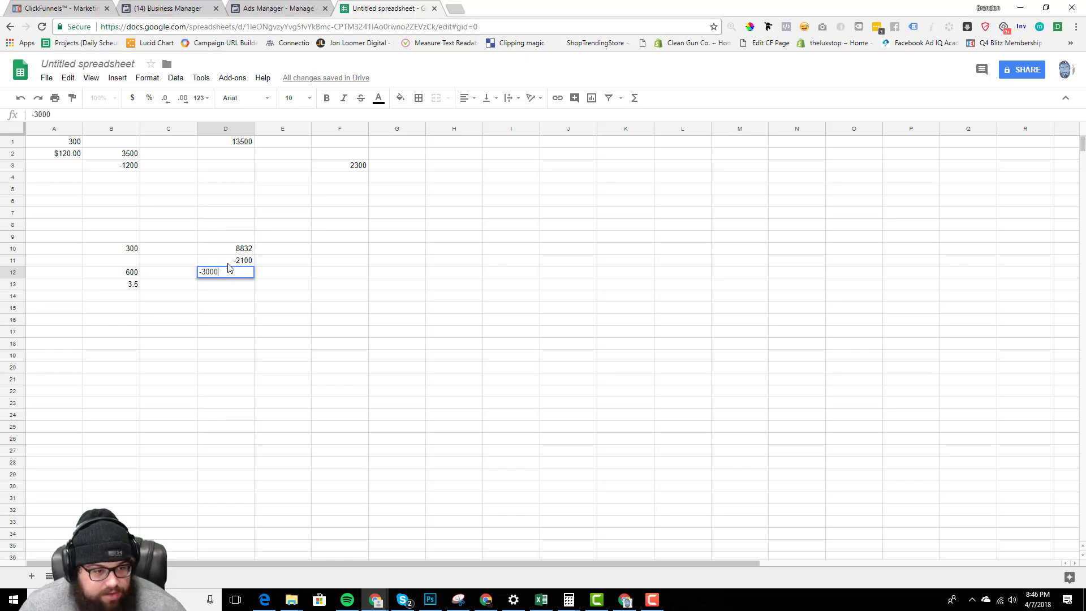
pyautogui.click(207, 307)
# Check the sum of D10 through D12 and enter 3732 in cell D14.
pyautogui.moveTo(236, 249); pyautogui.dragTo(237, 274)
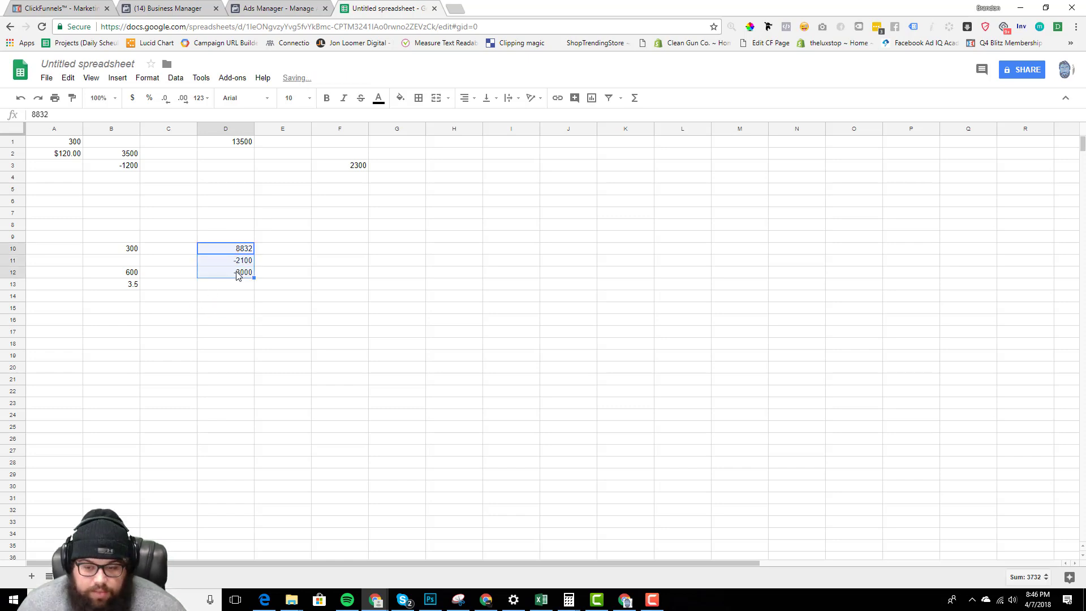
pyautogui.click(236, 301)
pyautogui.write('3732')
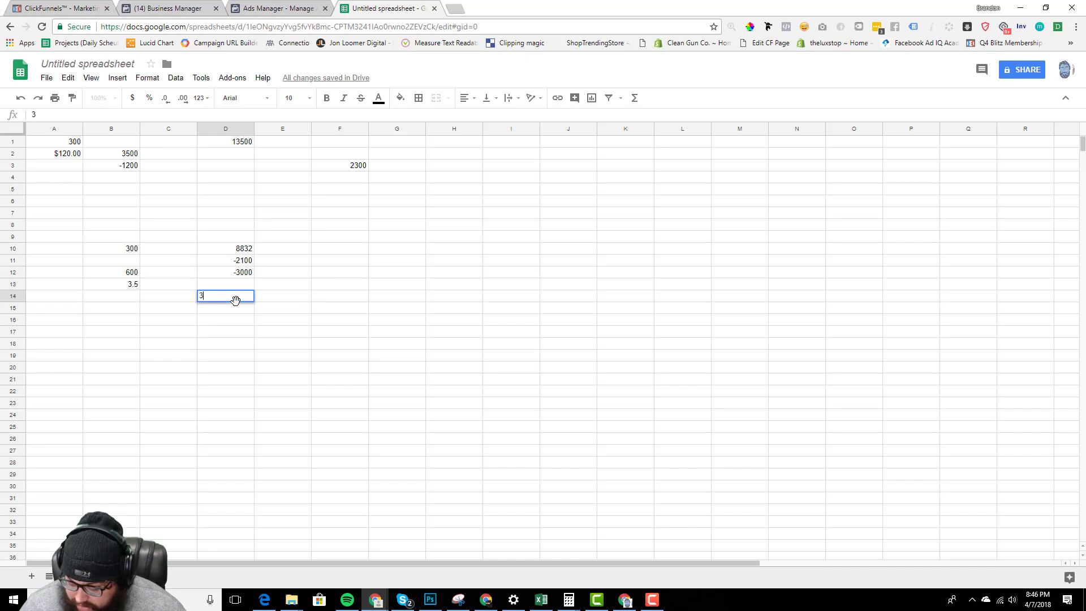
pyautogui.click(220, 354)
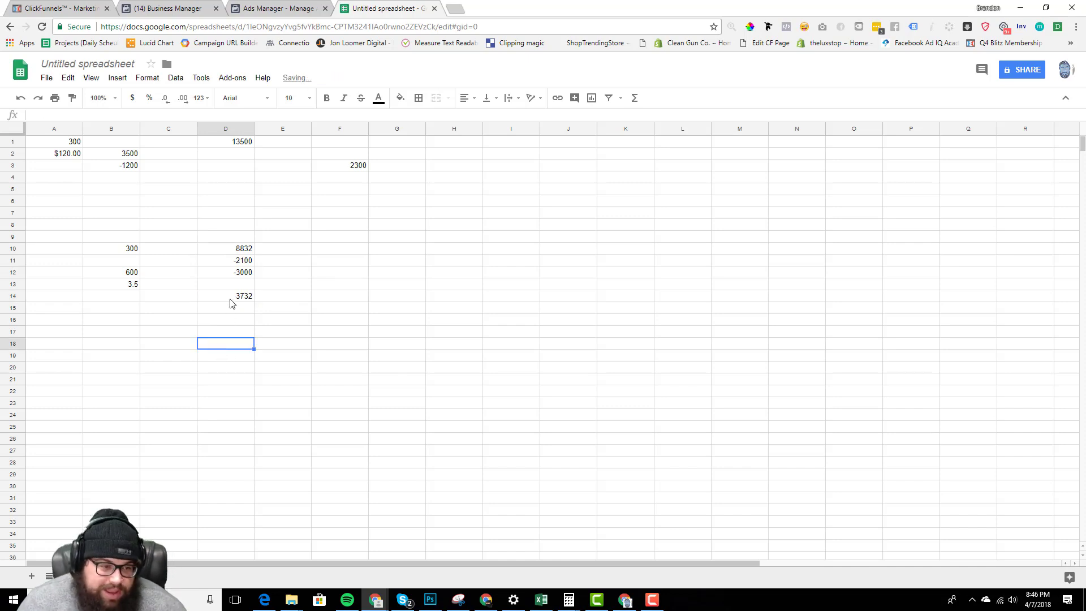
# Compare the monthly figure in D14 with the figure in F3.
pyautogui.click(232, 301)
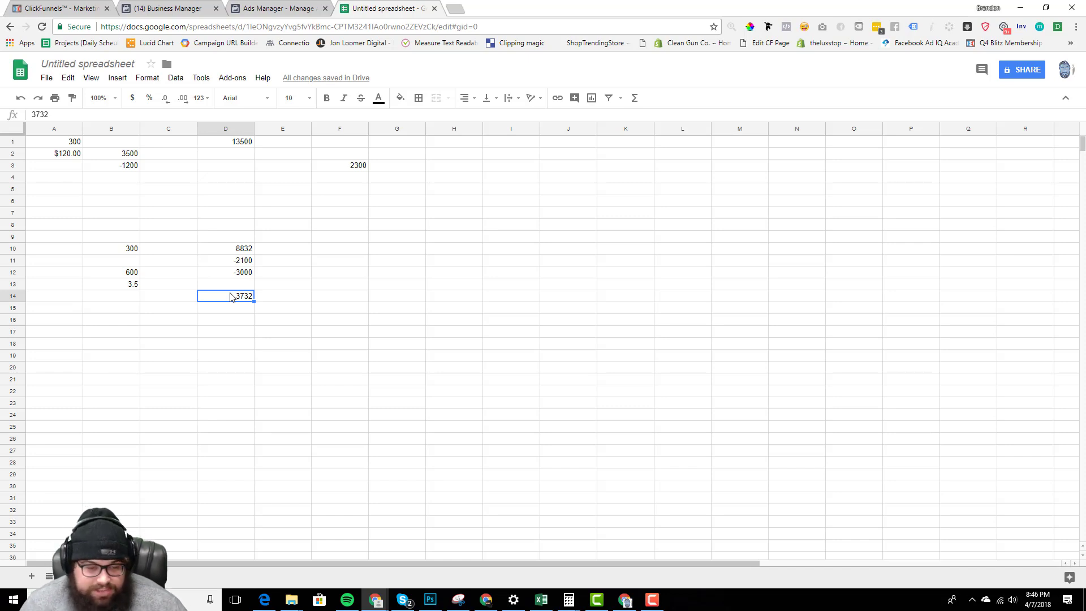
pyautogui.click(333, 167)
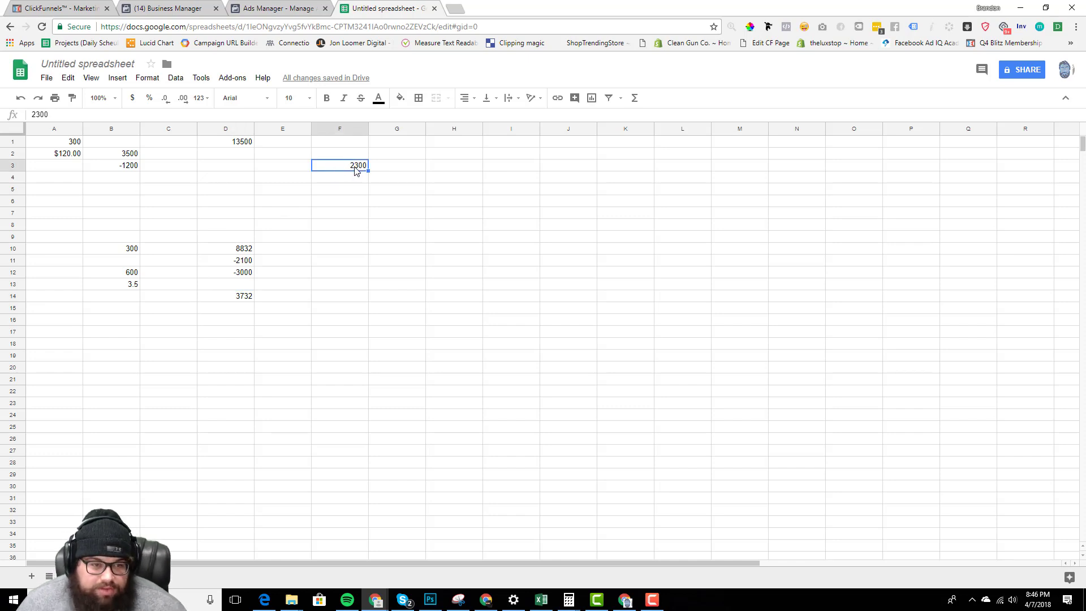
pyautogui.moveTo(347, 167); pyautogui.dragTo(302, 262)
pyautogui.click(302, 262)
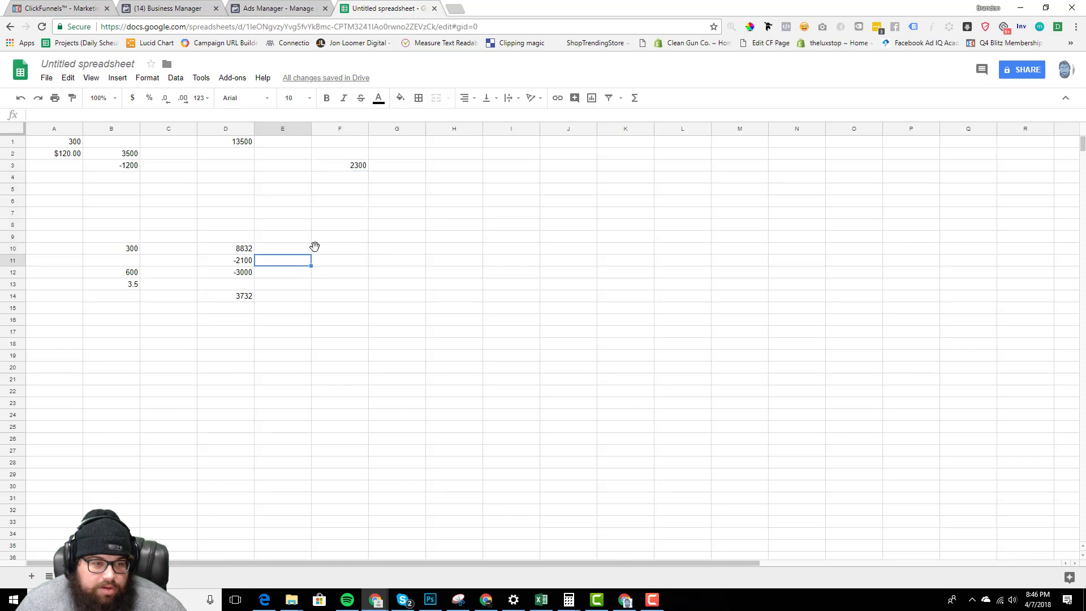
pyautogui.click(358, 168)
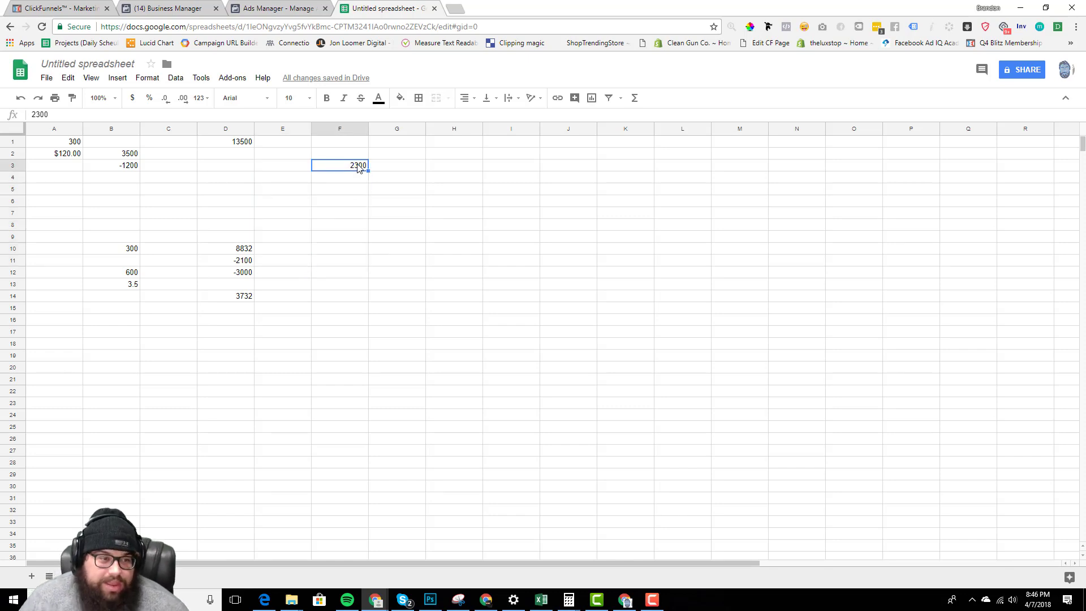
pyautogui.click(235, 301)
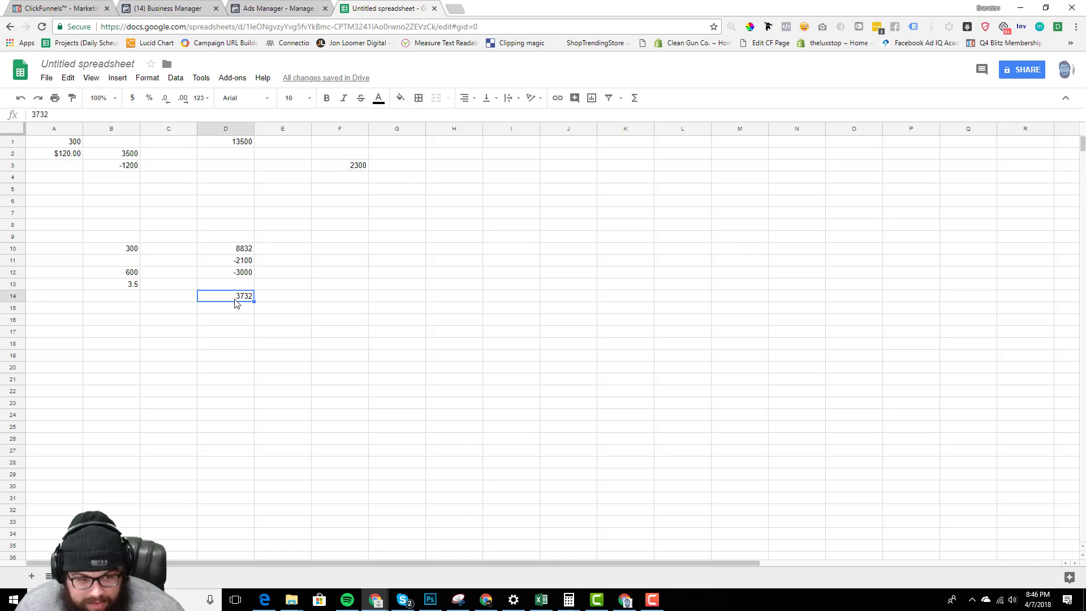
pyautogui.click(354, 167)
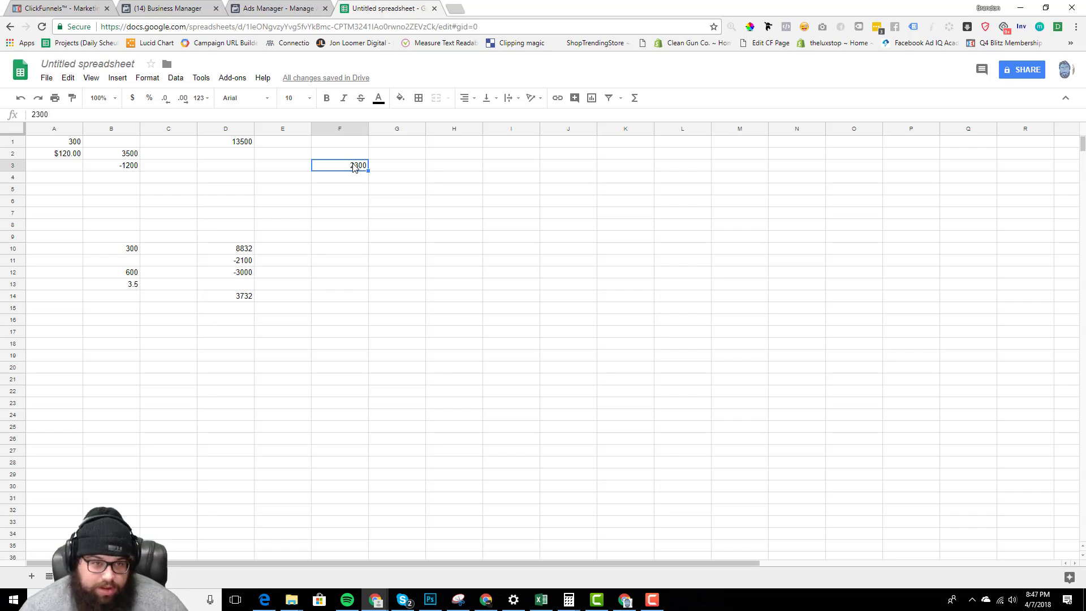
# Switch to Facebook Ads Manager and open the US,GB,AU - 18+ ad set for editing.
pyautogui.click(148, 14)
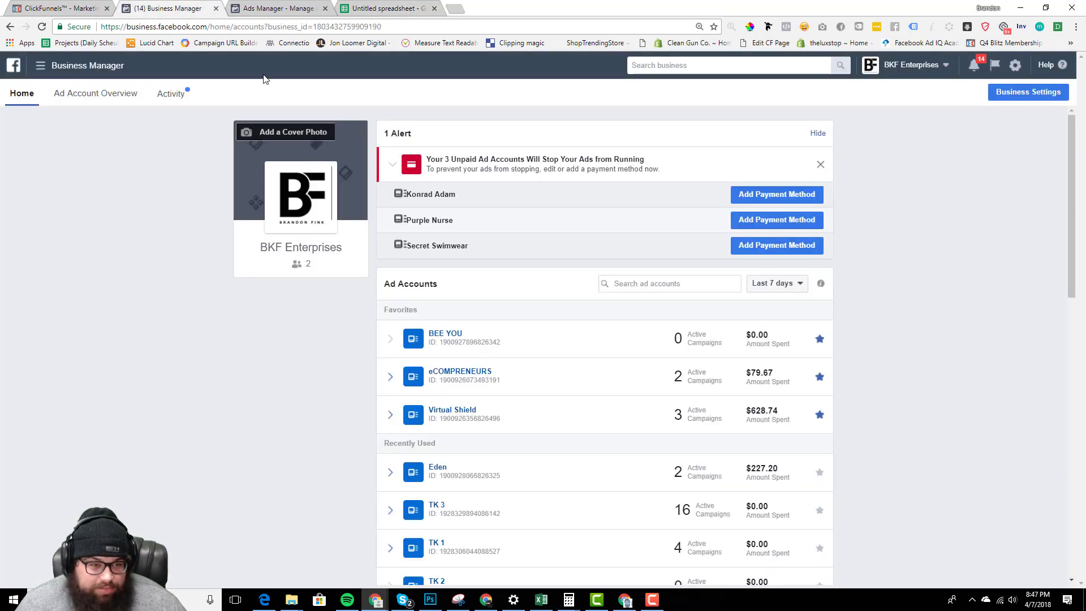
pyautogui.click(272, 14)
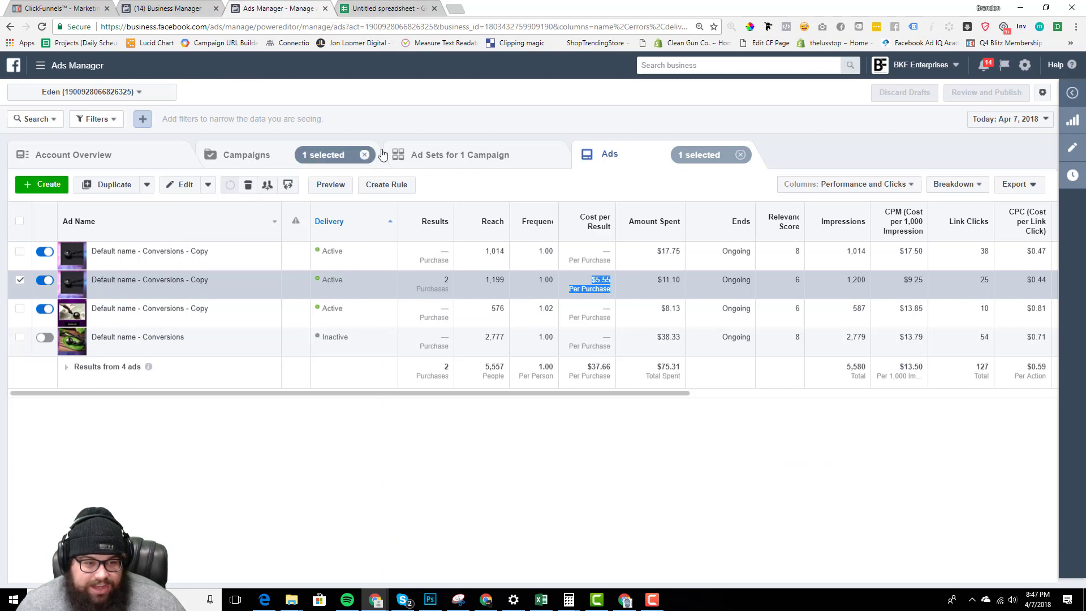
pyautogui.click(413, 159)
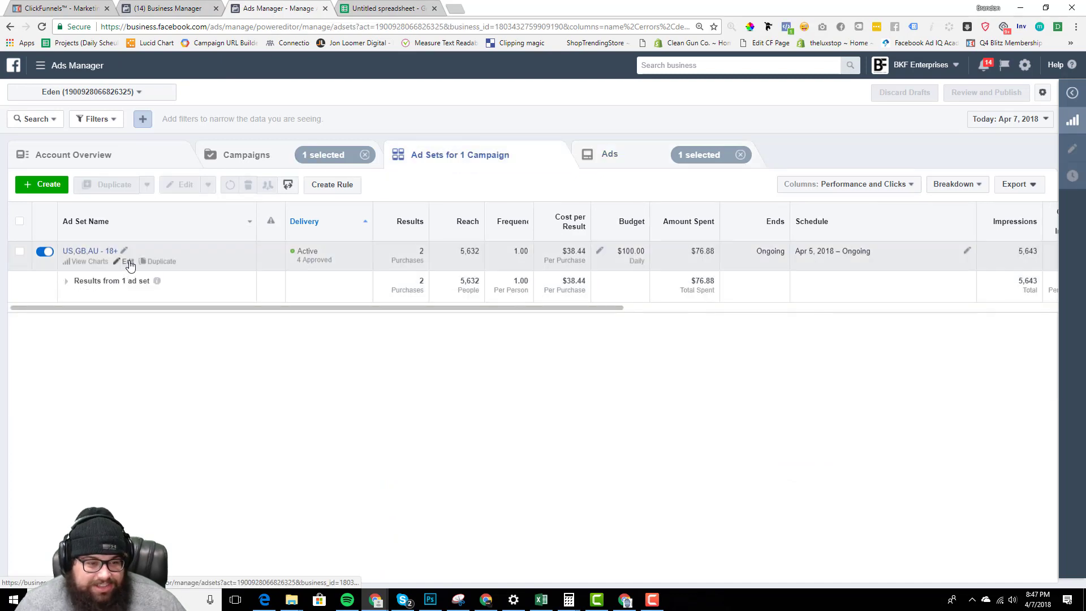
pyautogui.click(129, 263)
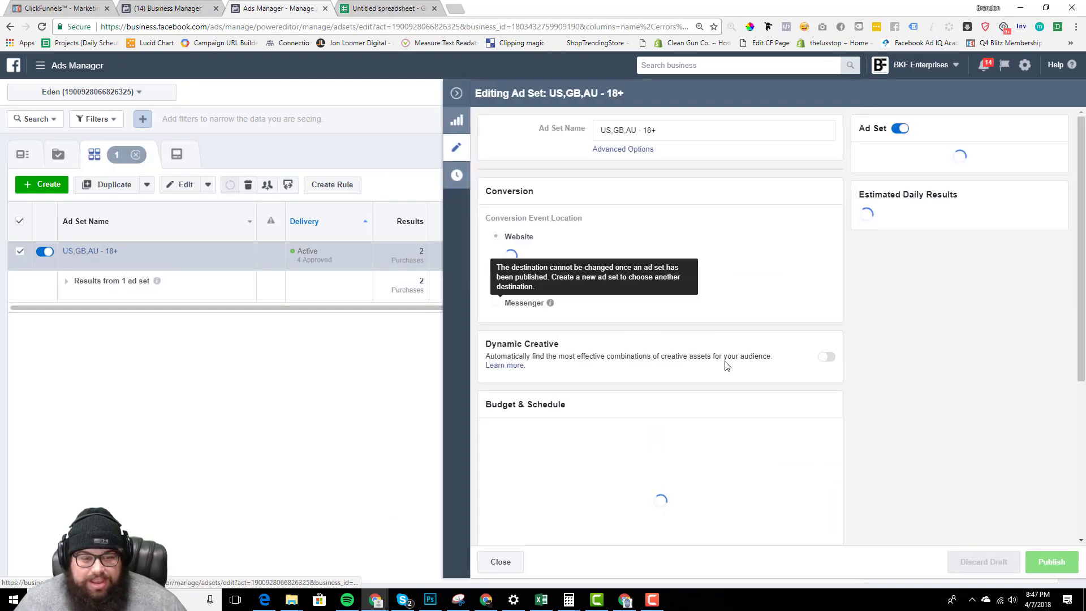
# Collapse the ad set editing pane in Ads Manager and switch back to the Google Sheets projection spreadsheet.
pyautogui.moveTo(1005, 386)
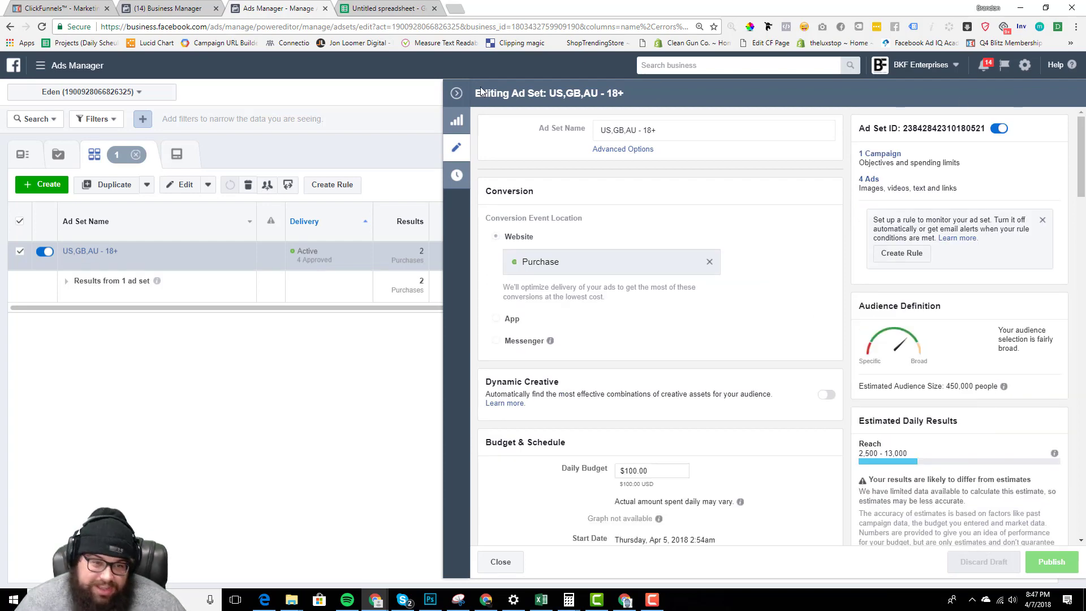
pyautogui.click(457, 94)
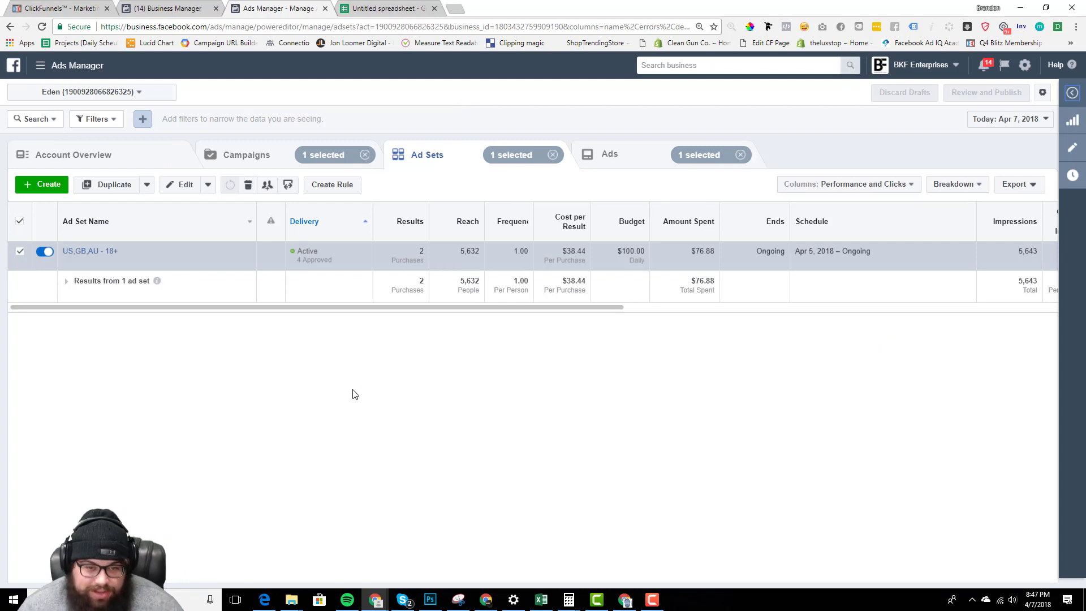
pyautogui.click(400, 8)
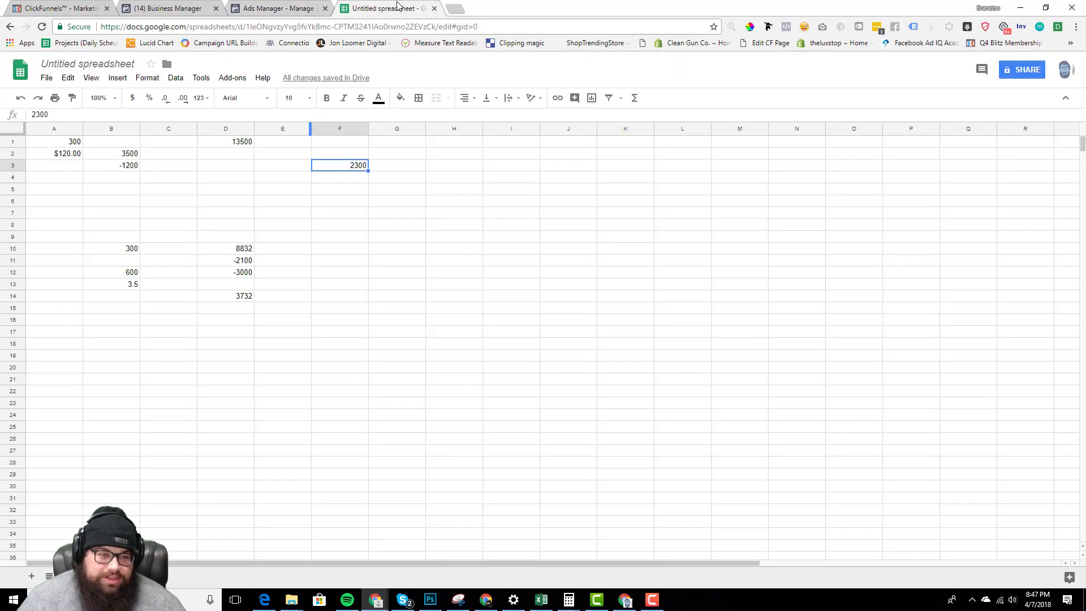
pyautogui.click(364, 188)
pyautogui.click(347, 167)
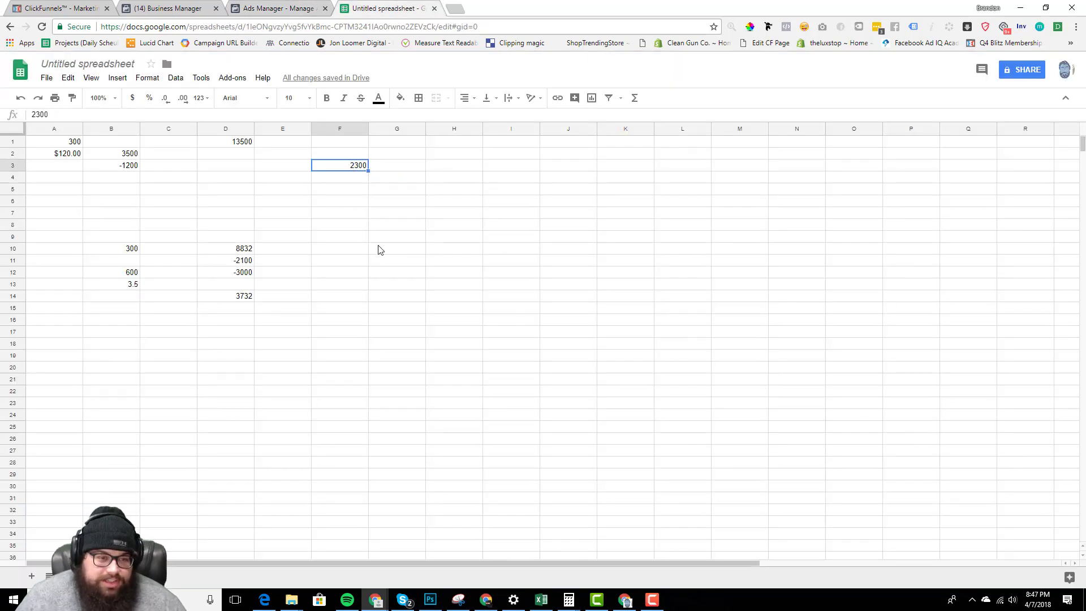
# Enter 6000 in cell F11 and 10000 in cell F13.
pyautogui.click(354, 266)
pyautogui.write('6000')
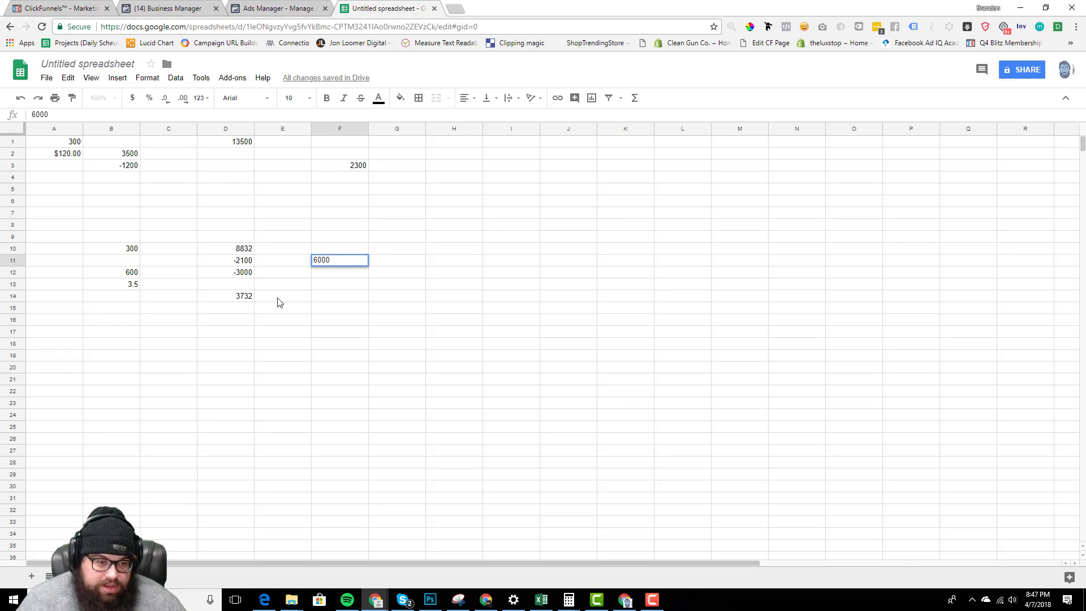
pyautogui.click(327, 286)
pyautogui.write('1000')
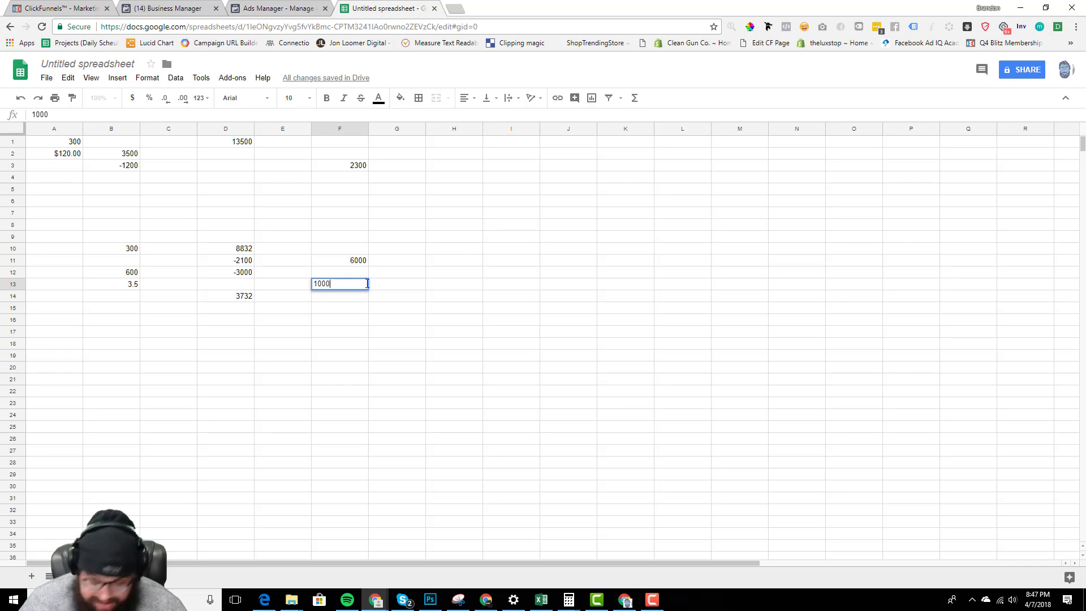
pyautogui.write('0')
pyautogui.press('Return')
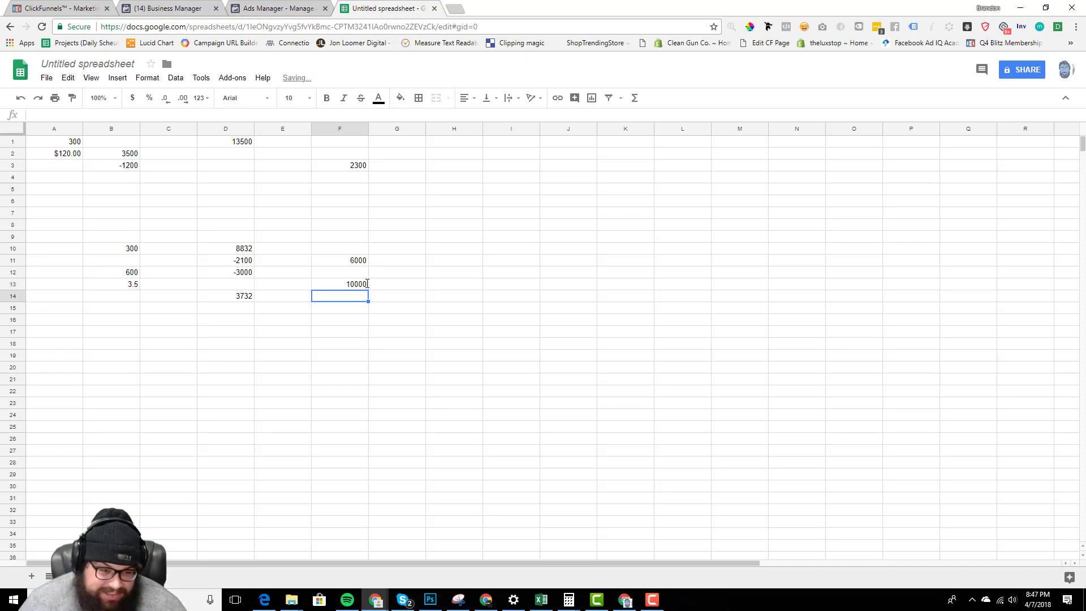
pyautogui.press('Right')
pyautogui.press('Right')
pyautogui.press('Right')
pyautogui.press('Up')
pyautogui.press('Up')
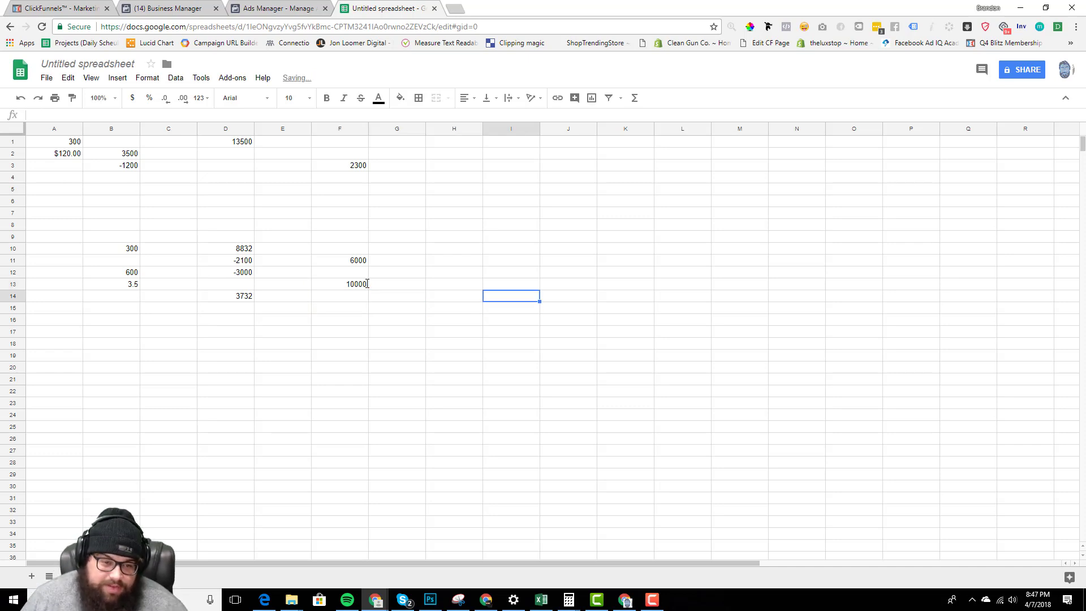
pyautogui.press('Up')
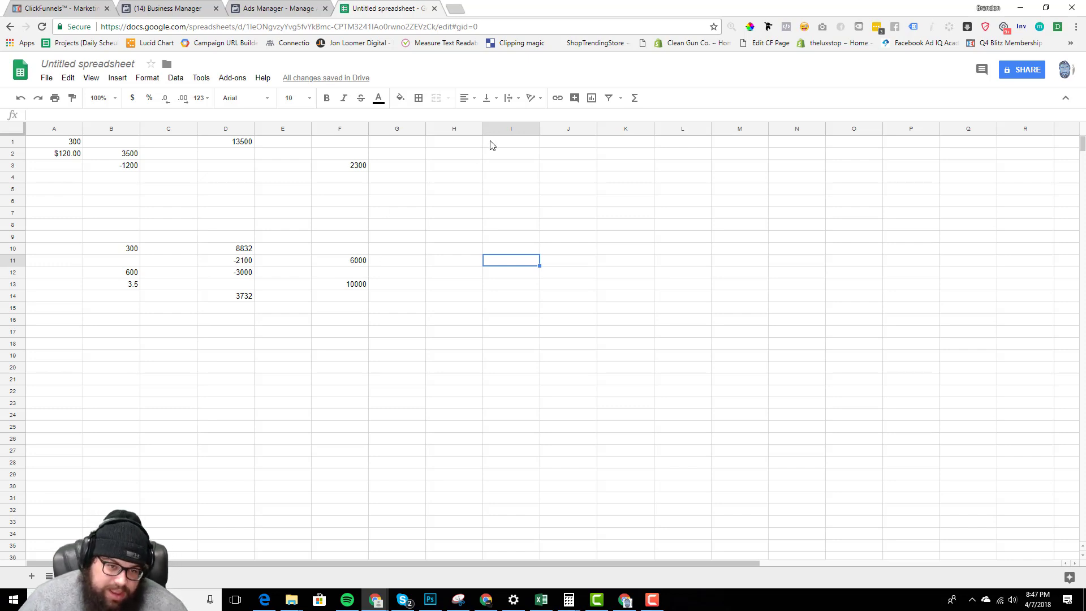
pyautogui.moveTo(490, 144); pyautogui.dragTo(799, 416)
pyautogui.click(798, 417)
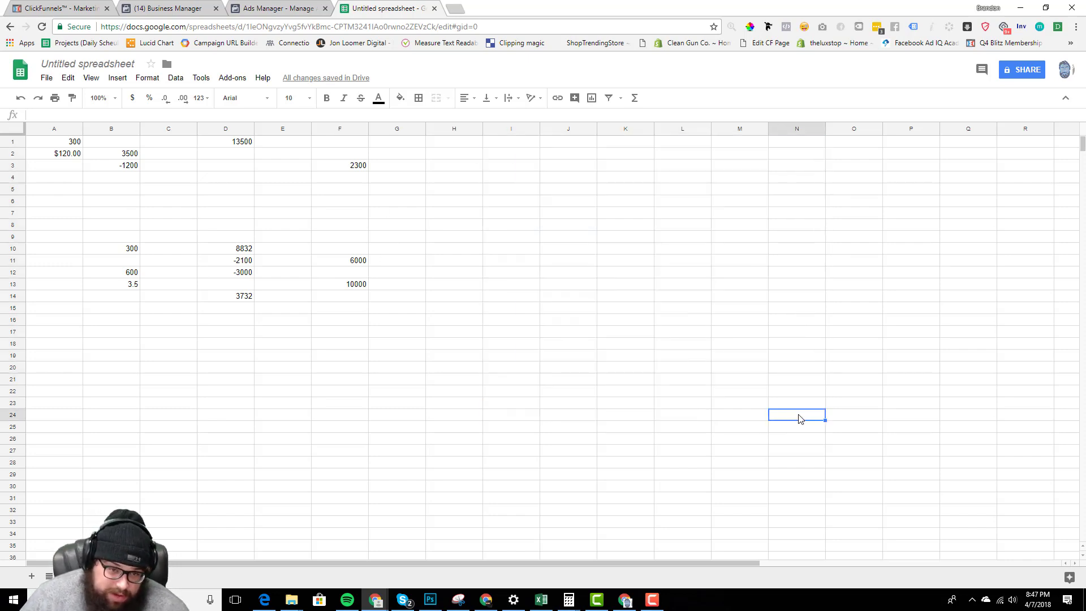
pyautogui.click(516, 146)
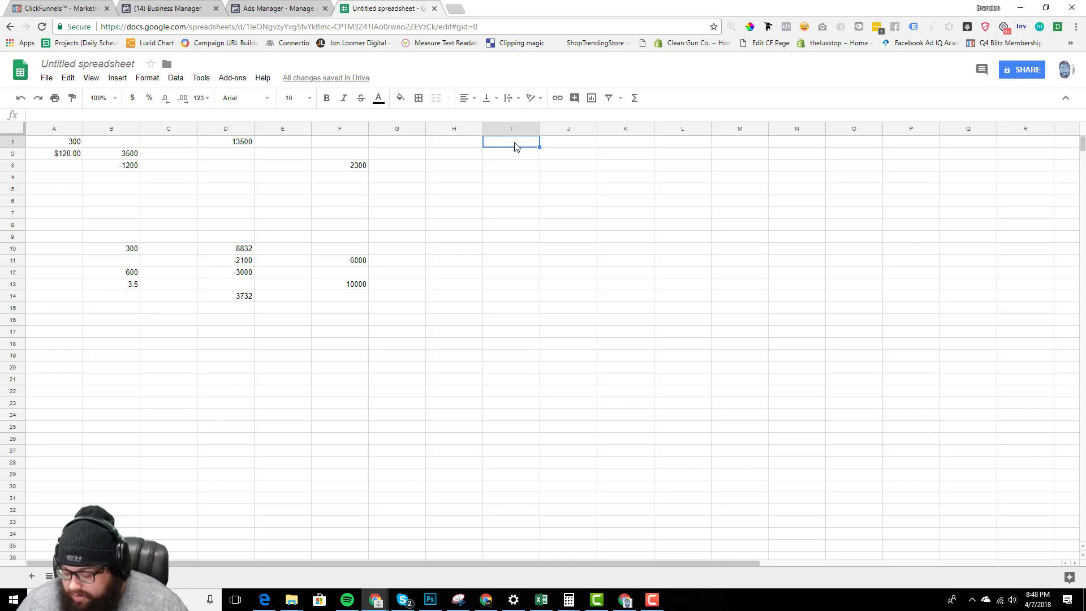
pyautogui.write('1-2')
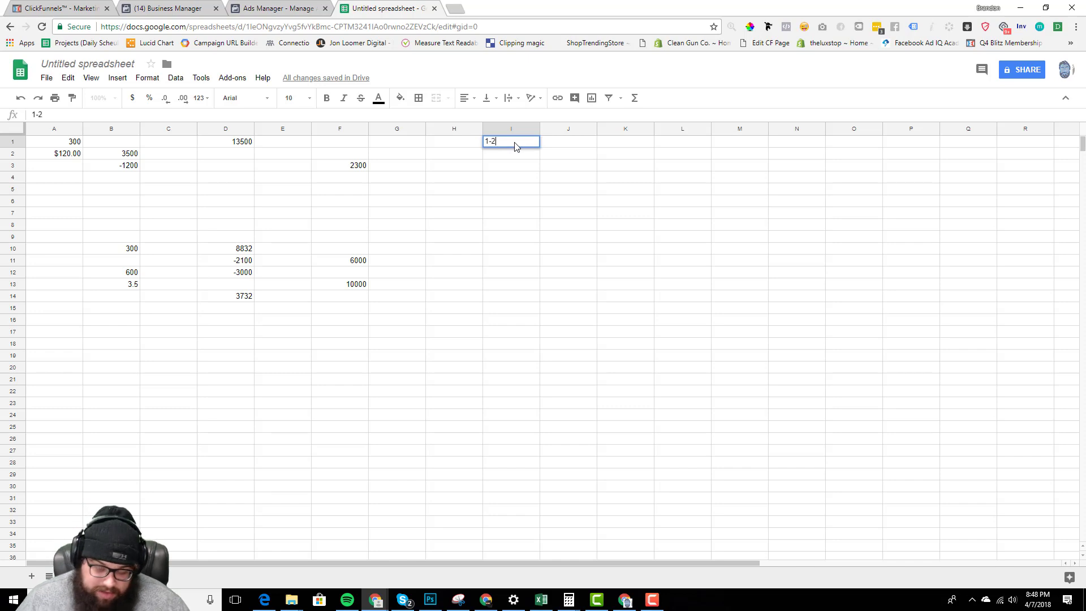
pyautogui.press('BackSpace')
pyautogui.press('BackSpace')
pyautogui.press('BackSpace')
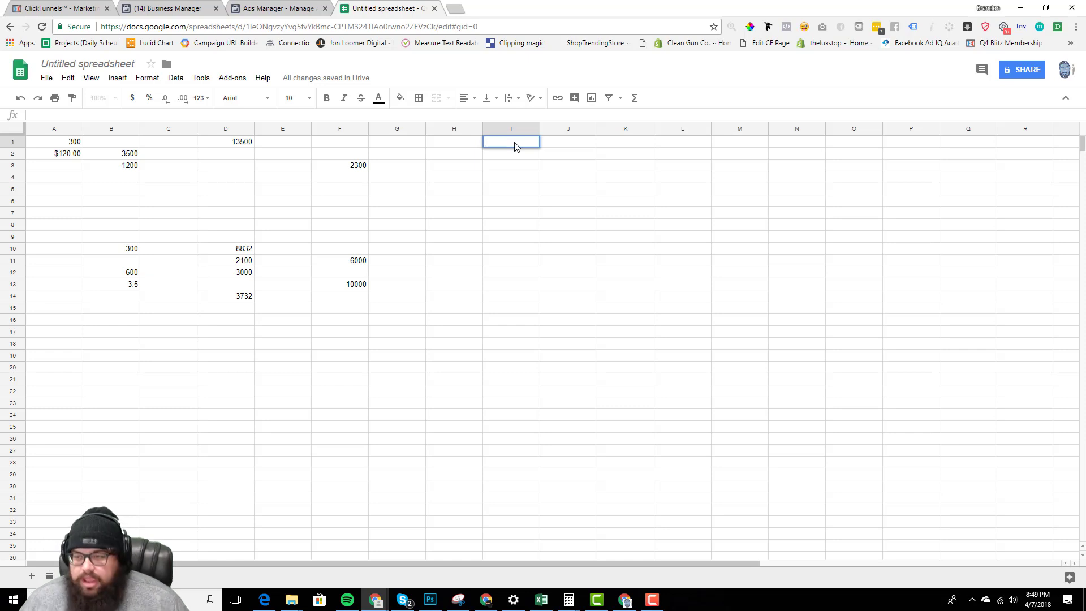
pyautogui.doubleClick(517, 142)
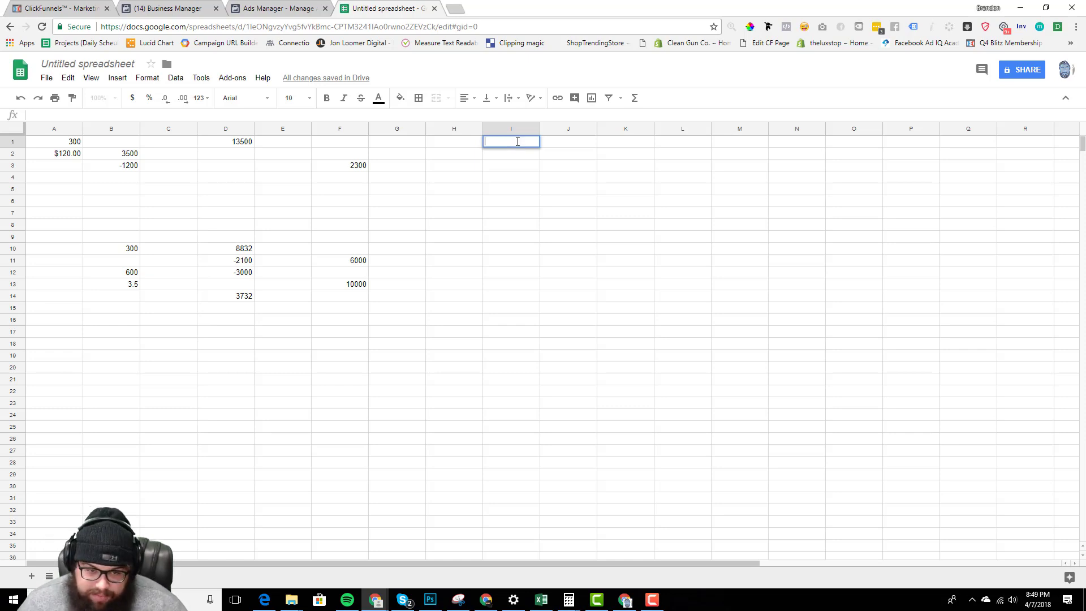
pyautogui.write('5')
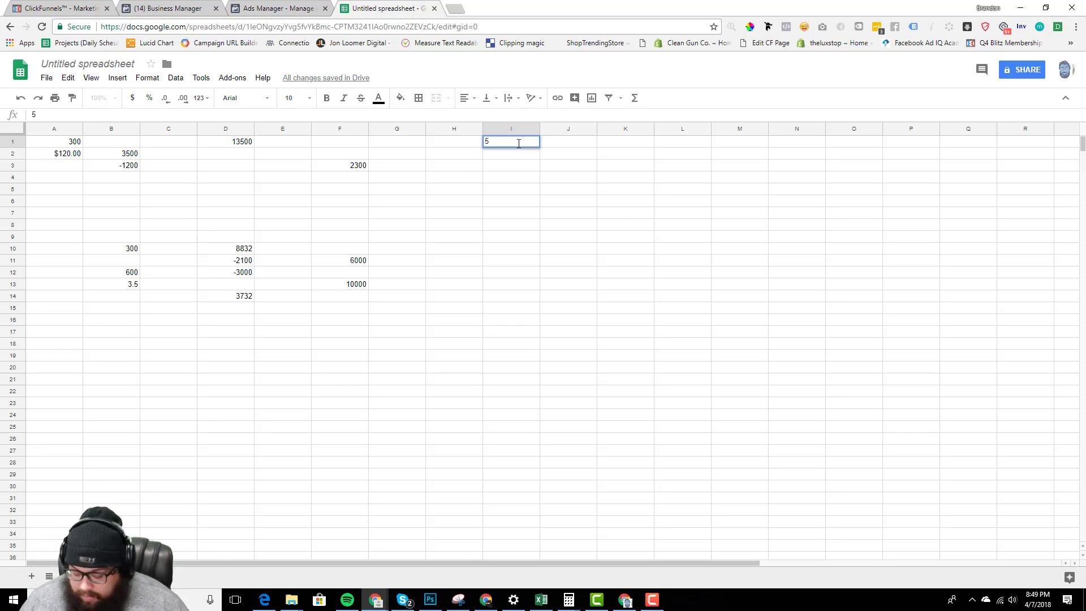
pyautogui.press('BackSpace')
# Enter 3 in cell L1.
pyautogui.click(691, 146)
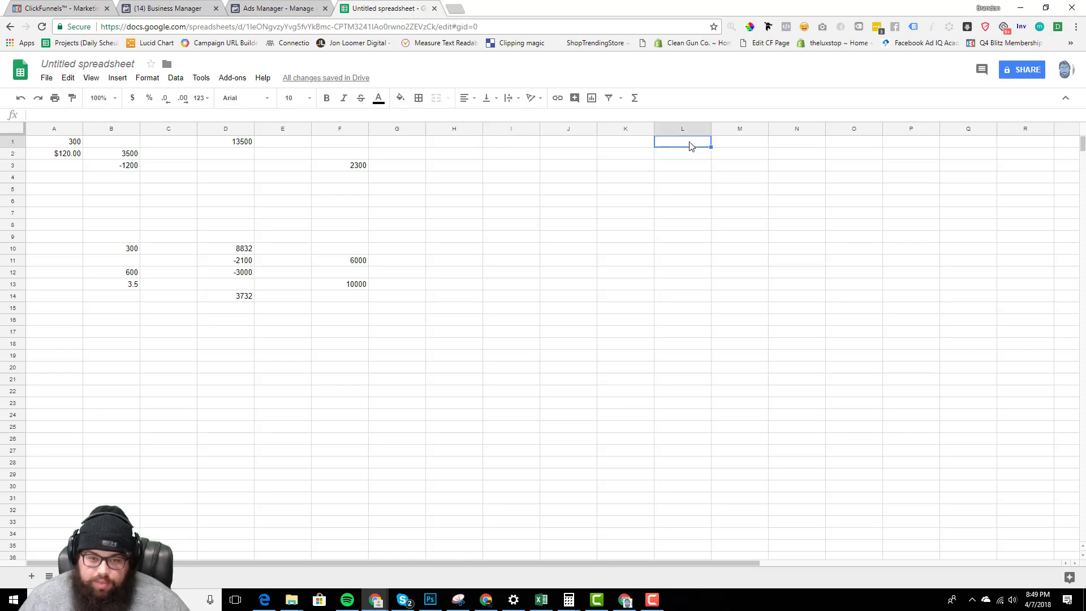
pyautogui.write('3')
pyautogui.click(692, 167)
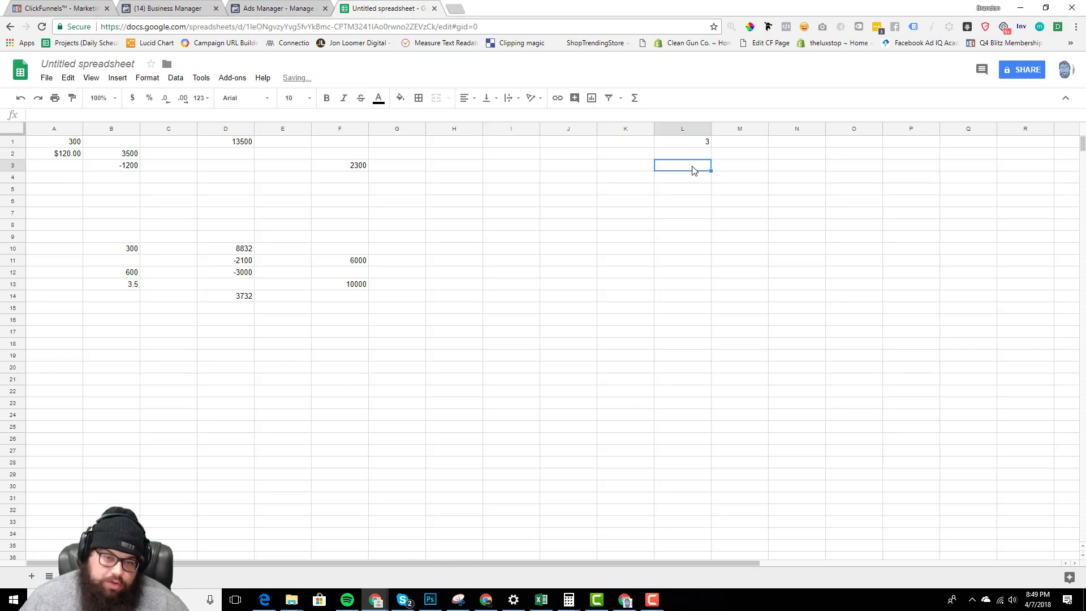
# Set cell L1 to 2 and enter 8 in cell J1.
pyautogui.click(701, 147)
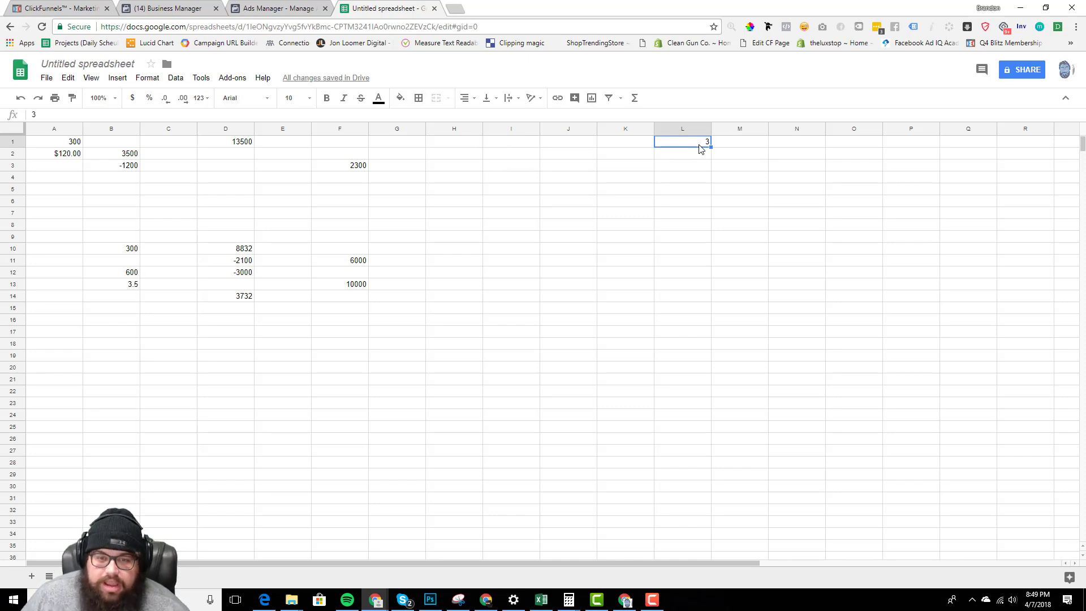
pyautogui.write('2')
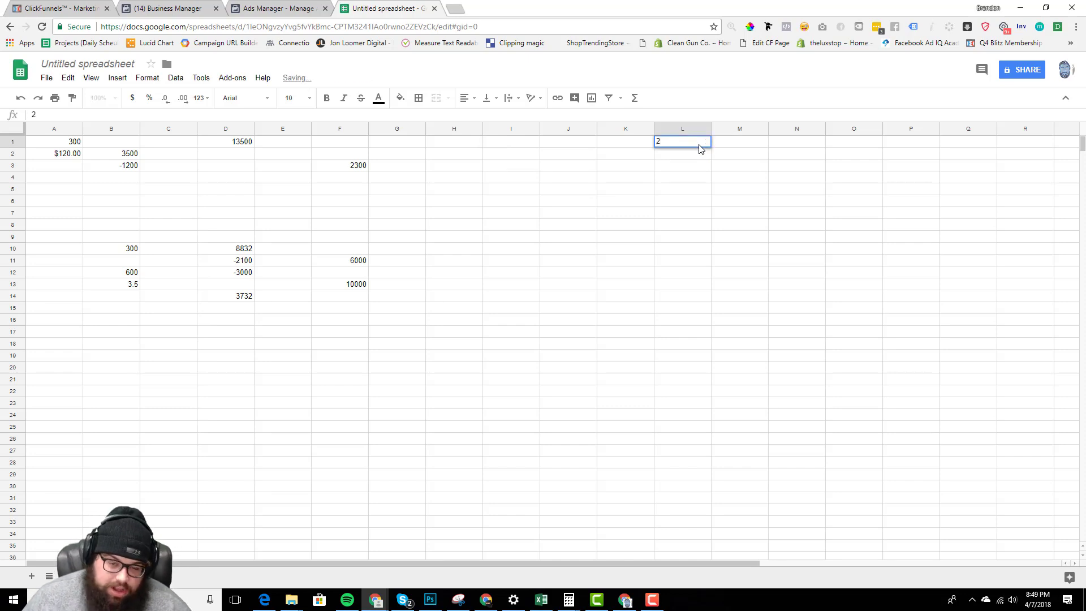
pyautogui.click(684, 178)
pyautogui.click(547, 146)
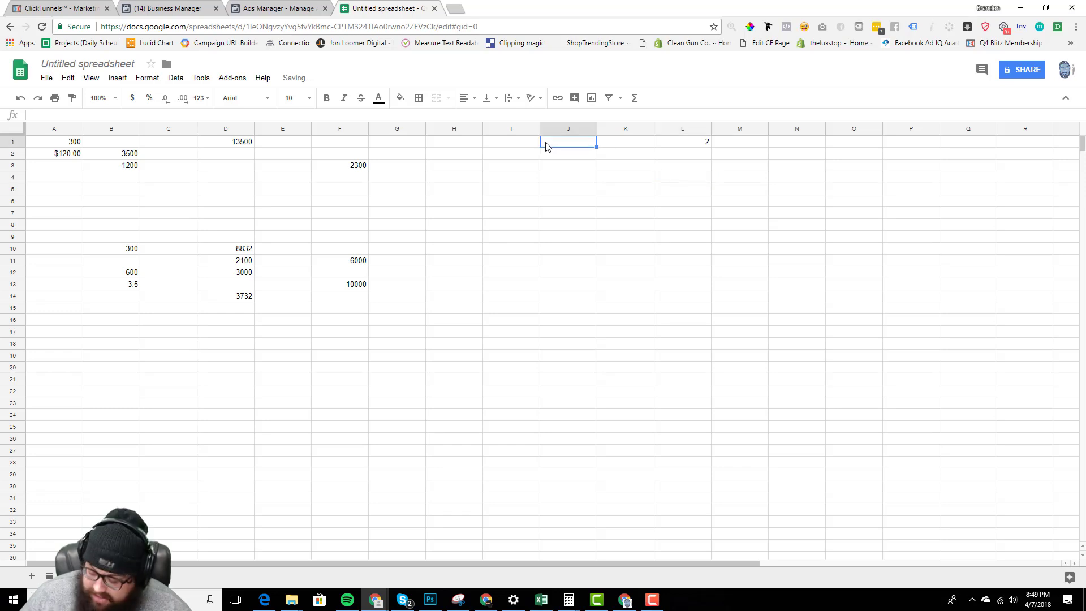
pyautogui.write('8')
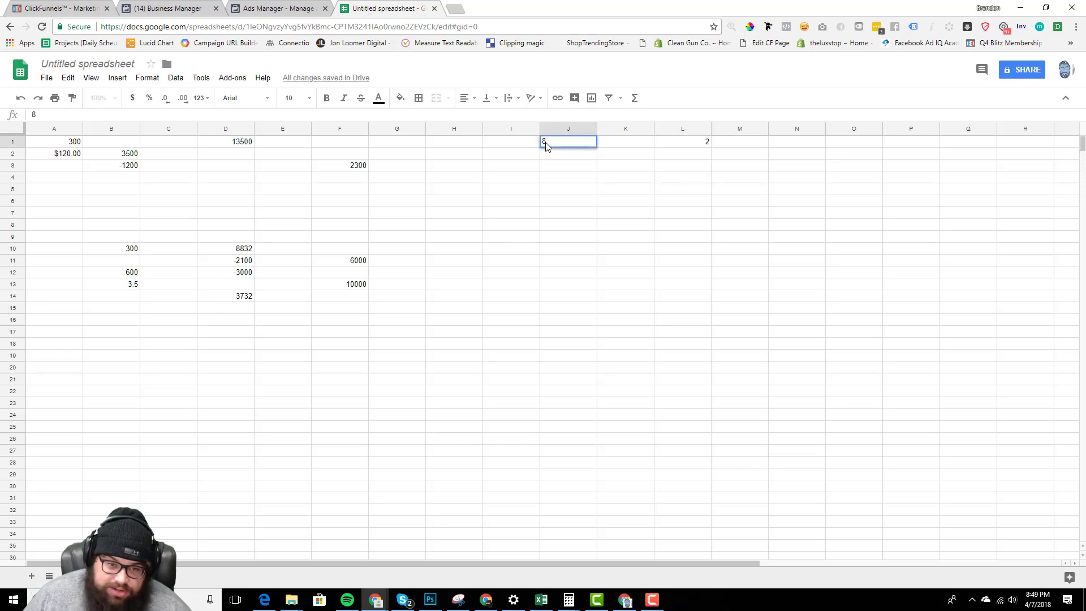
pyautogui.press('Return')
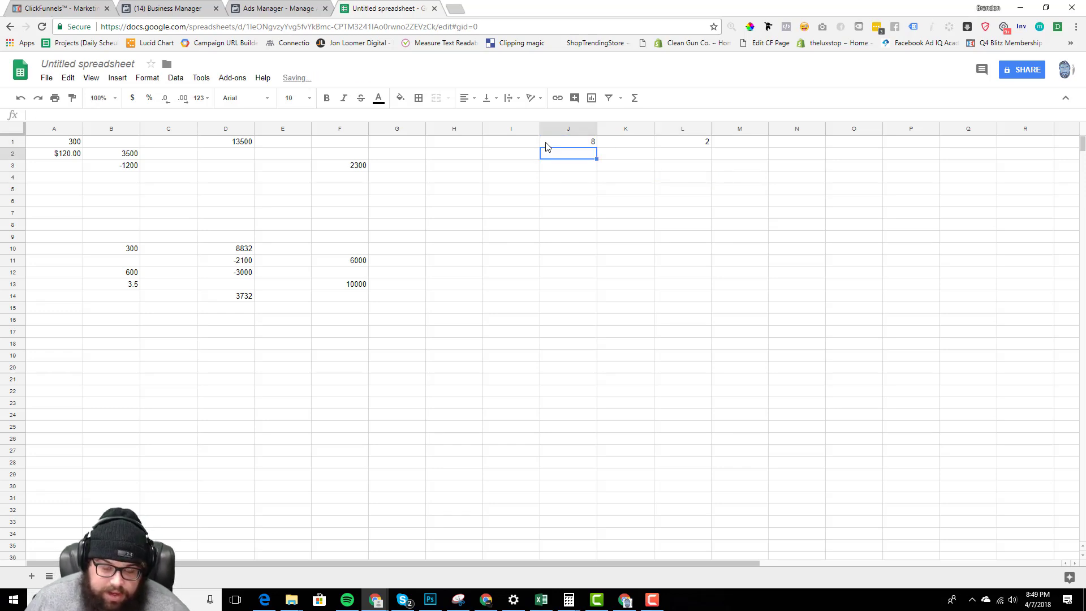
pyautogui.click(547, 146)
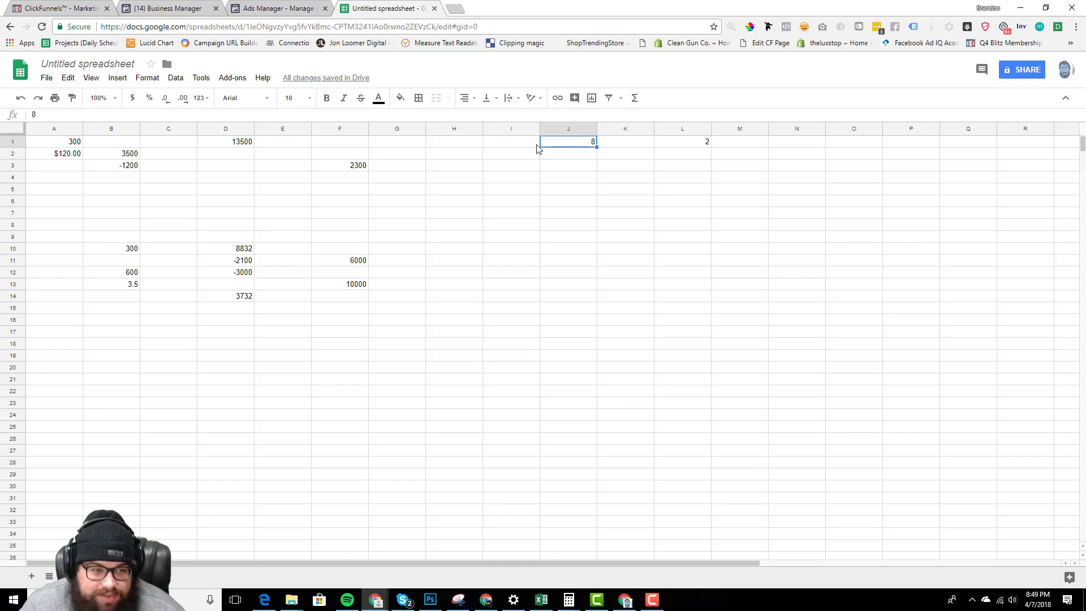
pyautogui.moveTo(73, 145); pyautogui.dragTo(125, 250)
pyautogui.click(210, 287)
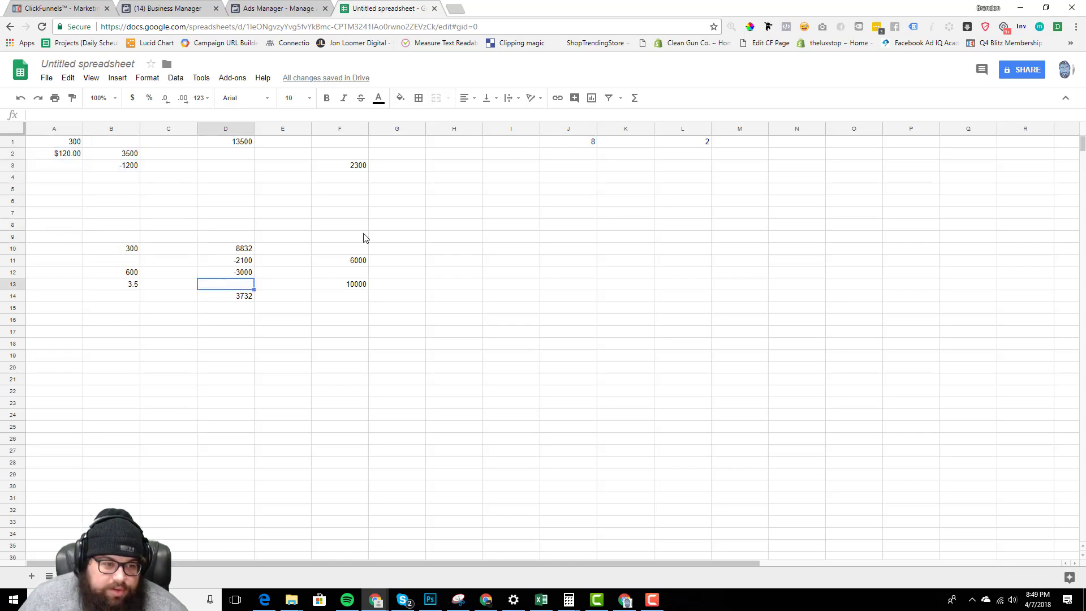
pyautogui.click(241, 297)
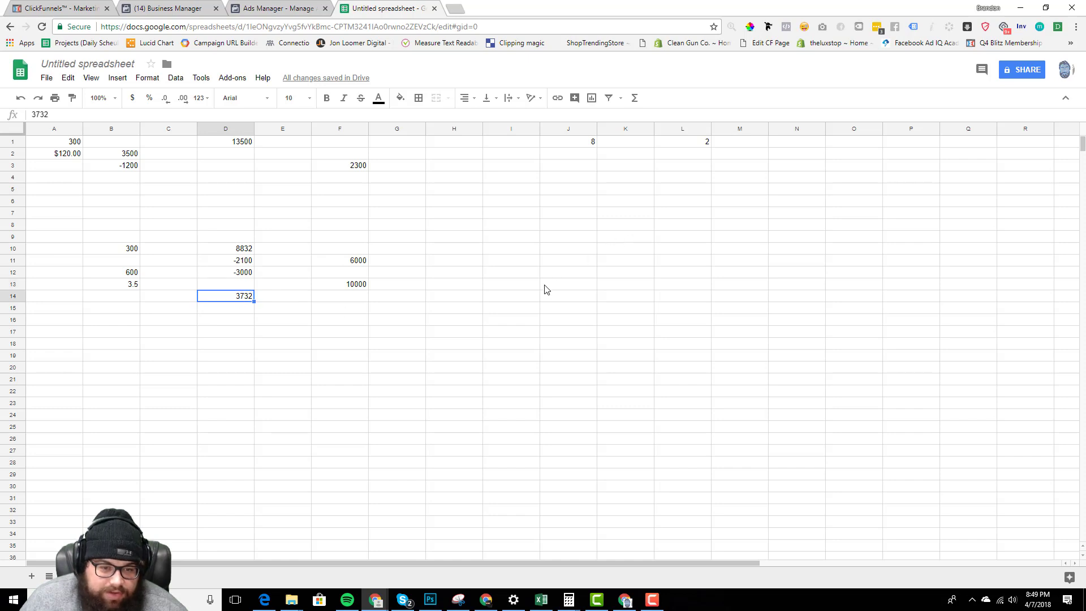
# Fill each cell from I15 through I22 with the figure 3500.
pyautogui.click(512, 316)
pyautogui.write('3500')
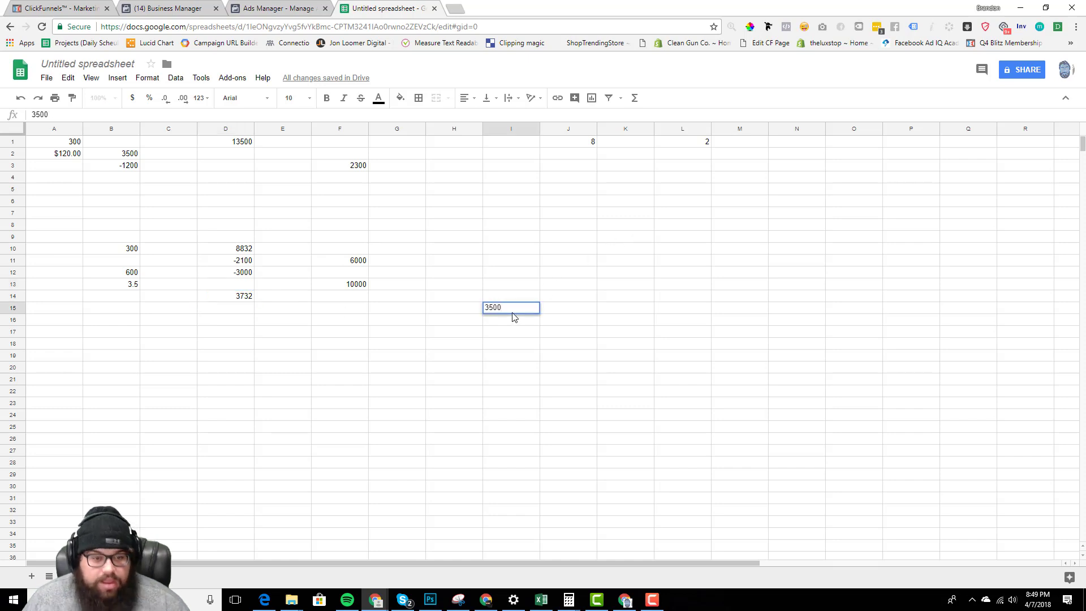
pyautogui.press('Return')
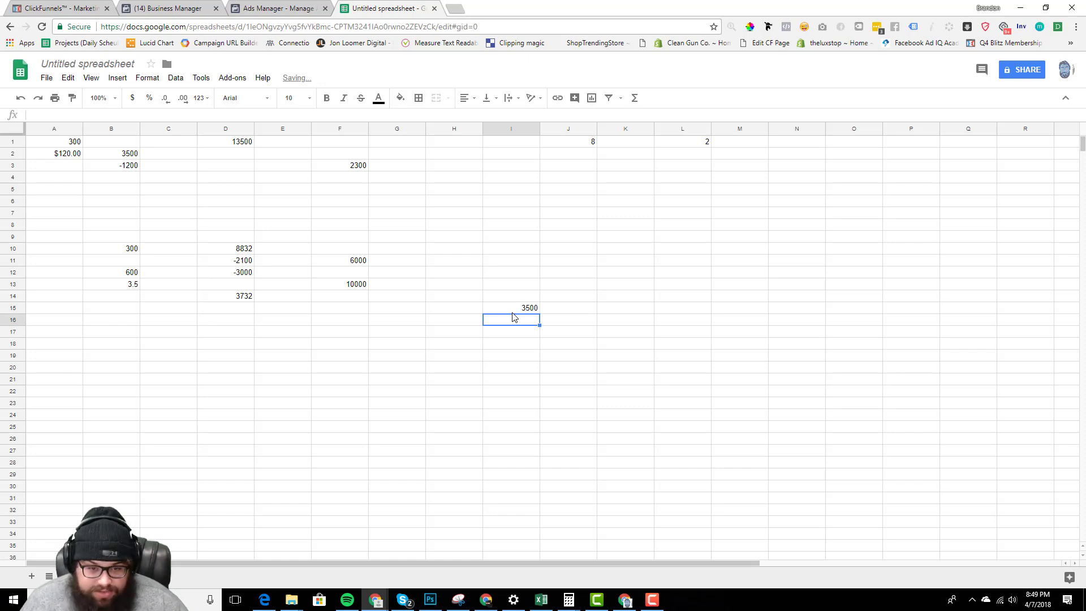
pyautogui.write('3500')
pyautogui.press('Tab')
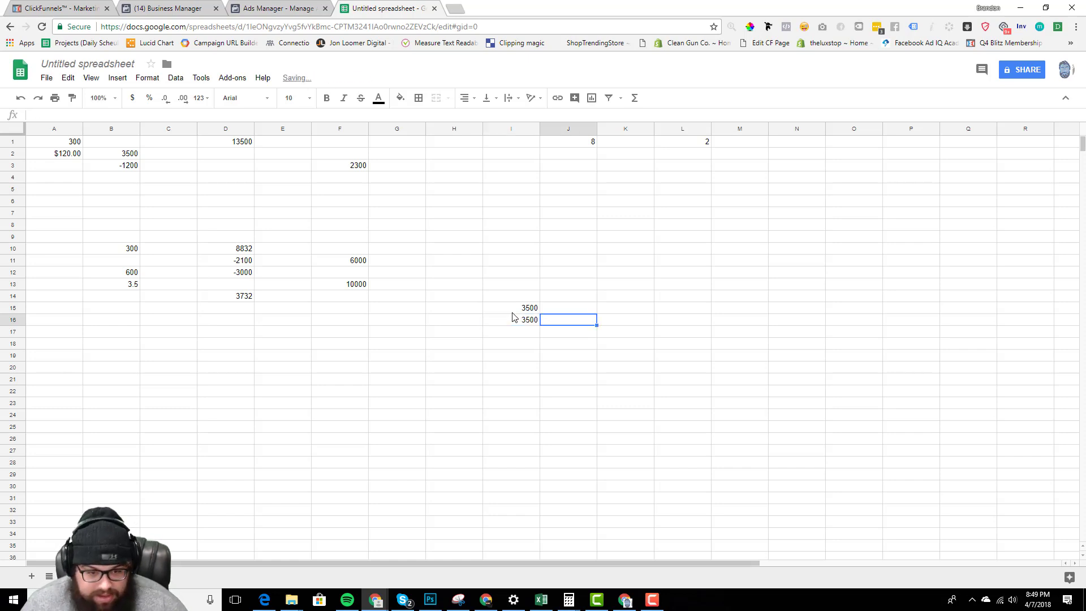
pyautogui.press('Left')
pyautogui.press('Down')
pyautogui.write('3500')
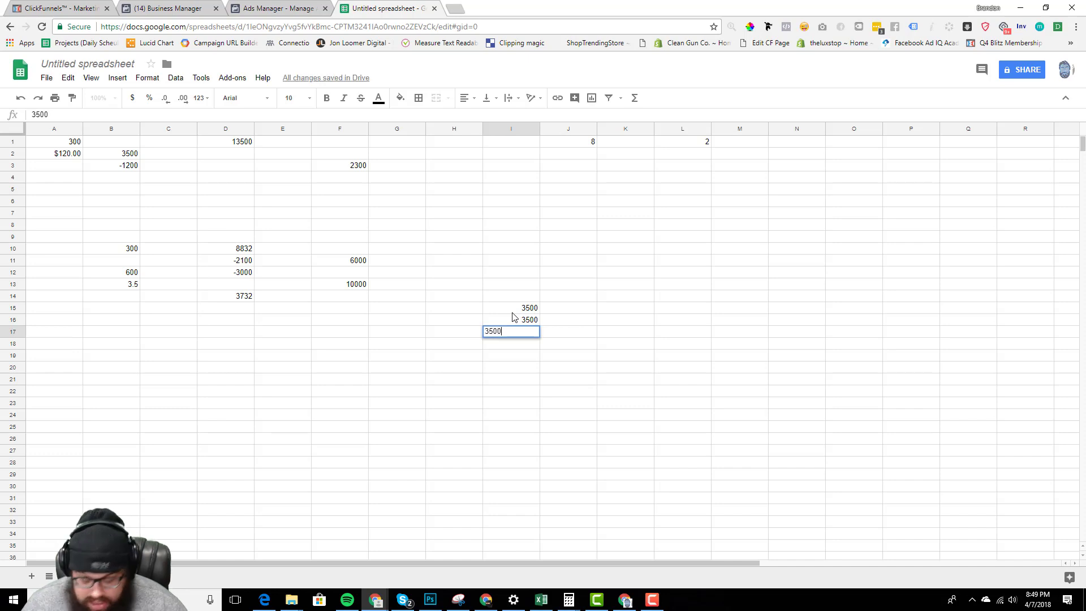
pyautogui.press('Return')
pyautogui.write('3500')
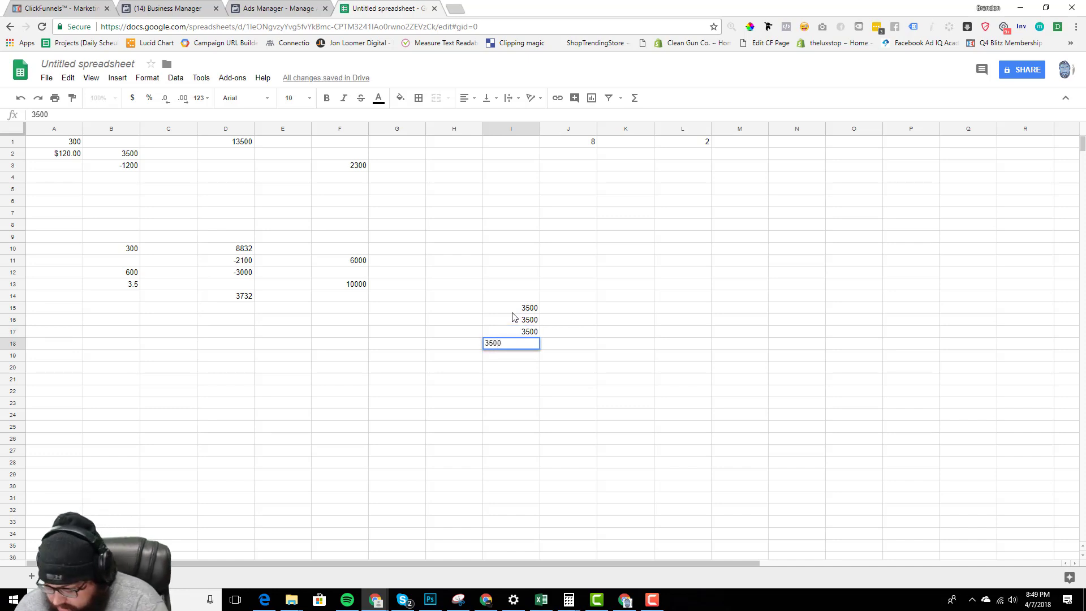
pyautogui.press('Return')
pyautogui.write('3500')
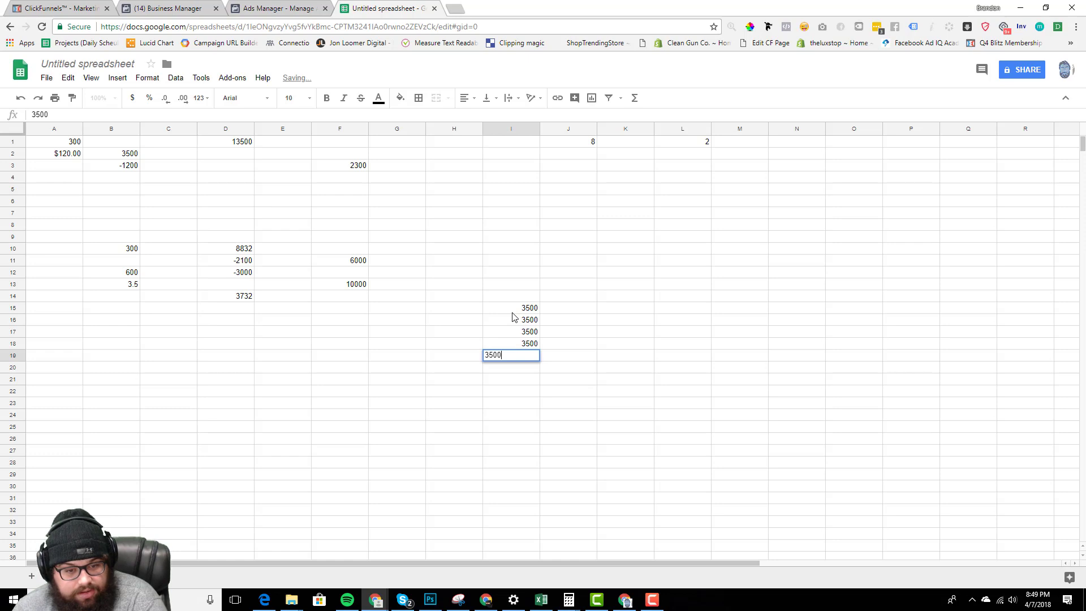
pyautogui.press('Return')
pyautogui.write('3500')
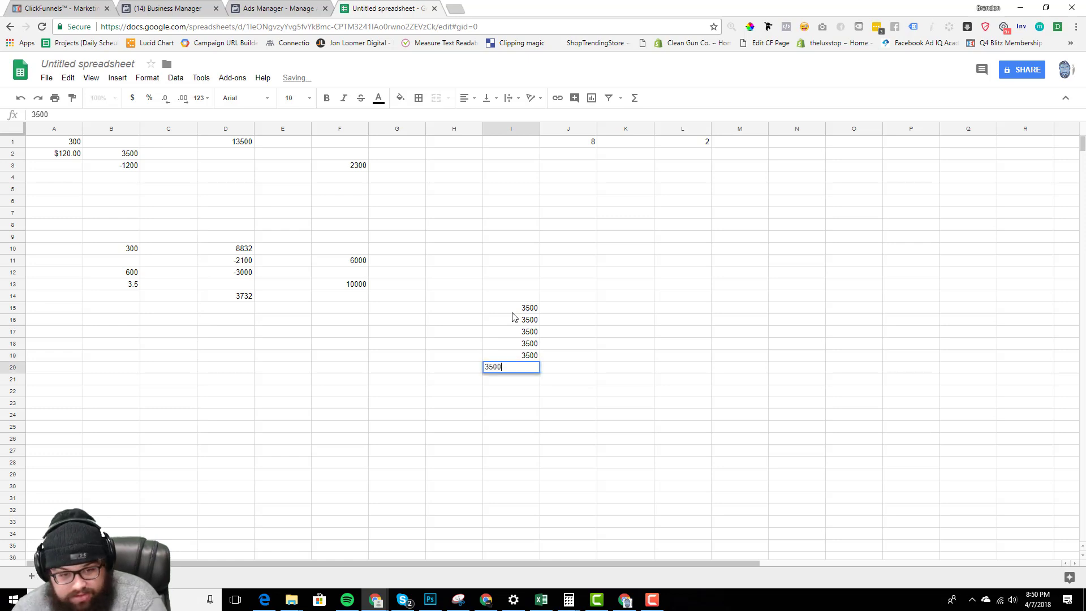
pyautogui.press('Return')
pyautogui.write('3500')
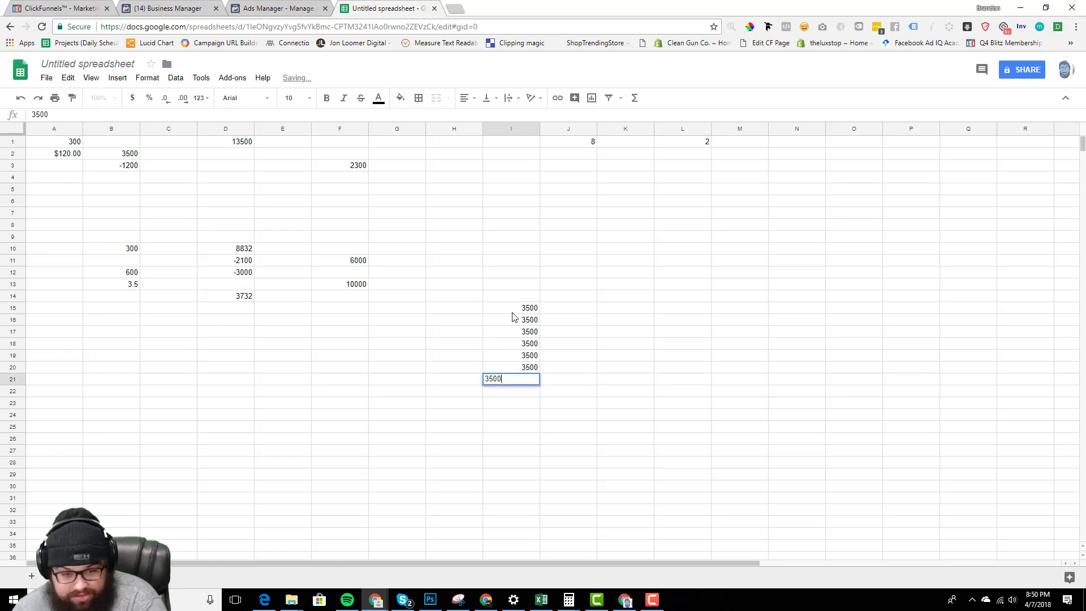
pyautogui.press('Return')
pyautogui.write('3500')
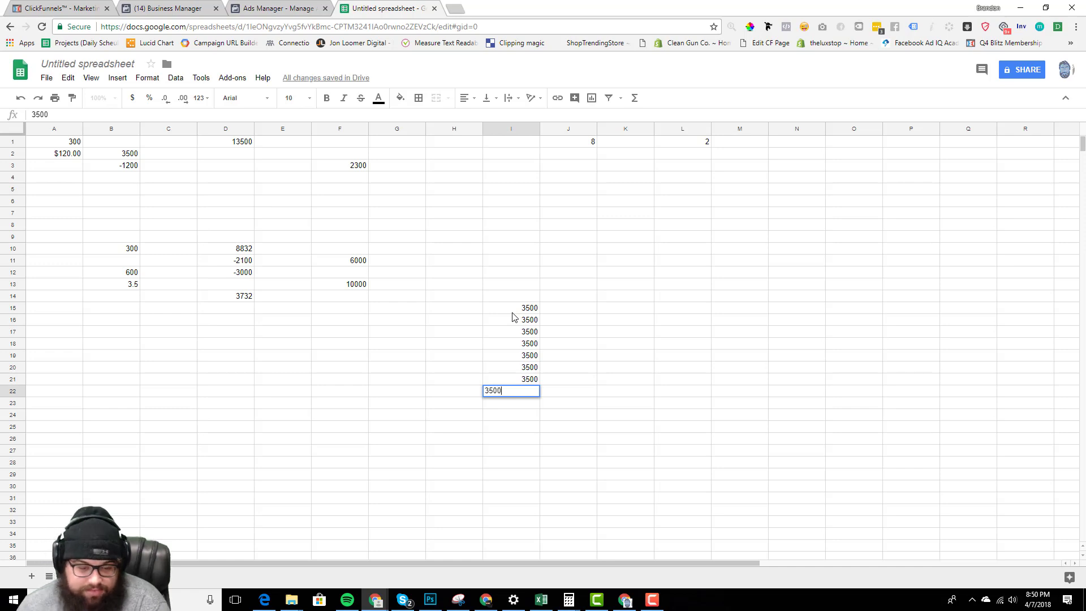
pyautogui.click(583, 334)
pyautogui.click(534, 321)
pyautogui.click(533, 332)
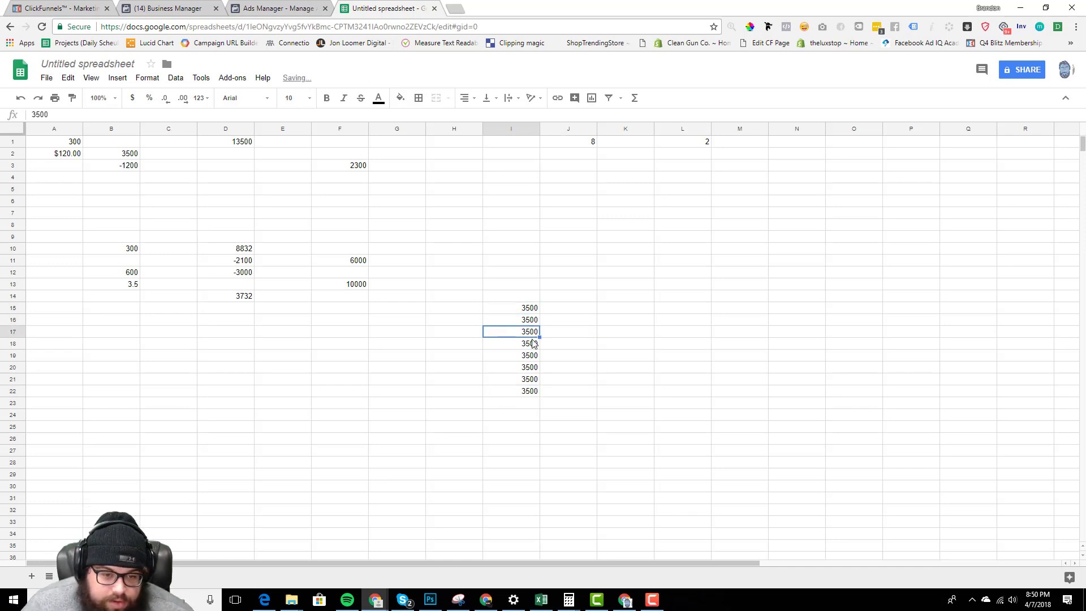
# Sum the figures in cells I15 through I22 and enter the total 28000 in cell I24.
pyautogui.click(533, 344)
pyautogui.click(532, 356)
pyautogui.click(533, 368)
pyautogui.click(532, 380)
pyautogui.click(532, 392)
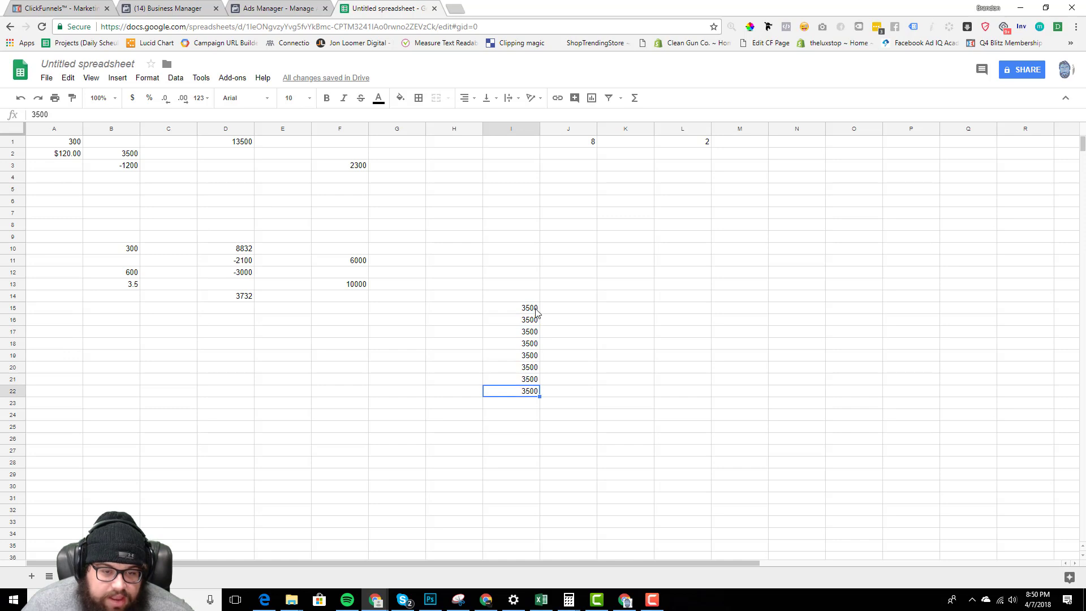
pyautogui.moveTo(533, 310); pyautogui.dragTo(526, 394)
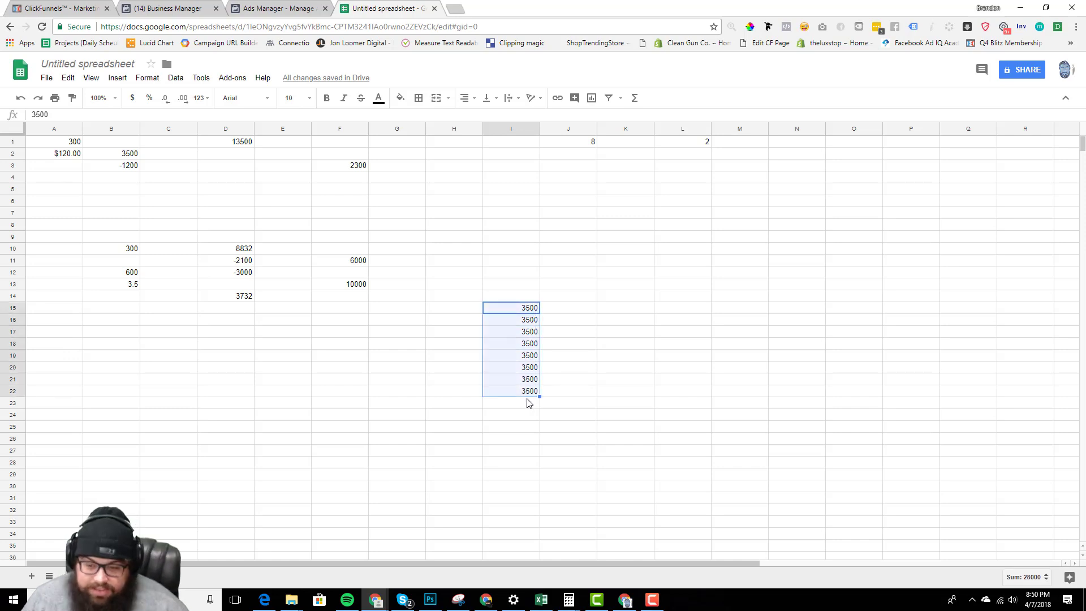
pyautogui.click(523, 418)
pyautogui.write('28')
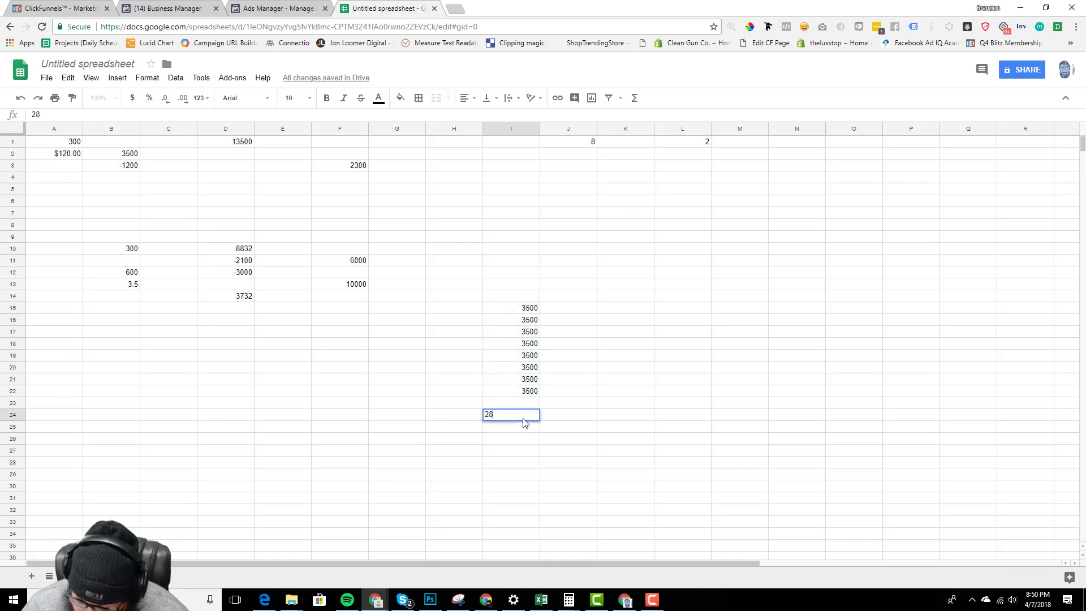
pyautogui.write('000')
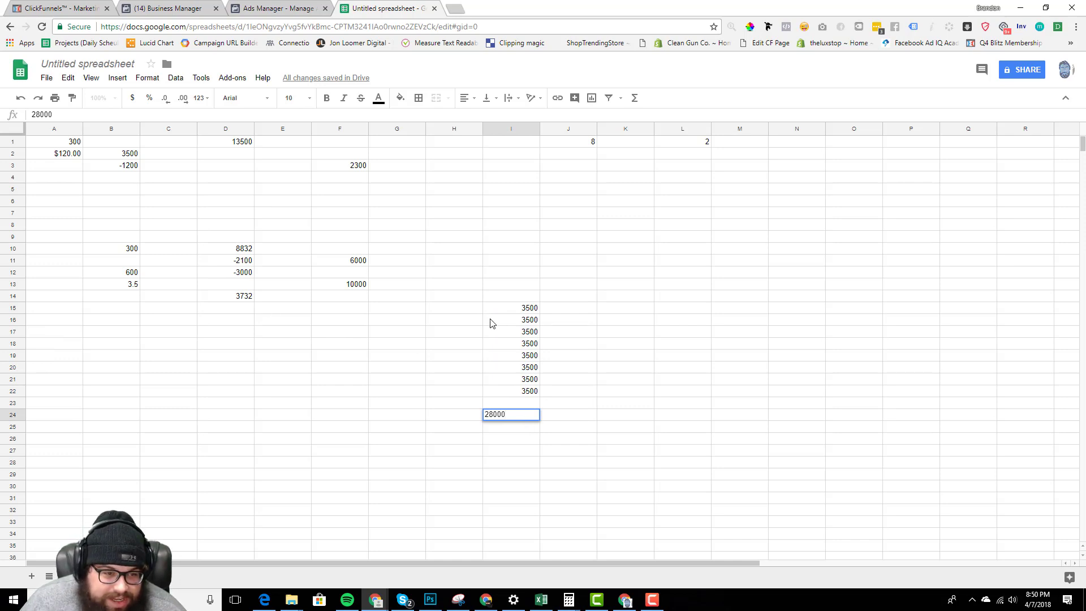
# Enter 2300 in cell J15 and fill the same figure down through cell J22.
pyautogui.click(350, 170)
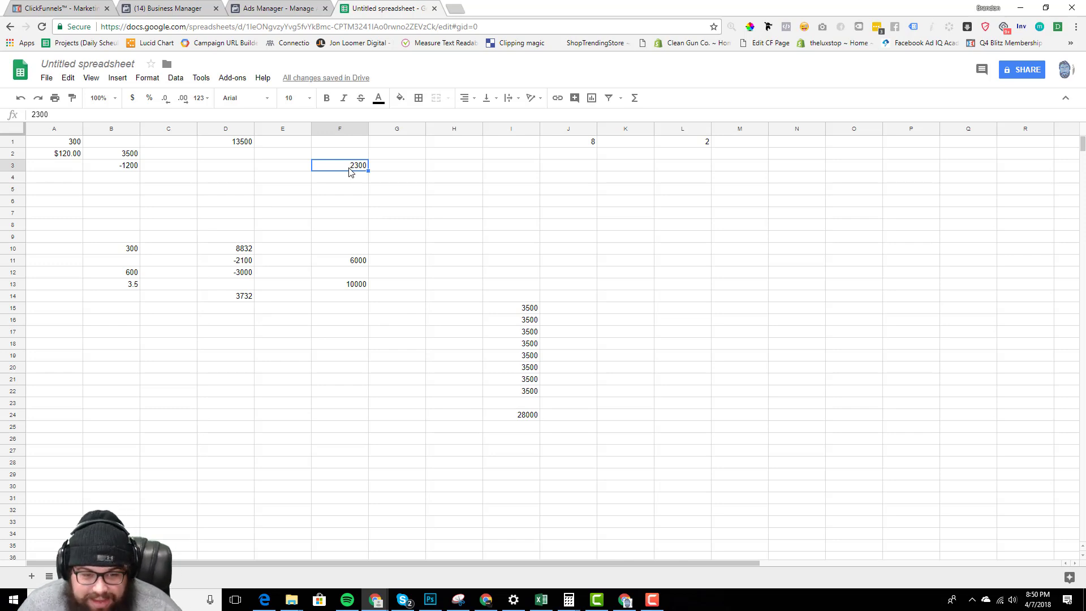
pyautogui.click(582, 314)
pyautogui.write('2300')
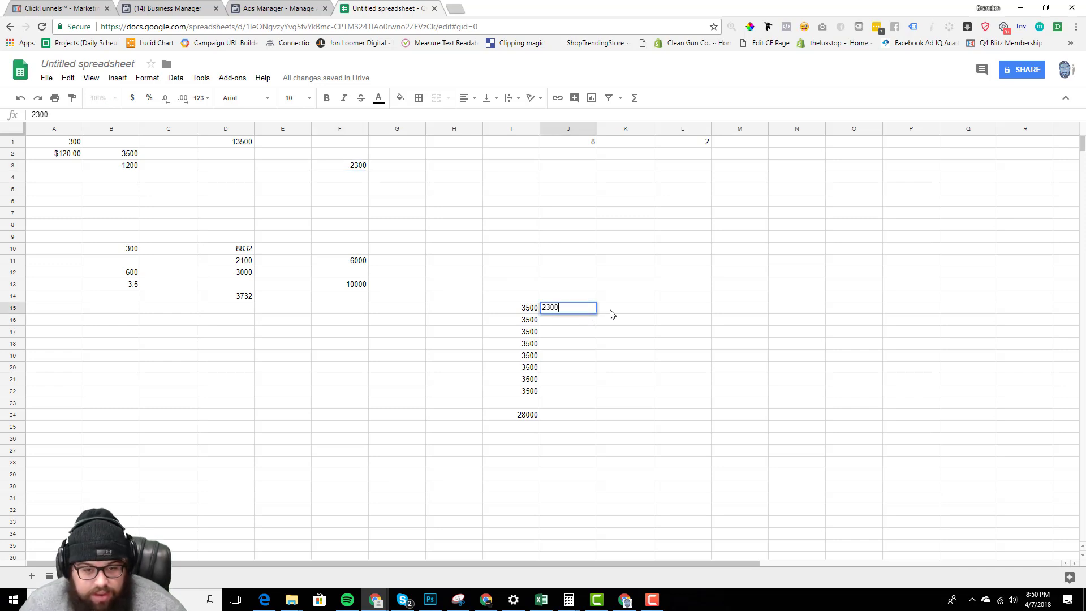
pyautogui.click(611, 315)
pyautogui.click(594, 313)
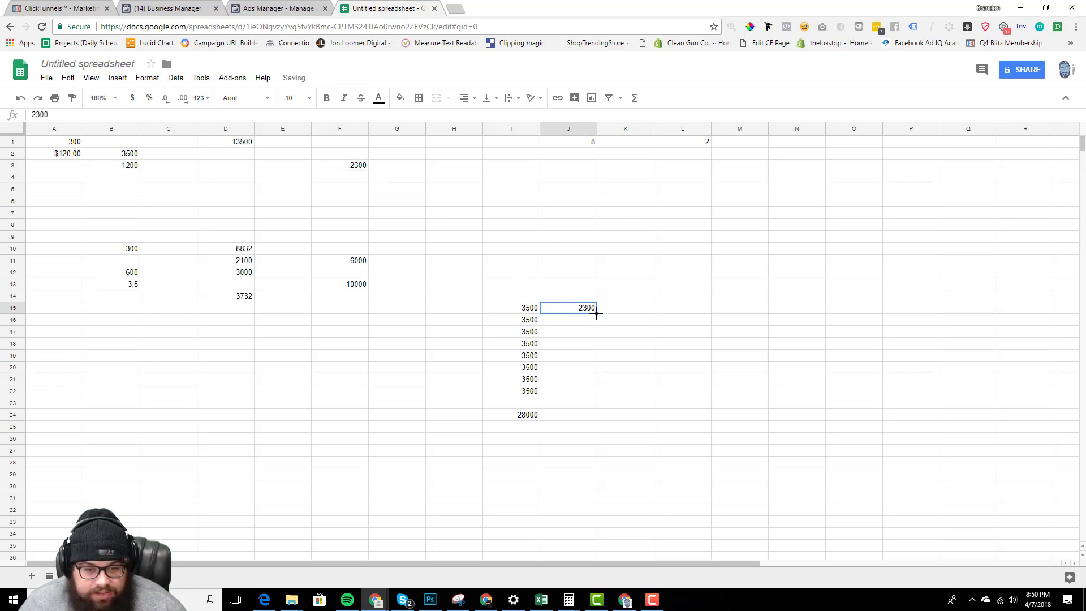
pyautogui.moveTo(596, 312); pyautogui.dragTo(588, 391)
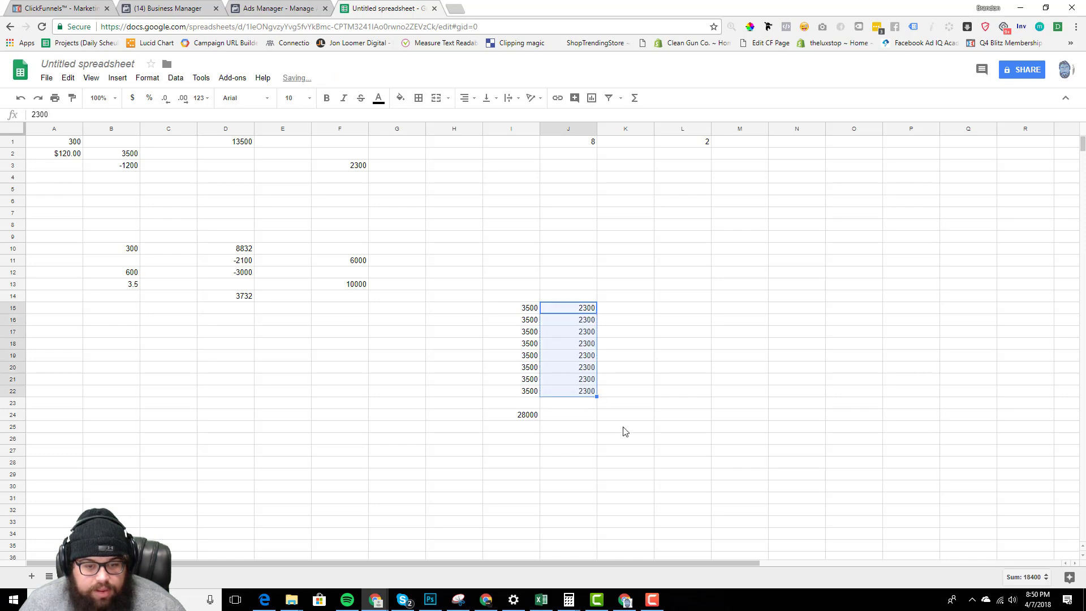
pyautogui.click(625, 432)
# Sum the figures in cells J15 through J22 and enter the total 18400 in cell J24.
pyautogui.moveTo(573, 310); pyautogui.dragTo(577, 392)
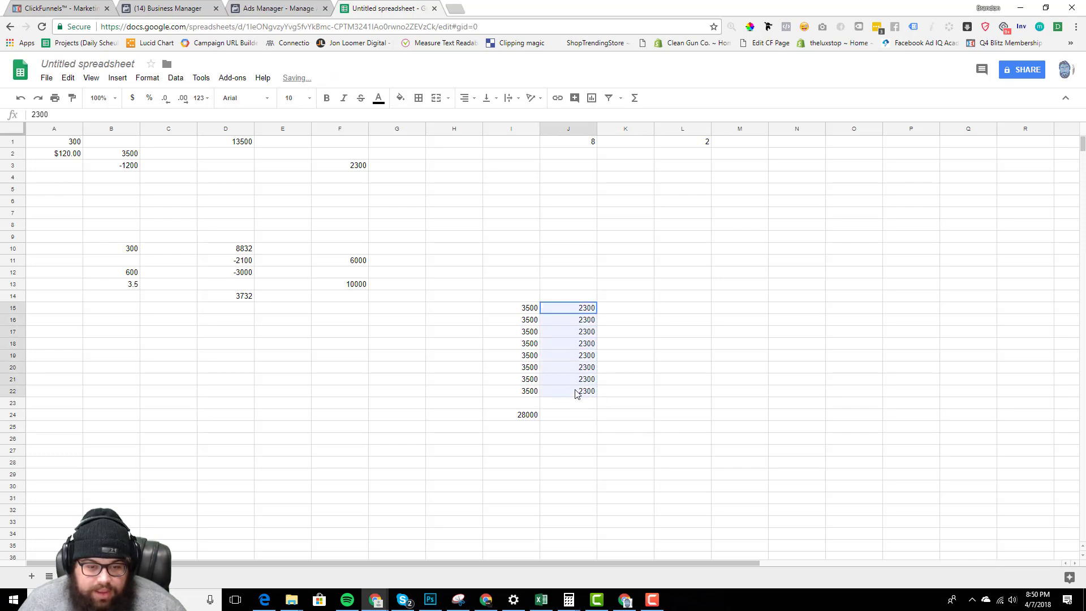
pyautogui.click(569, 418)
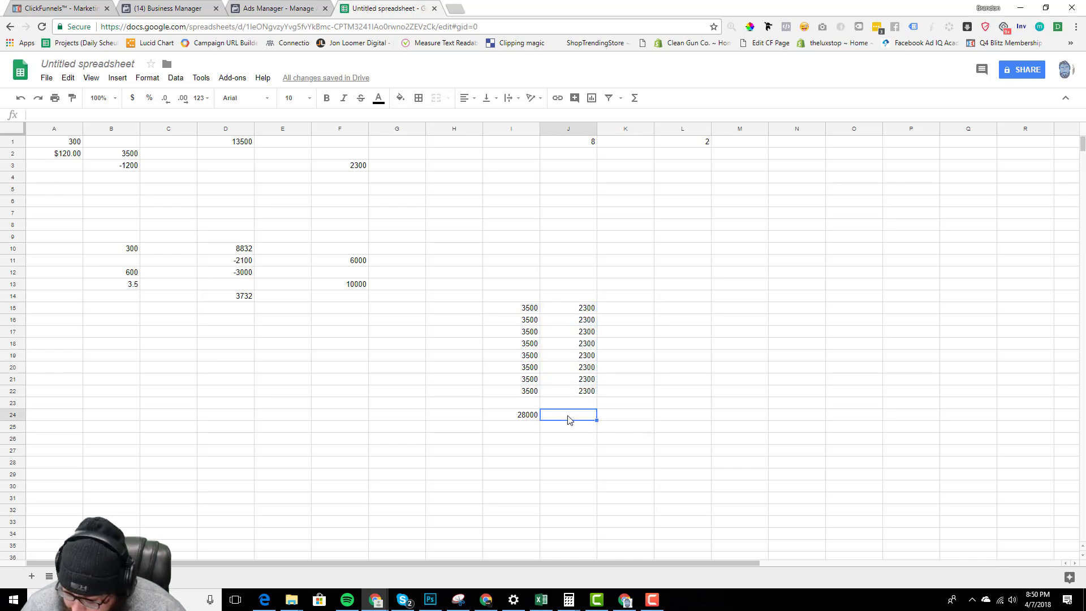
pyautogui.write('18400')
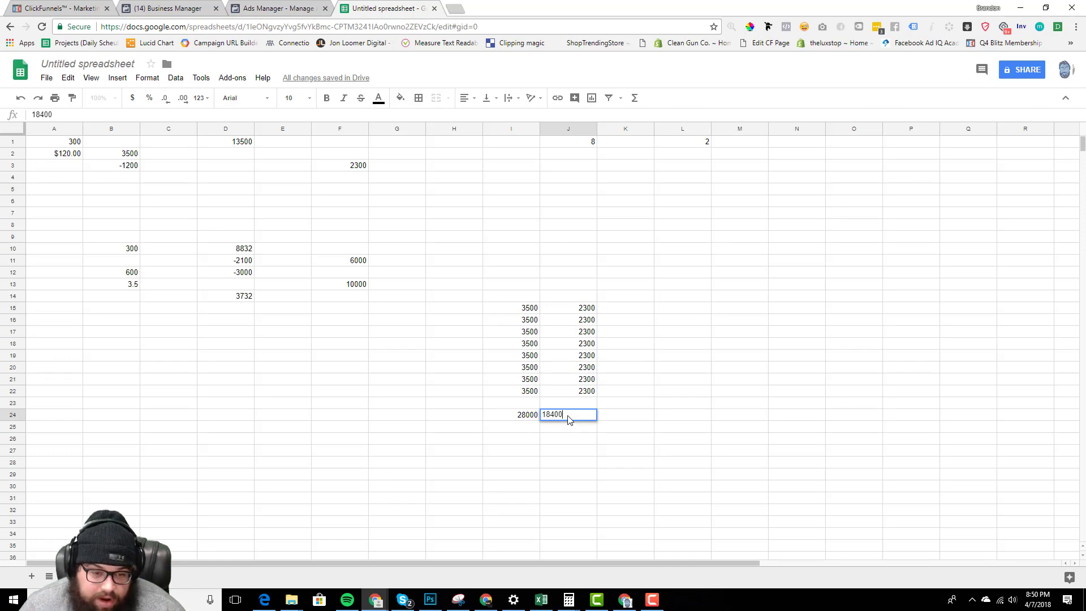
pyautogui.click(670, 453)
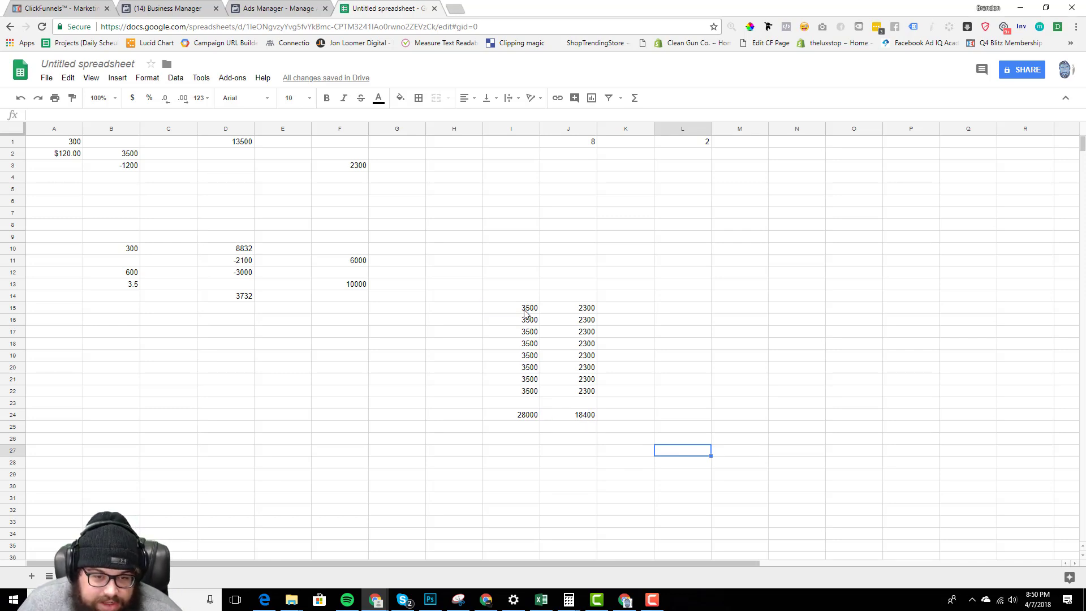
# Review the two columns of funnel figures and their totals in the range I15 through J24.
pyautogui.moveTo(525, 310); pyautogui.dragTo(531, 394)
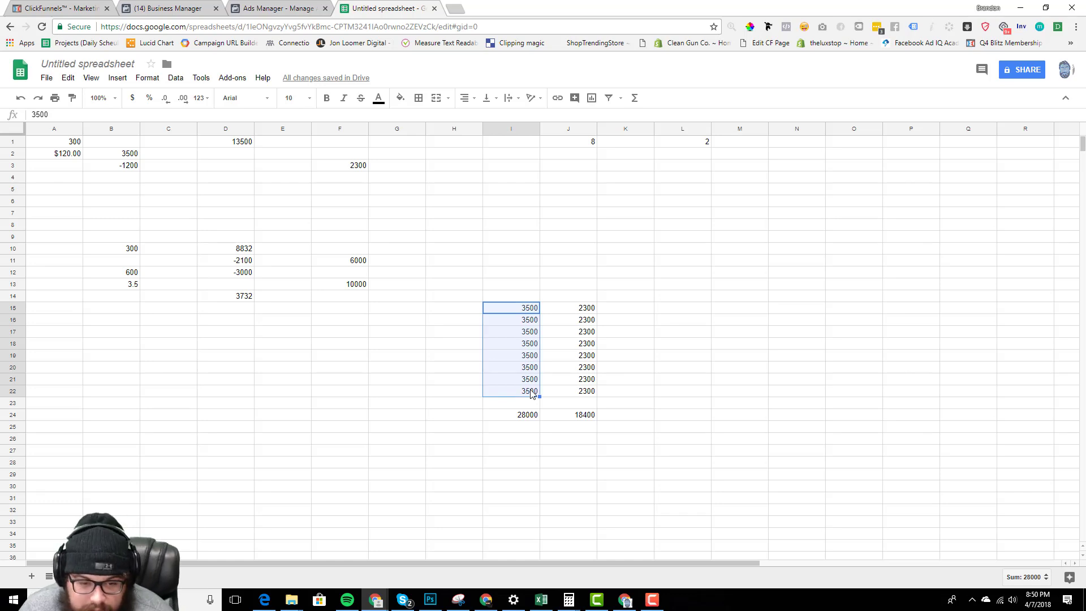
pyautogui.click(470, 318)
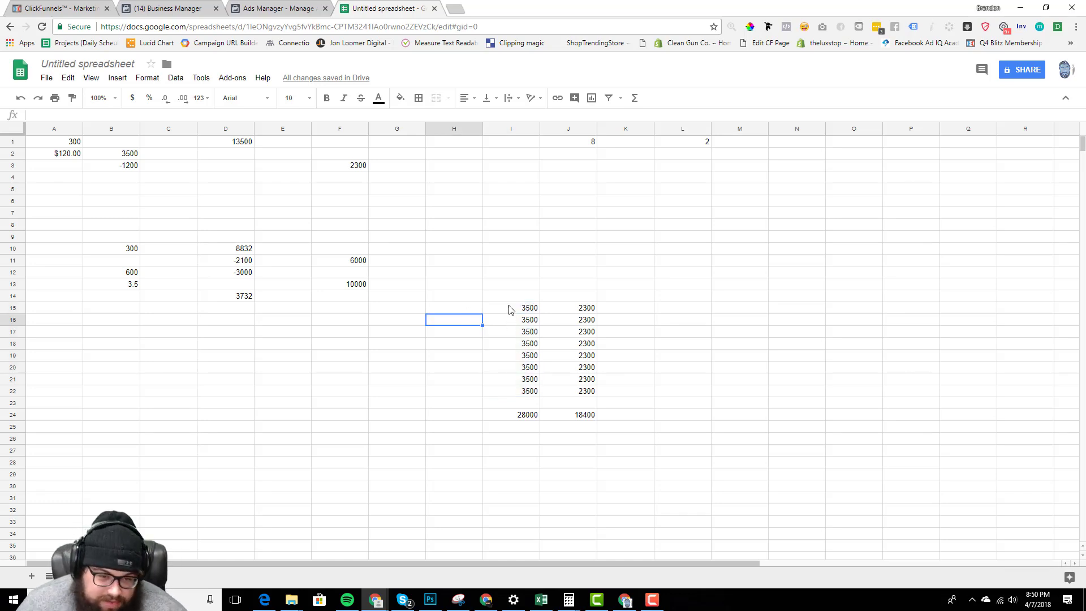
pyautogui.moveTo(510, 311); pyautogui.dragTo(587, 419)
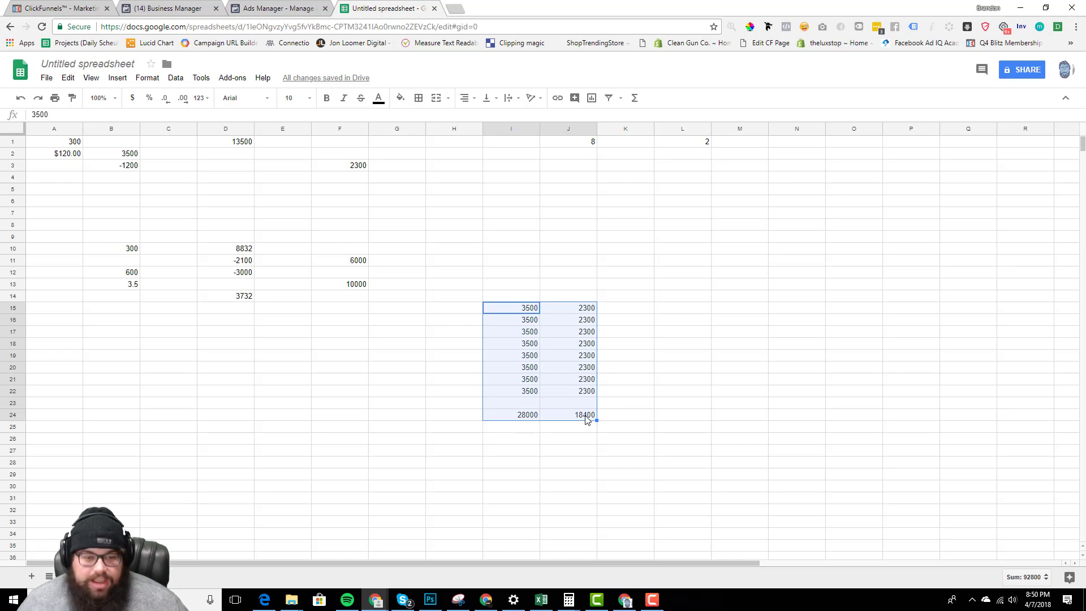
pyautogui.click(537, 442)
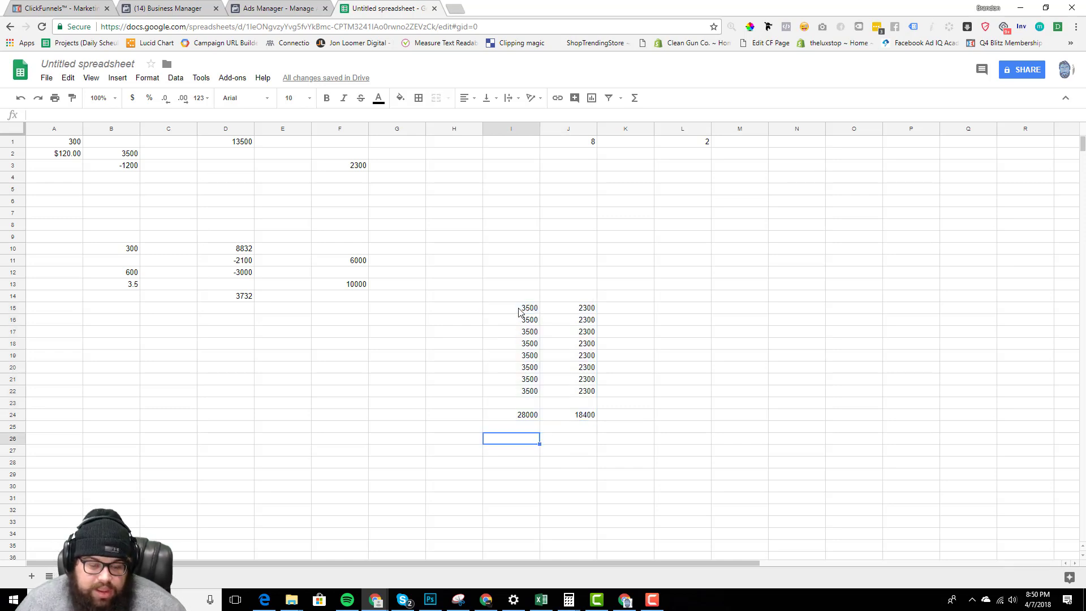
pyautogui.moveTo(520, 312); pyautogui.dragTo(597, 422)
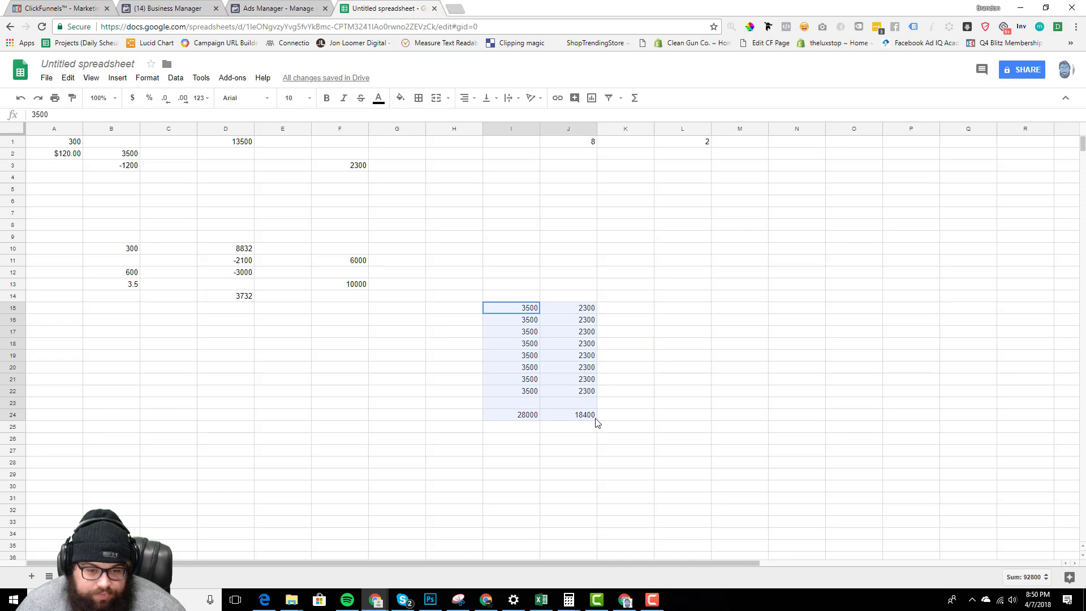
pyautogui.click(525, 421)
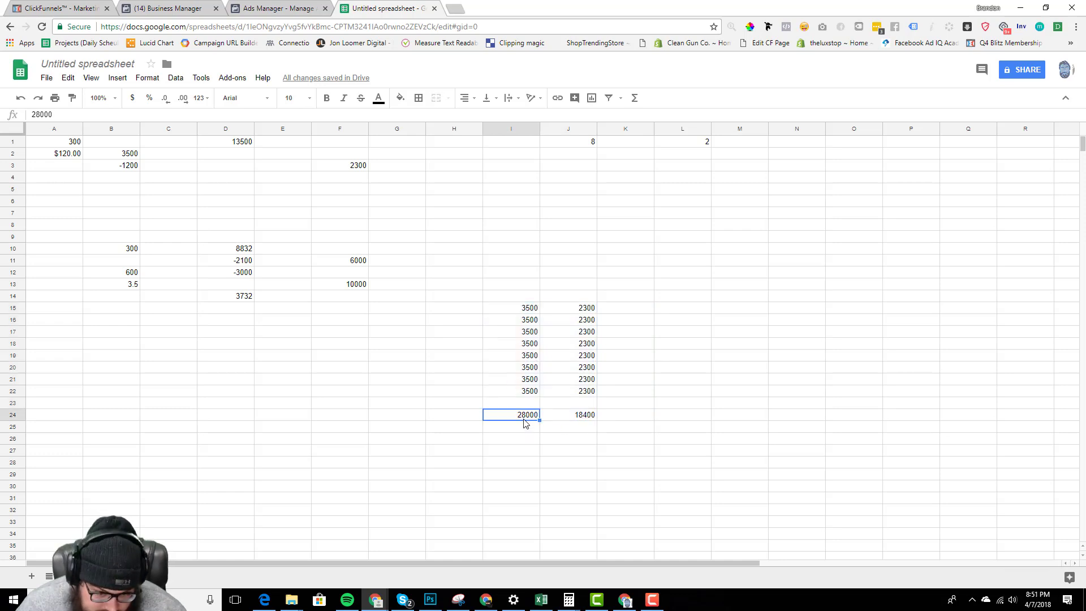
pyautogui.click(570, 421)
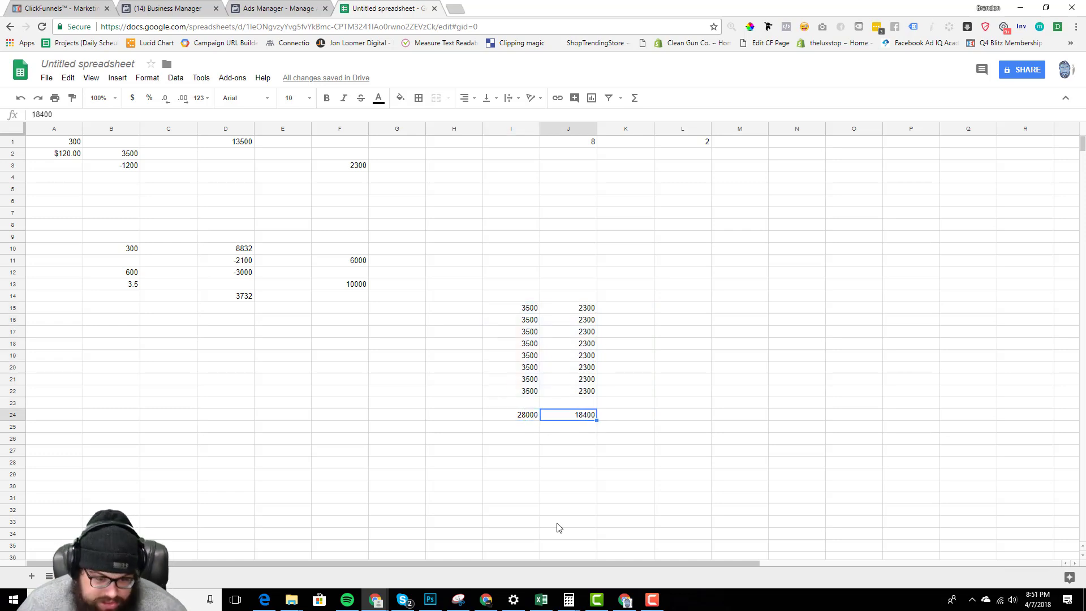
pyautogui.moveTo(568, 598)
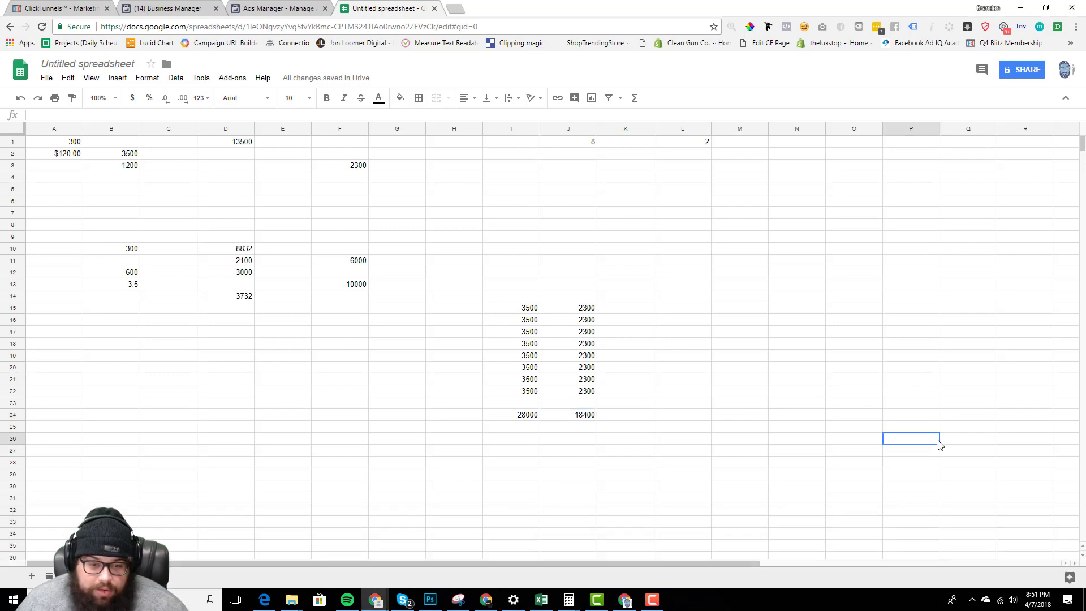
pyautogui.moveTo(528, 310); pyautogui.dragTo(566, 418)
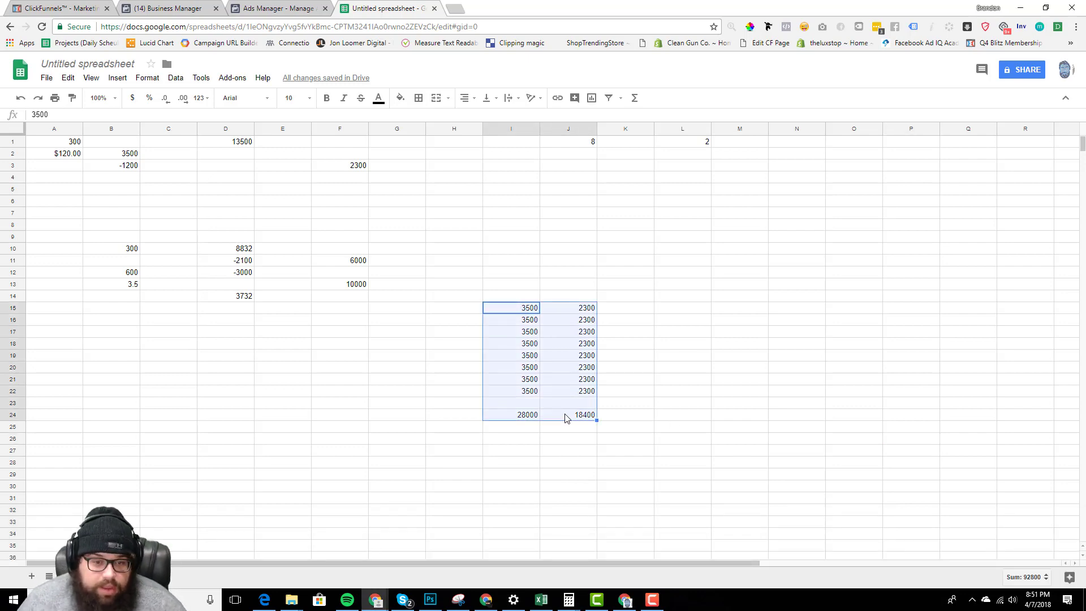
pyautogui.click(469, 360)
pyautogui.moveTo(498, 310); pyautogui.dragTo(585, 421)
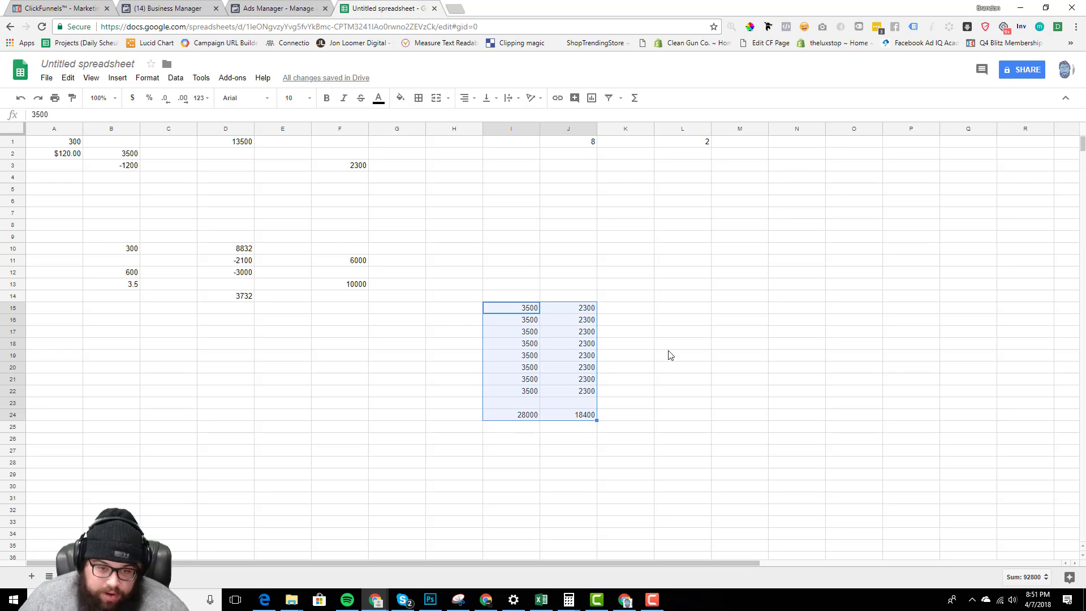
pyautogui.click(684, 311)
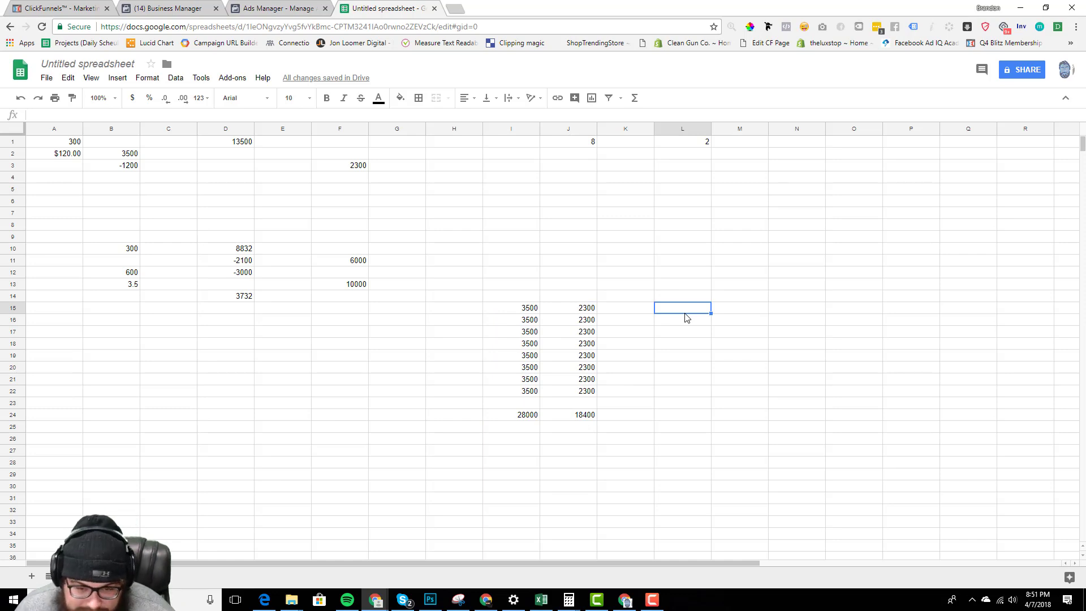
pyautogui.moveTo(514, 313); pyautogui.dragTo(576, 417)
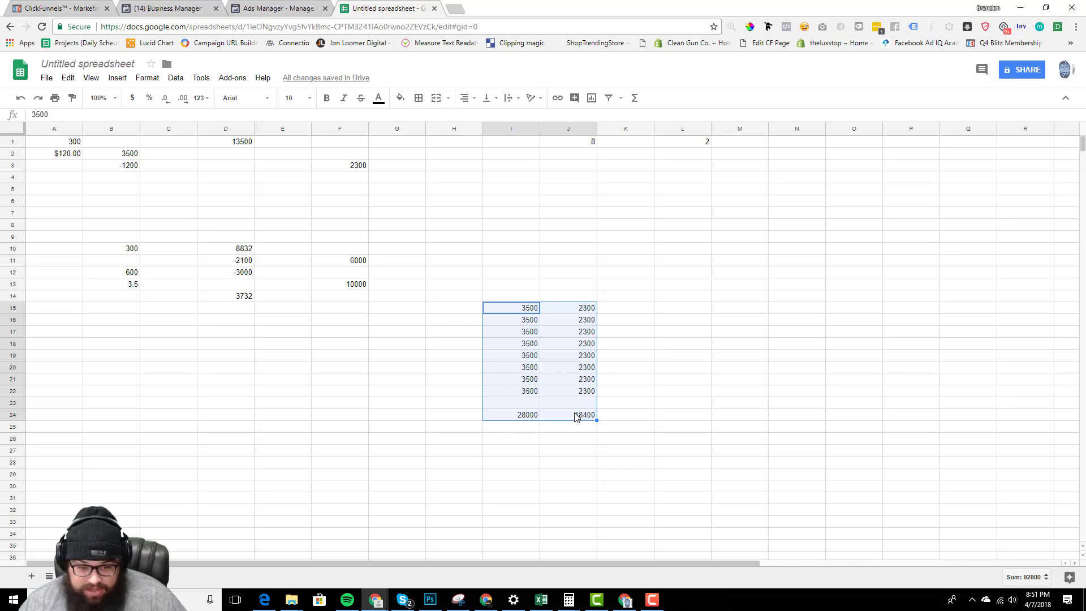
pyautogui.click(468, 308)
pyautogui.moveTo(523, 308); pyautogui.dragTo(590, 421)
pyautogui.click(551, 461)
pyautogui.click(526, 416)
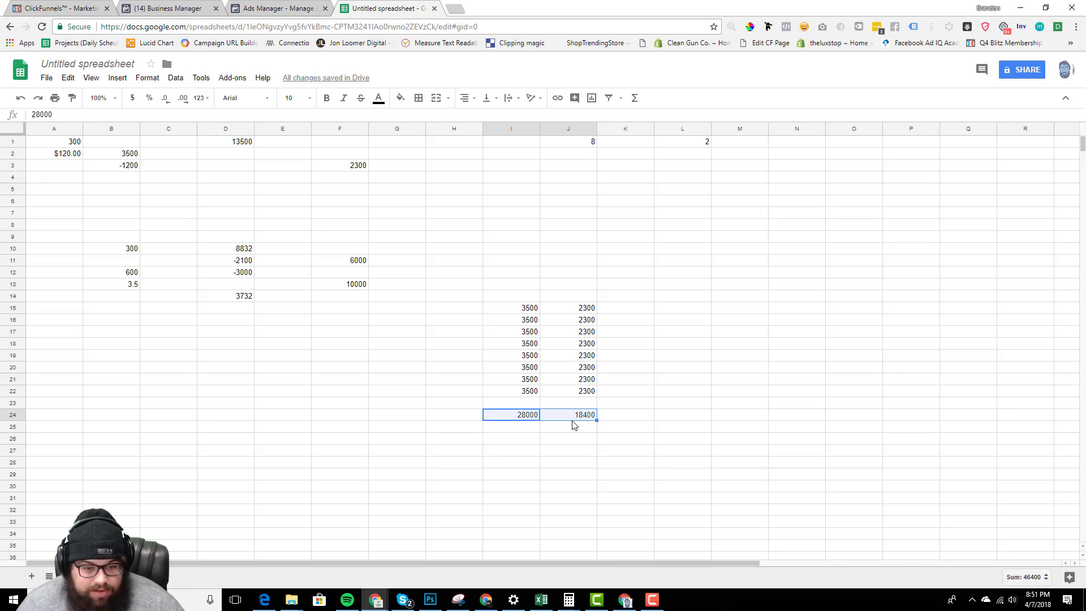
# Enter 10000 in cell I26, below the column I total.
pyautogui.click(560, 438)
pyautogui.click(525, 444)
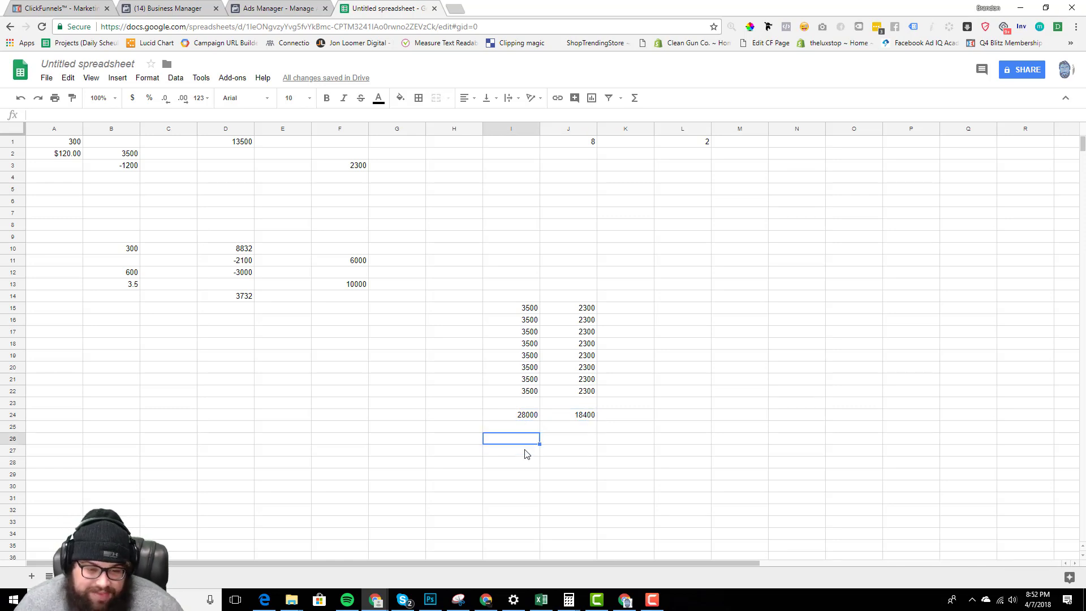
pyautogui.click(553, 445)
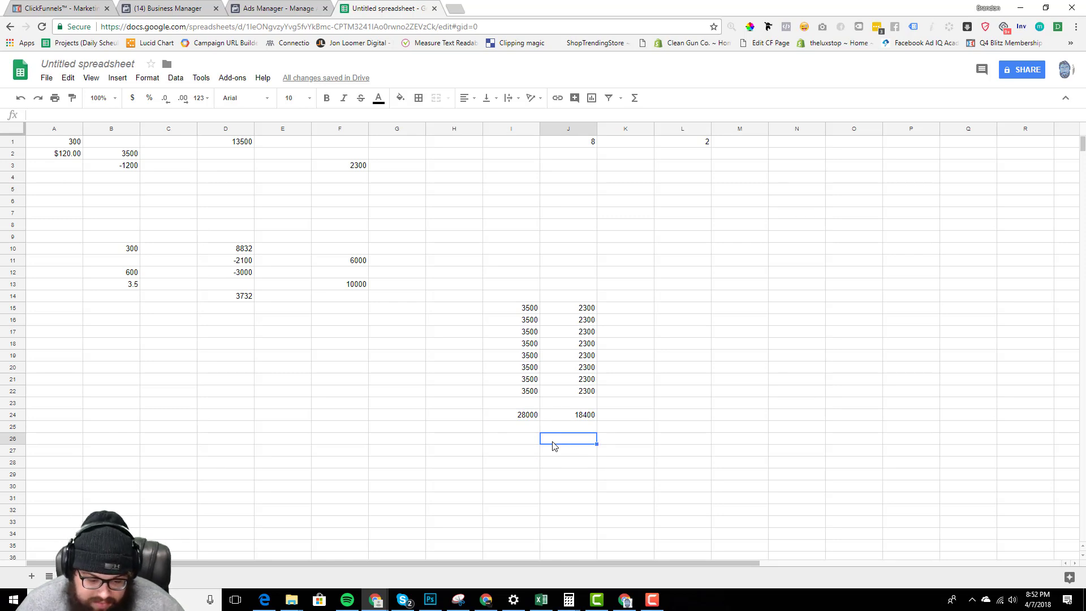
pyautogui.click(638, 446)
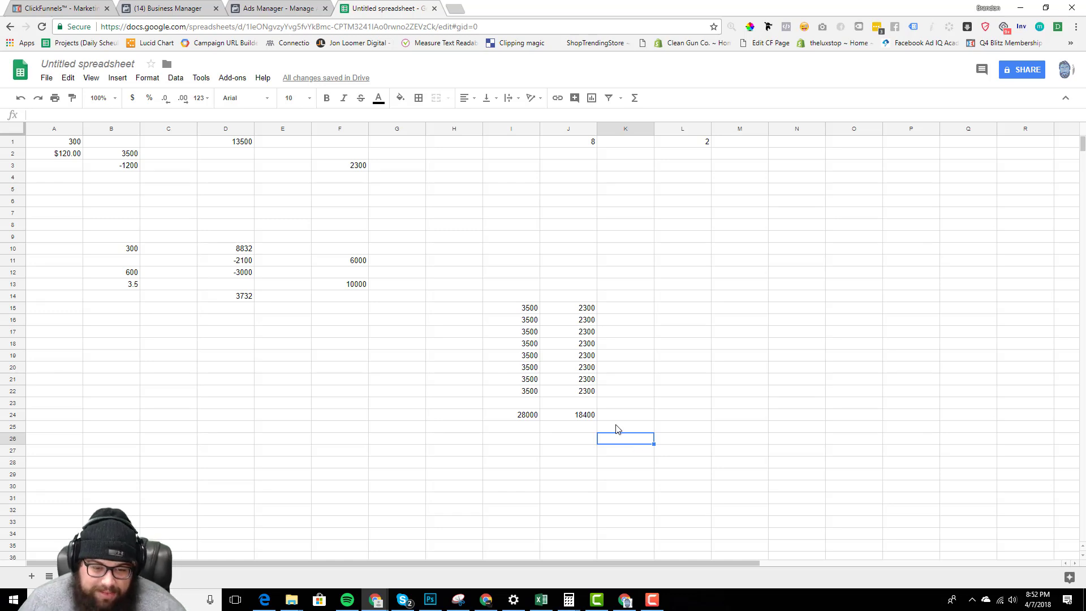
pyautogui.click(594, 442)
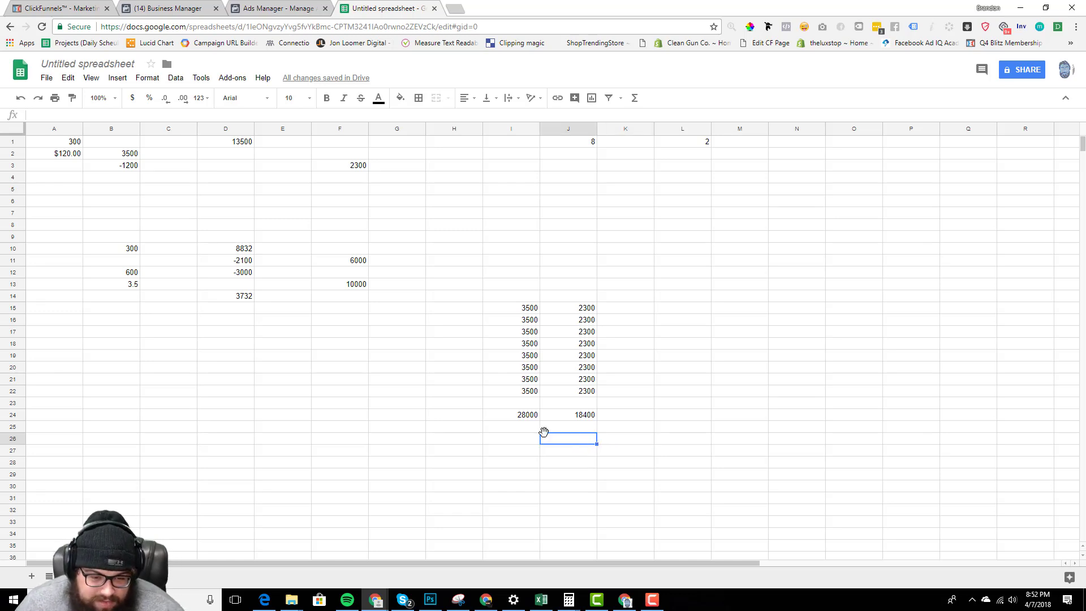
pyautogui.click(532, 444)
pyautogui.write('10000')
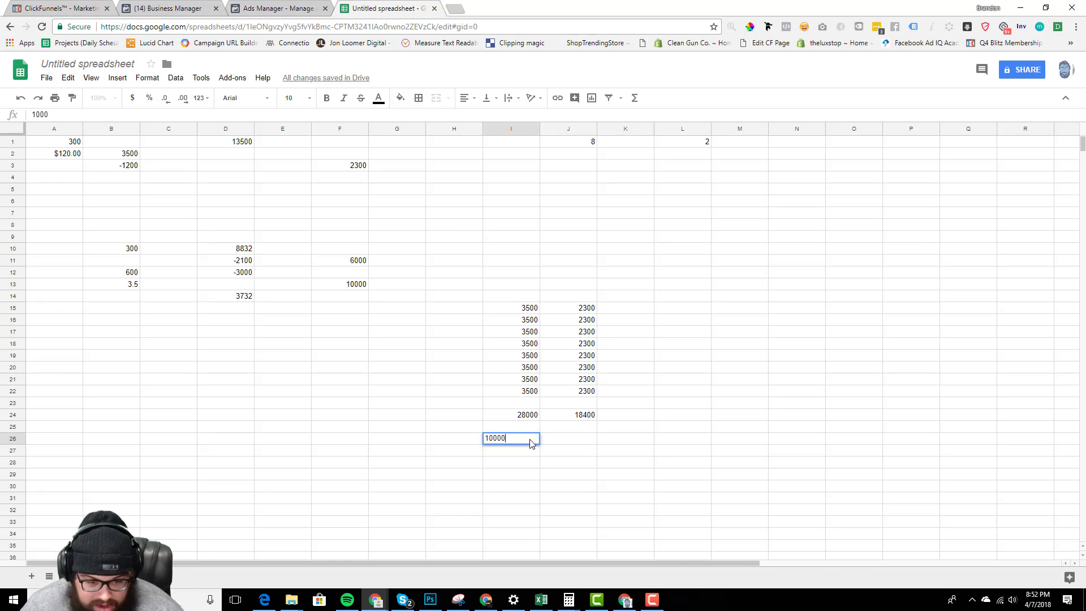
pyautogui.press('Tab')
pyautogui.click(532, 444)
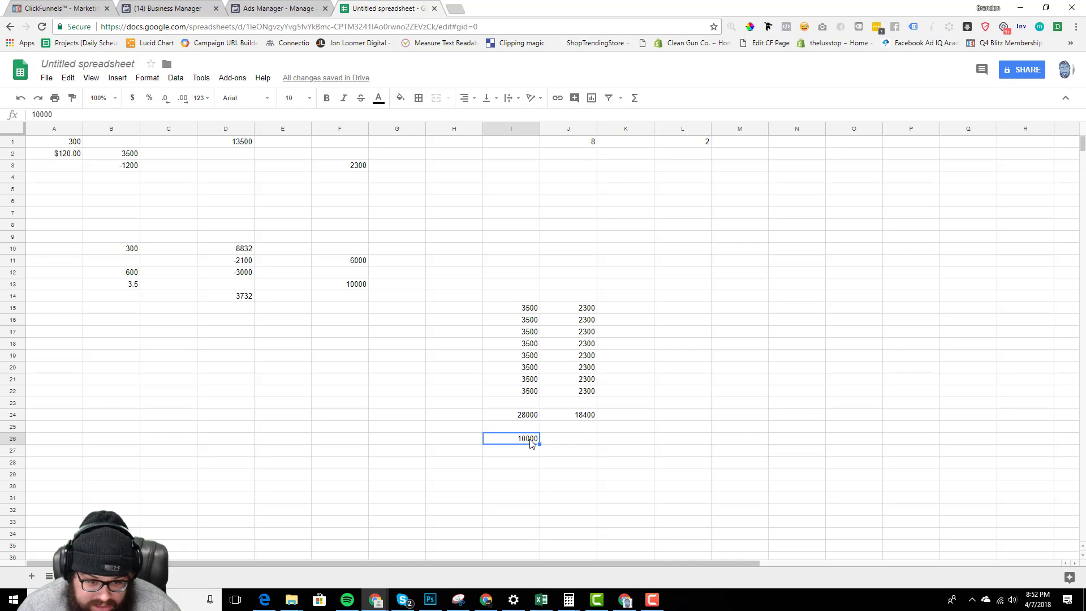
# Enter 2500 in cell I27 and 4000 in cell I28, beneath the 10000 figure.
pyautogui.press('Down')
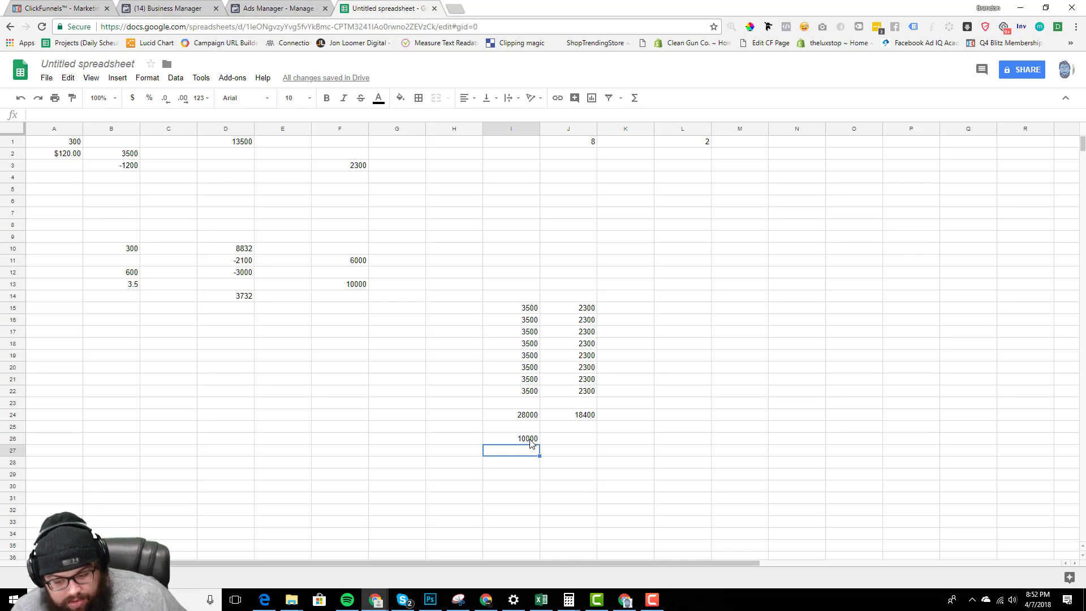
pyautogui.write('2500')
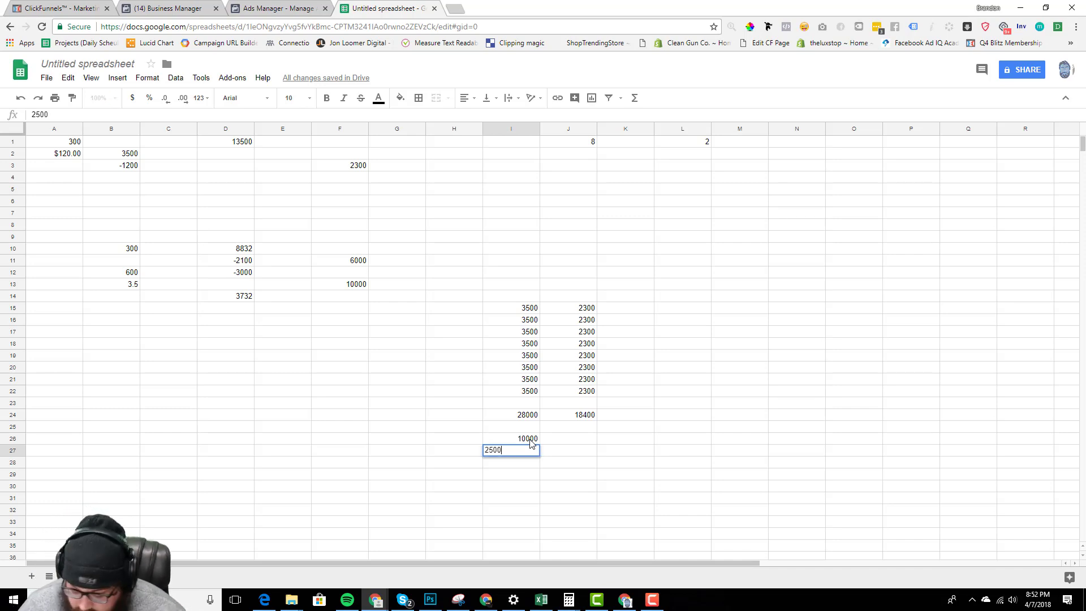
pyautogui.press('Return')
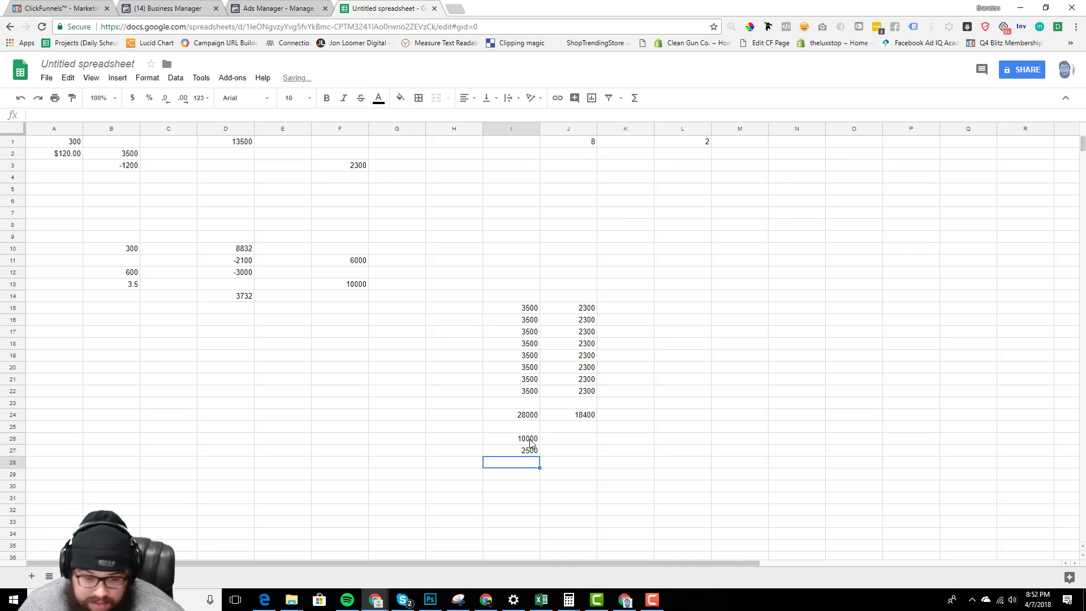
pyautogui.write('400')
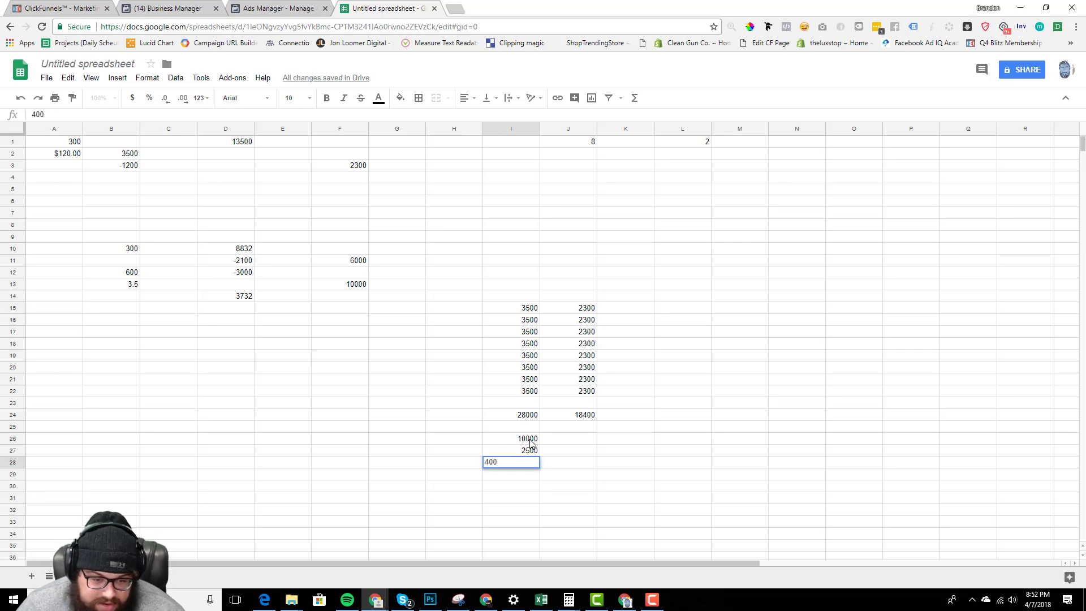
pyautogui.write('0')
pyautogui.press('Return')
pyautogui.press('Left')
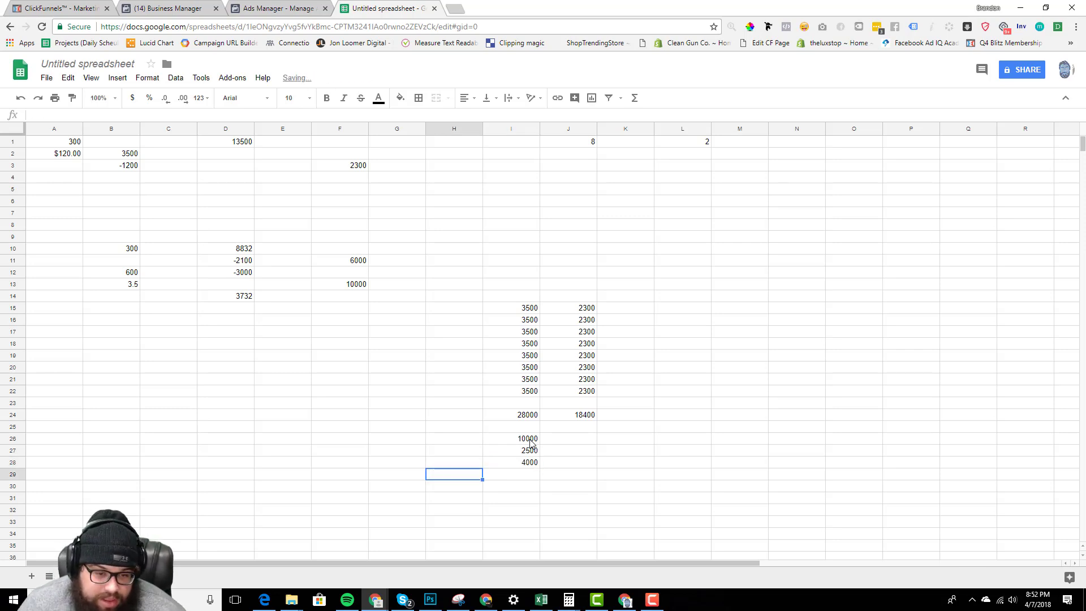
# Sum the figures in cells I26 through I28 and enter the total 16500 in cell I30.
pyautogui.moveTo(530, 441); pyautogui.dragTo(535, 469)
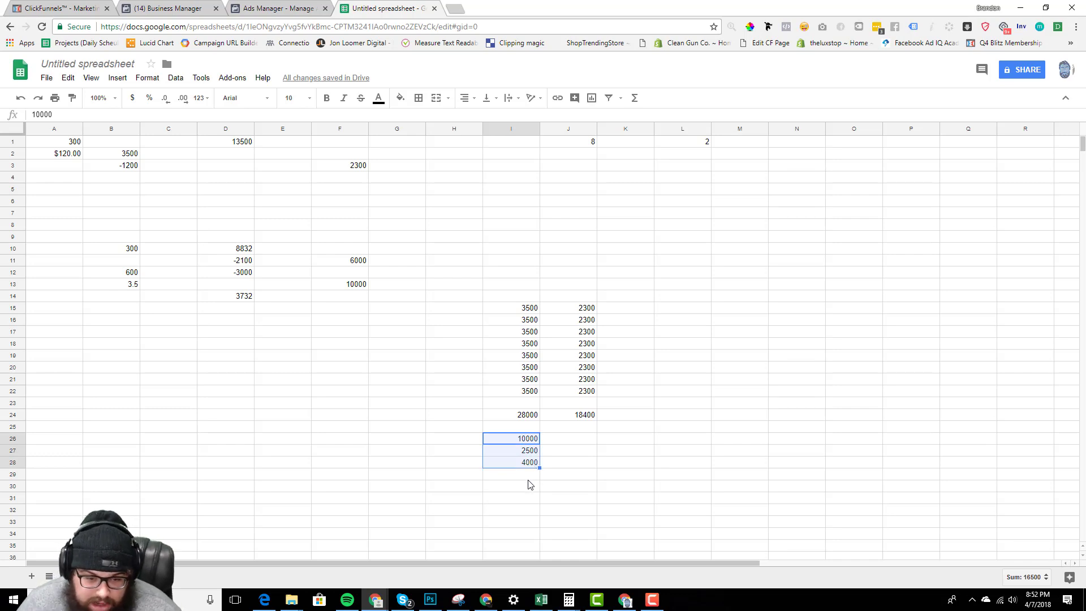
pyautogui.click(527, 487)
pyautogui.write('16000')
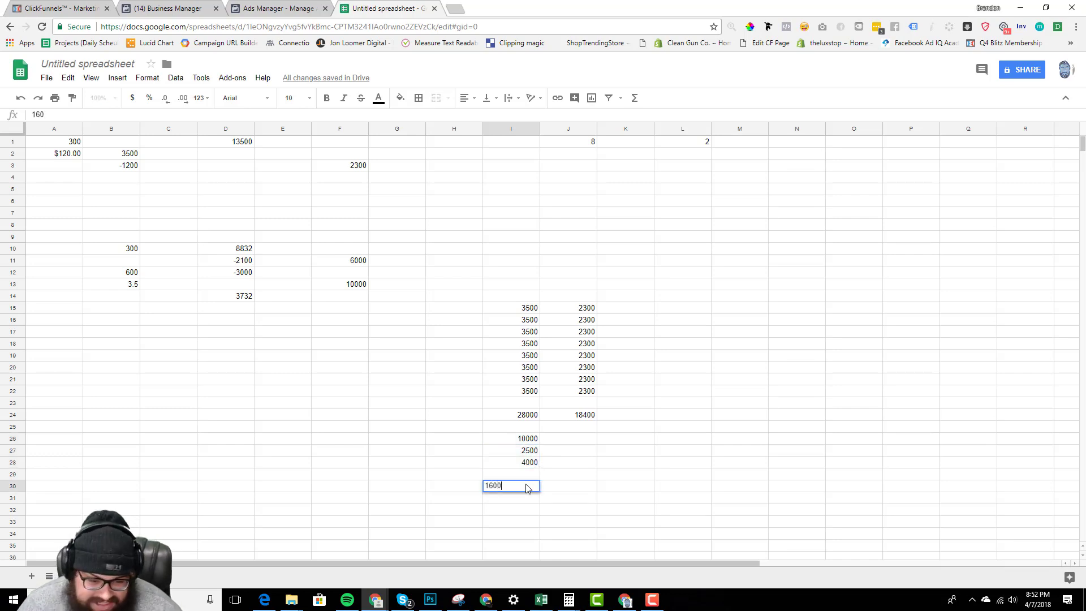
pyautogui.press('BackSpace')
pyautogui.press('BackSpace')
pyautogui.press('BackSpace')
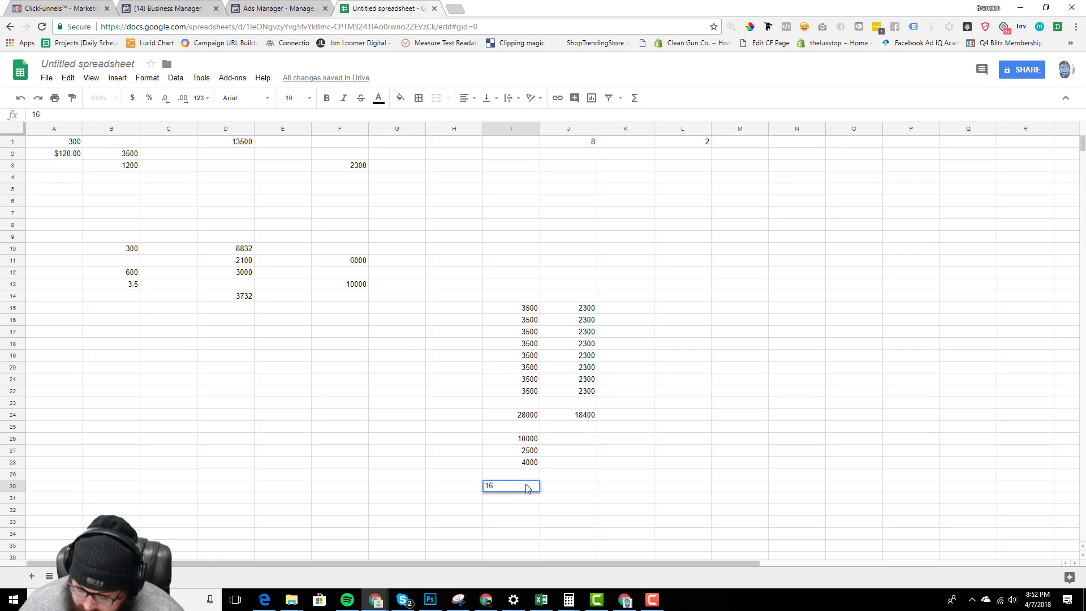
pyautogui.write('500')
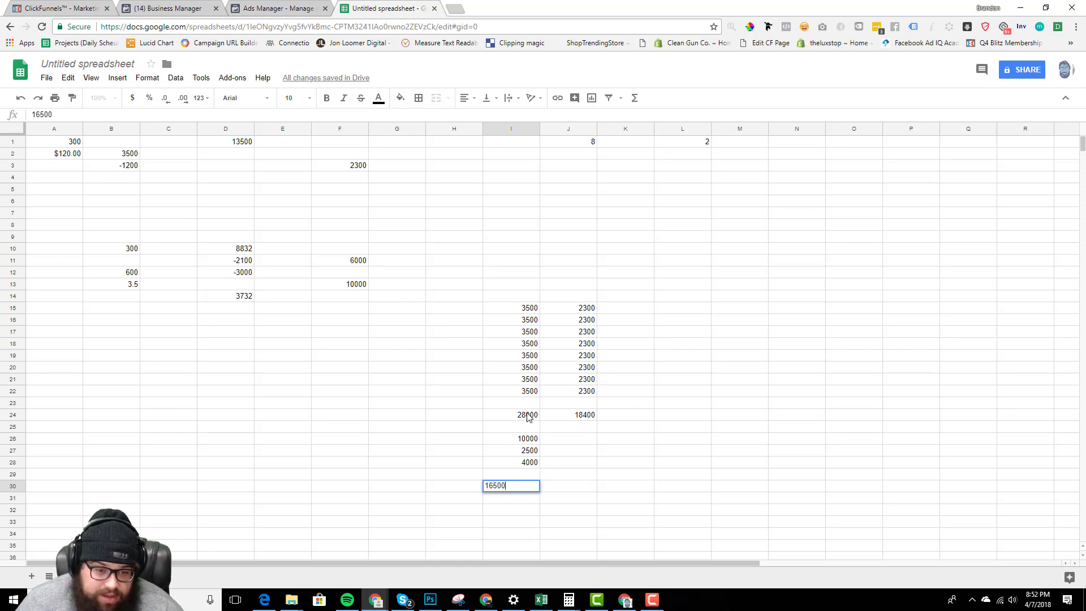
pyautogui.click(528, 417)
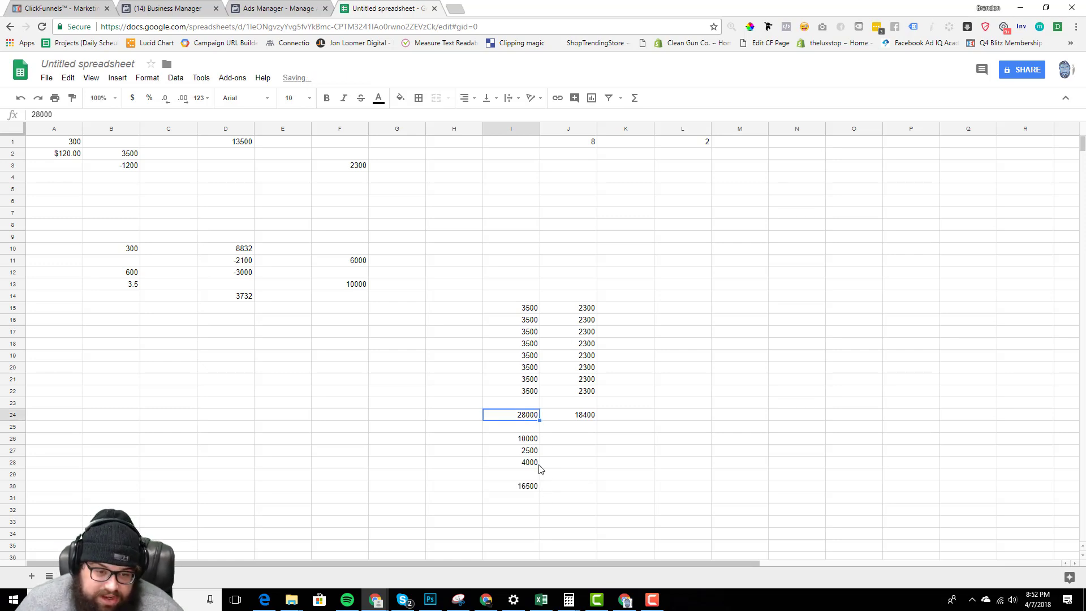
# Compare the figures in cells I26 through I30 with the column I total in cell I24.
pyautogui.moveTo(534, 440); pyautogui.dragTo(523, 463)
pyautogui.click(439, 444)
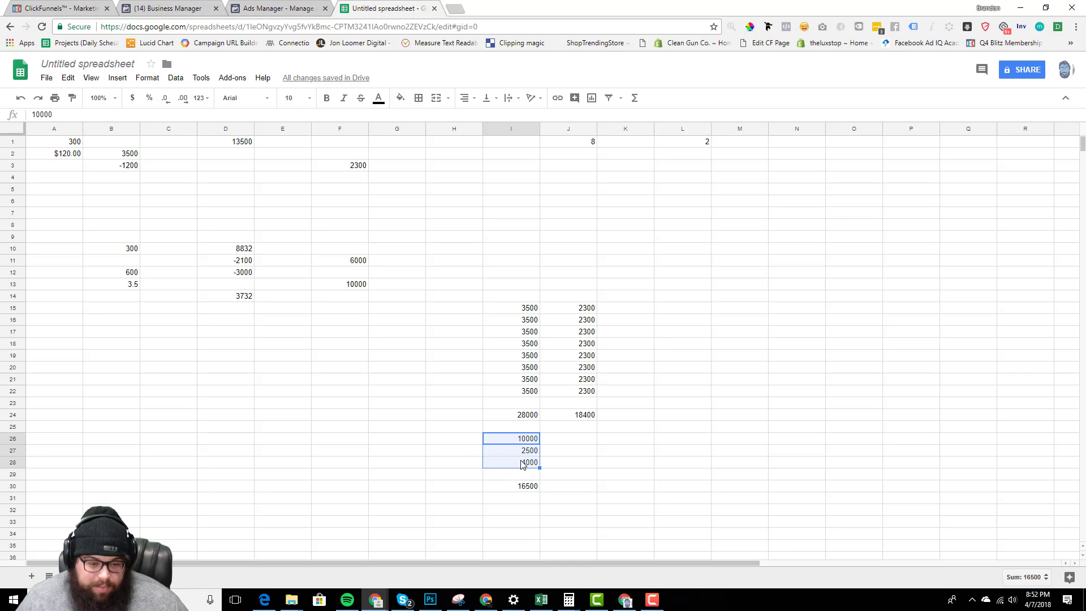
pyautogui.click(477, 404)
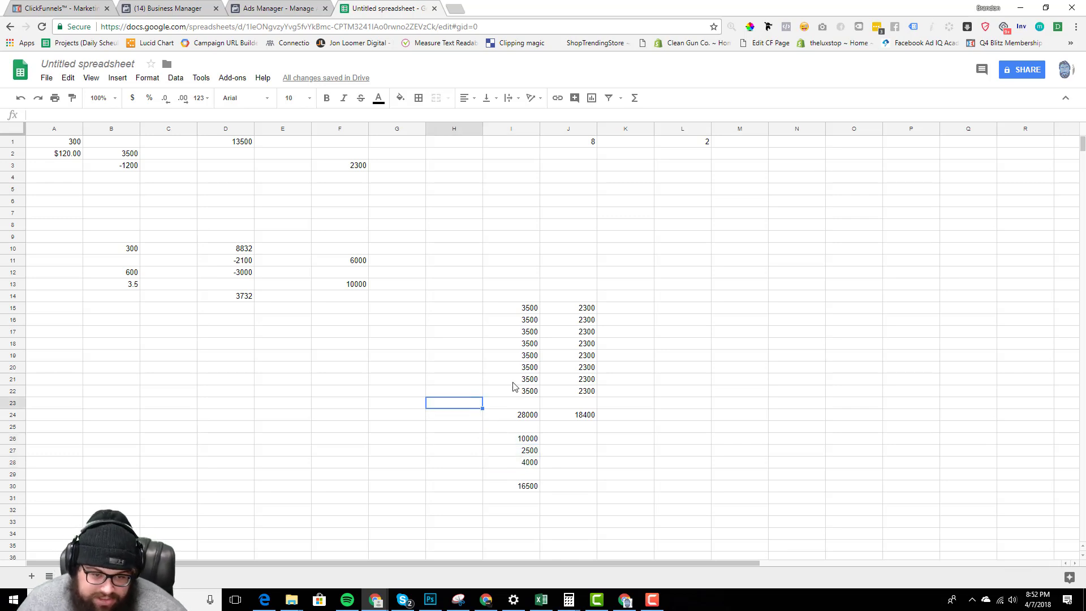
pyautogui.moveTo(528, 439); pyautogui.dragTo(526, 486)
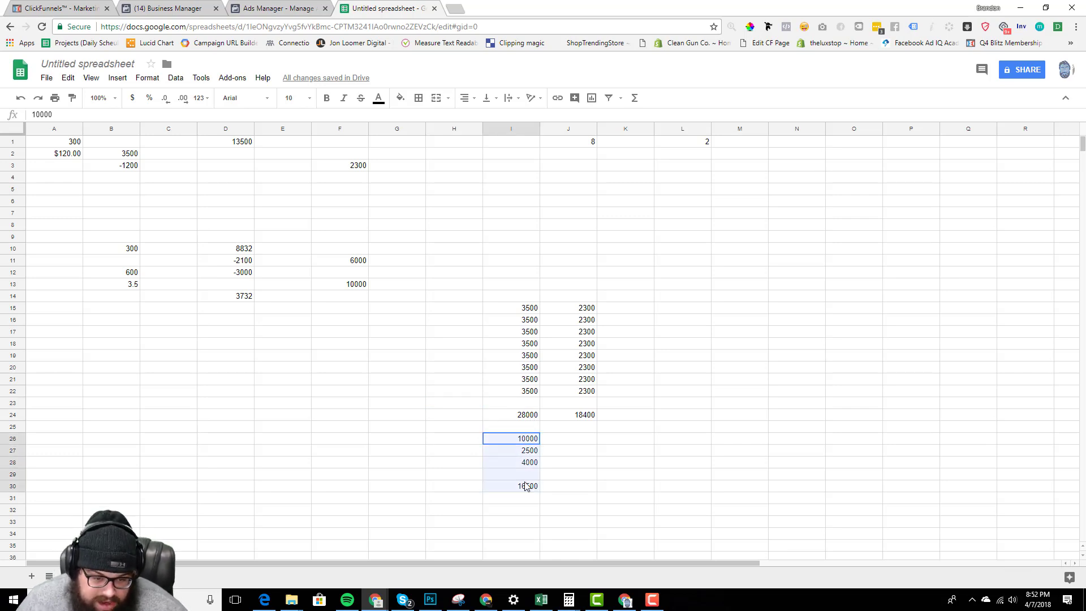
pyautogui.click(526, 416)
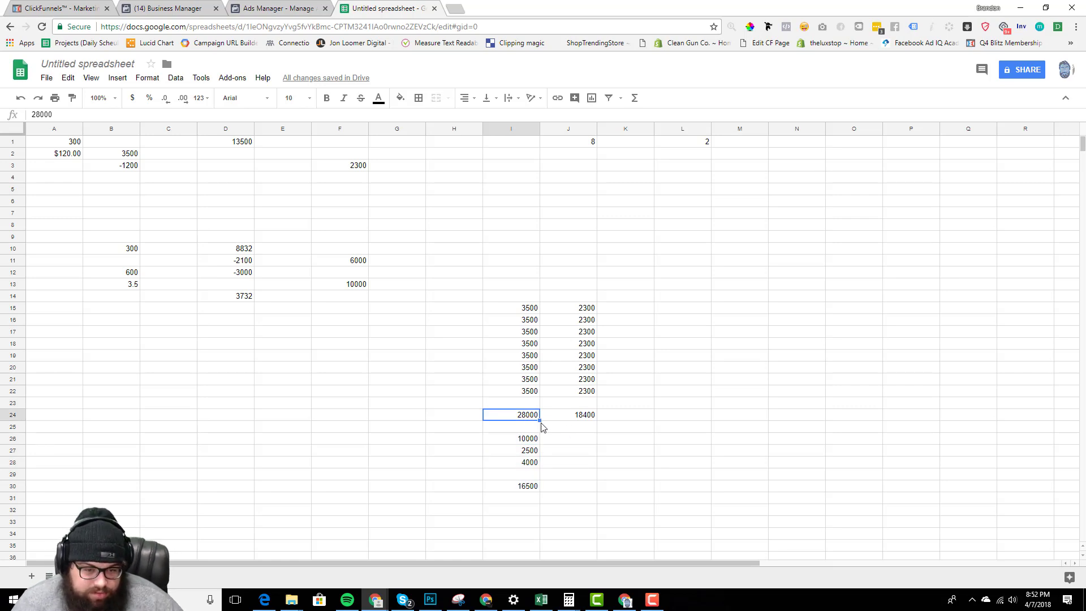
# Enter a second 28000 in cell I23 and check the sum of cells I23 and I24.
pyautogui.click(526, 407)
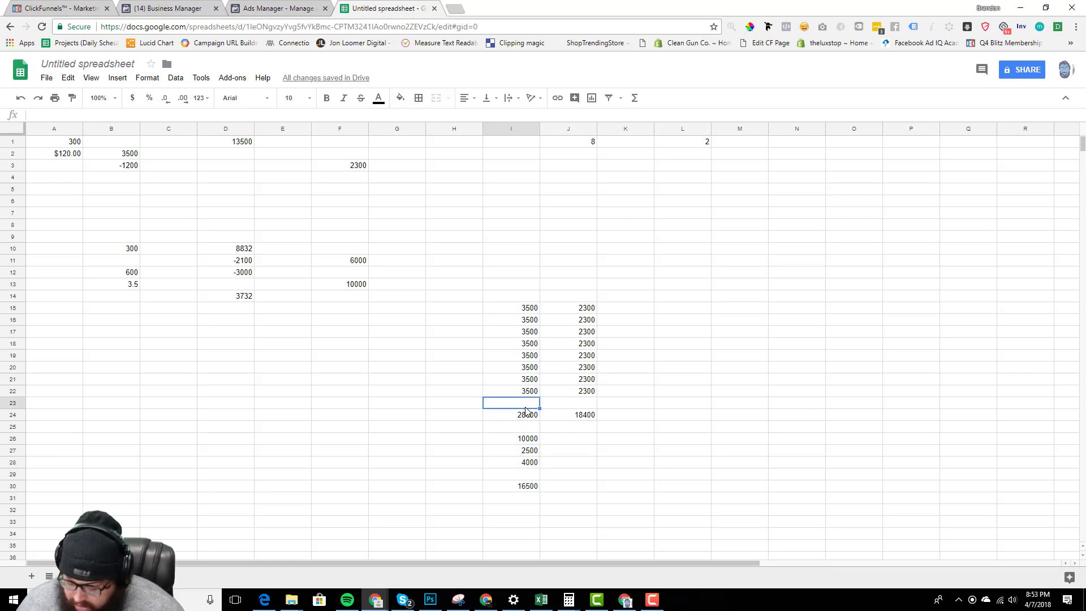
pyautogui.write('28000')
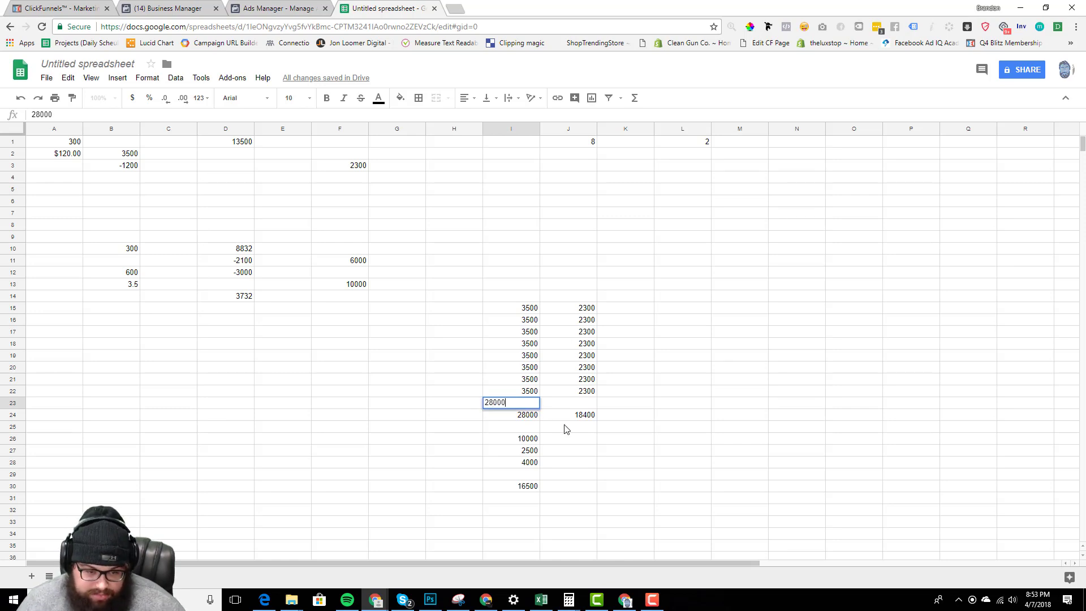
pyautogui.click(439, 416)
pyautogui.moveTo(536, 405); pyautogui.dragTo(537, 421)
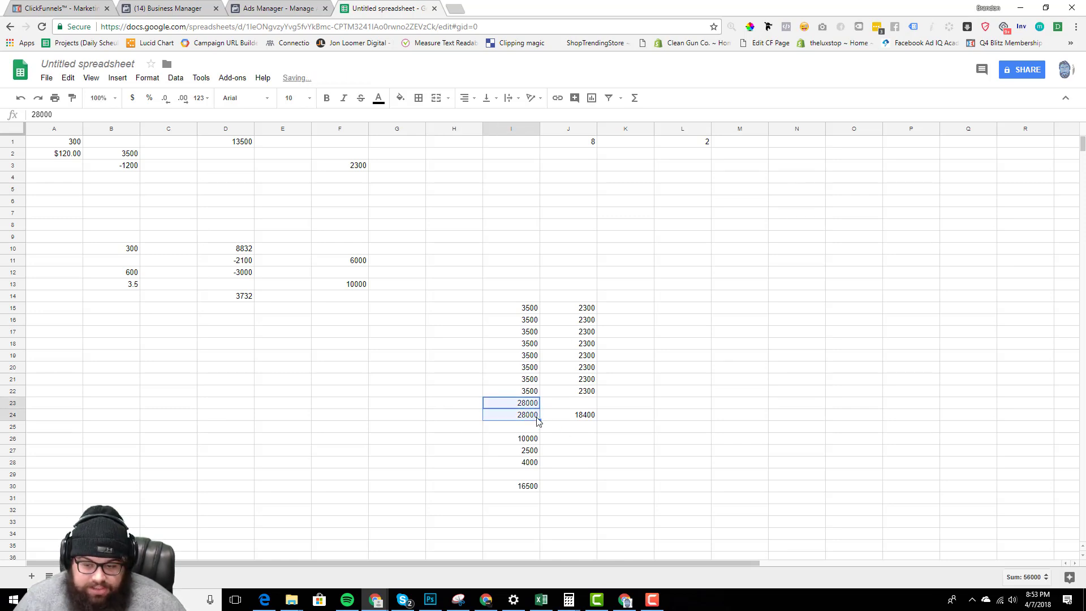
# Enter a second 18400 in cell J23 and check the sum of cells J23 and J24.
pyautogui.click(575, 409)
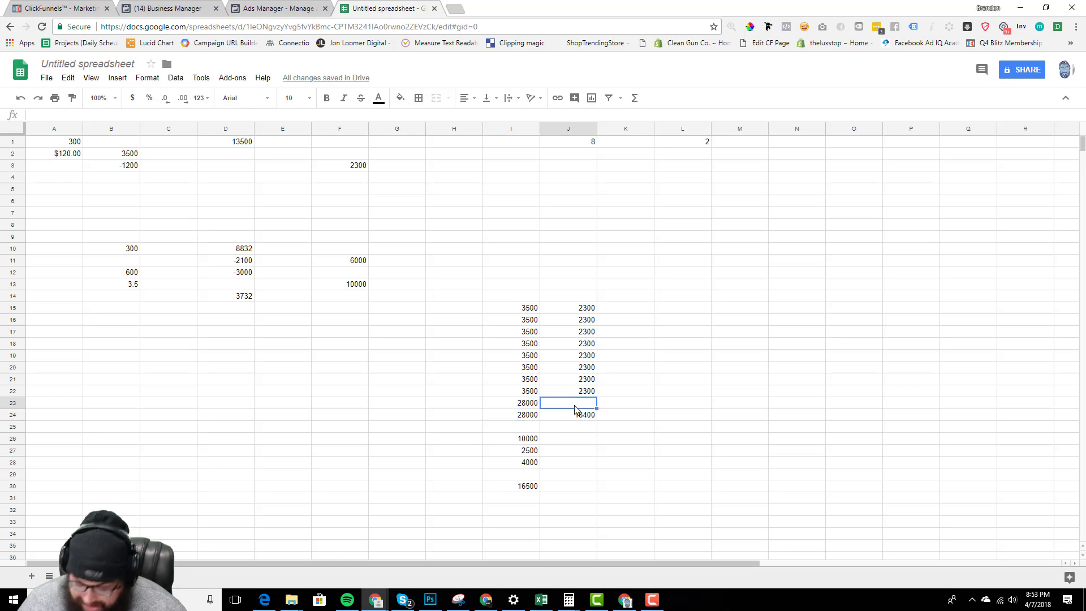
pyautogui.write('18400')
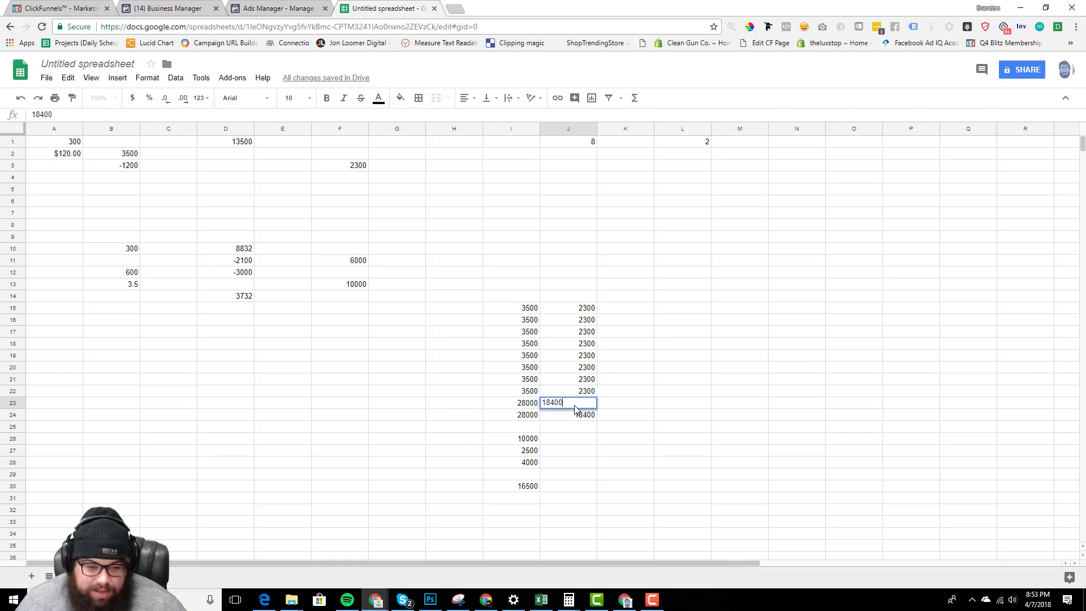
pyautogui.click(630, 429)
pyautogui.moveTo(581, 405); pyautogui.dragTo(580, 418)
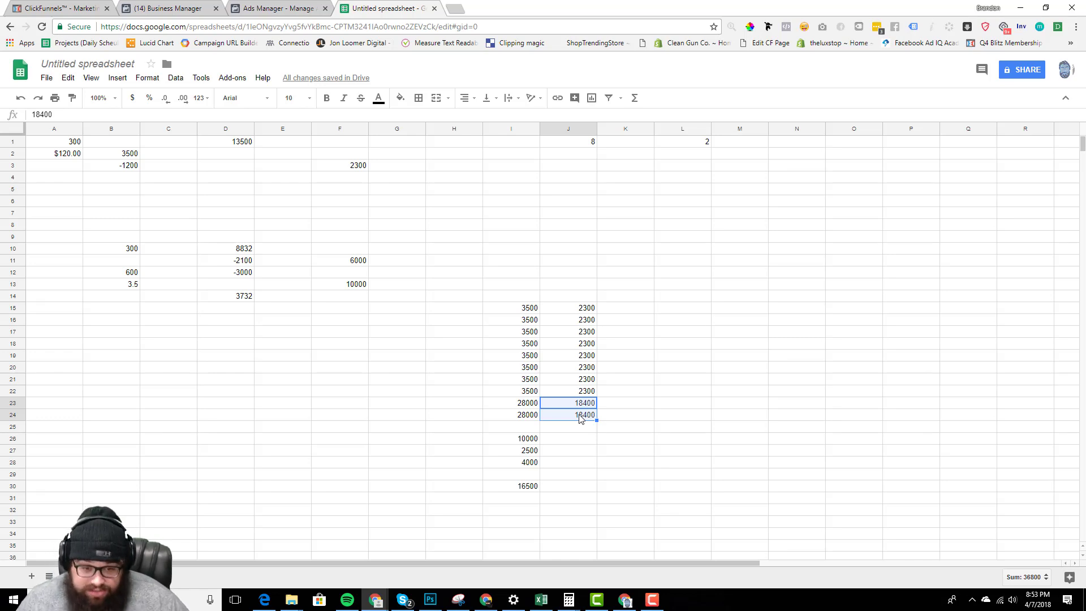
# Review the doubled funnel totals in the range I23 through J24 and their sums.
pyautogui.click(651, 407)
pyautogui.moveTo(591, 403); pyautogui.dragTo(588, 416)
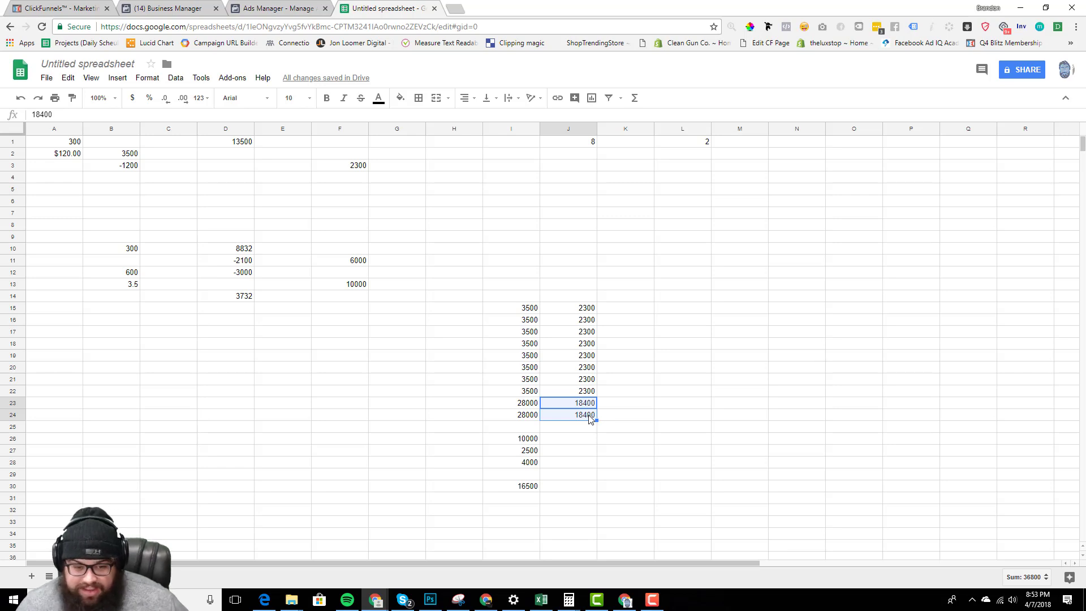
pyautogui.moveTo(523, 406); pyautogui.dragTo(559, 422)
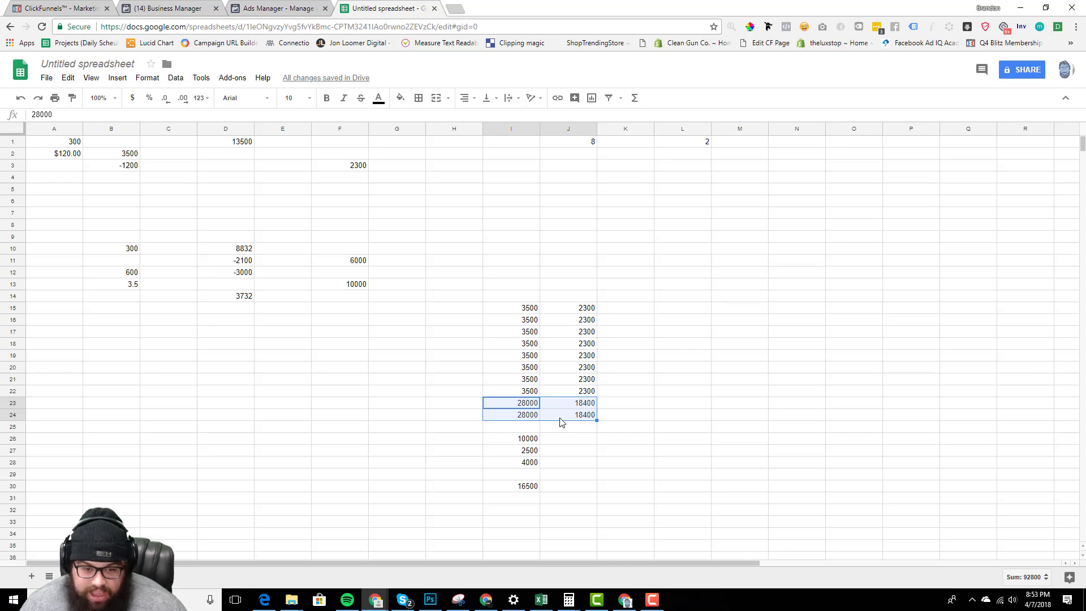
pyautogui.click(449, 405)
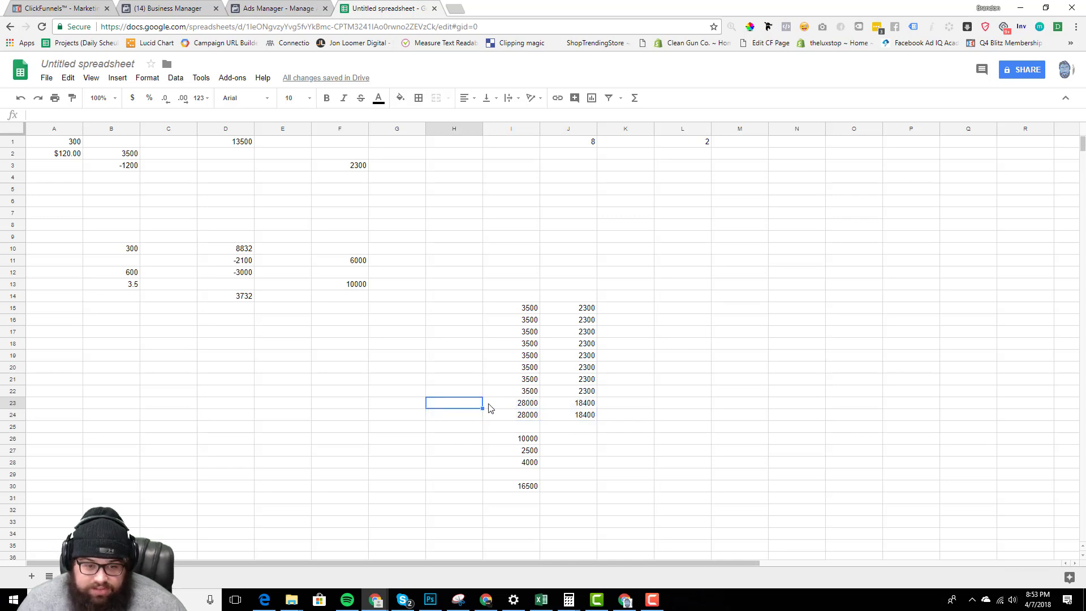
pyautogui.click(516, 404)
pyautogui.keyDown('shift'); pyautogui.click(583, 416); pyautogui.keyUp('shift')
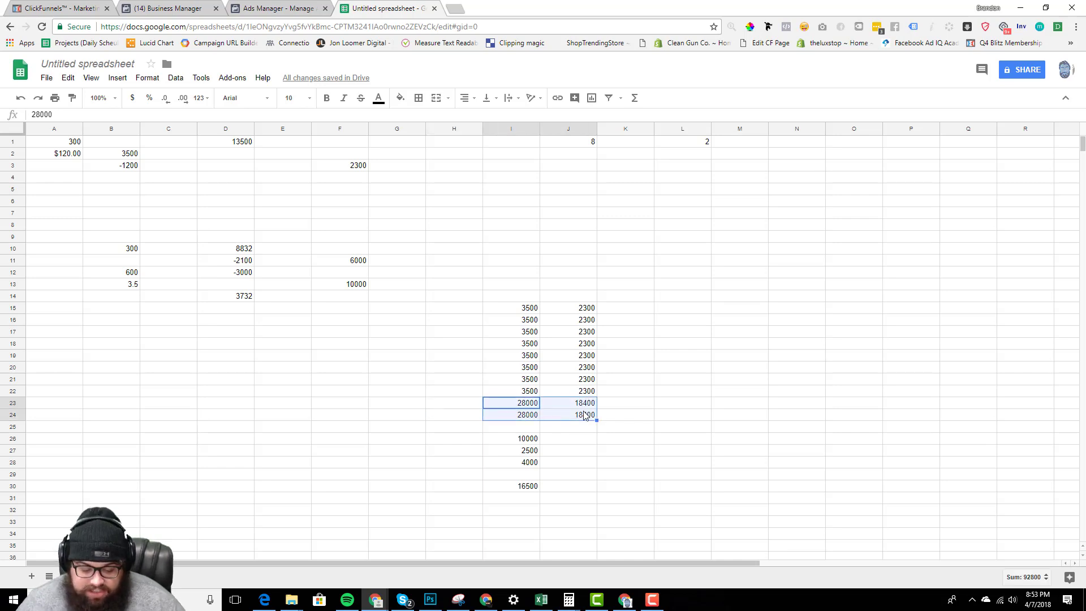